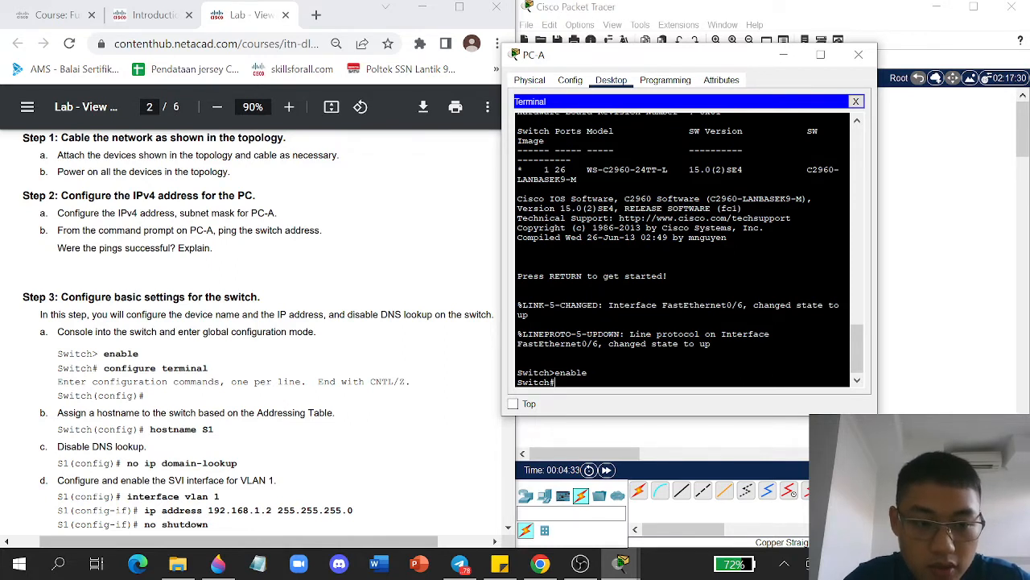
# Step: Enter global configuration mode on the switch with conf t and set its hostname to S1
pyautogui.write('conf')
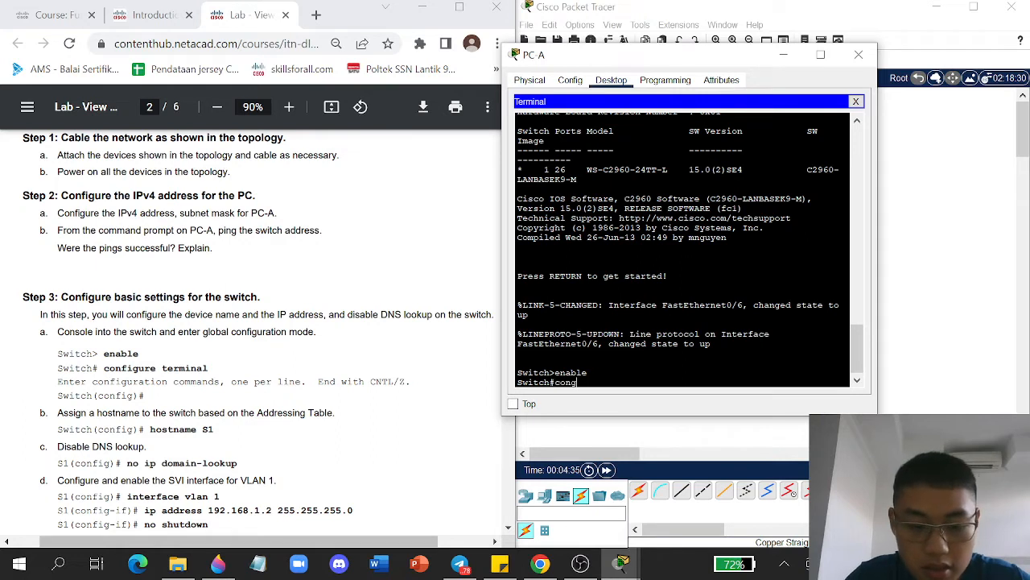
pyautogui.write(' t')
pyautogui.press('Return')
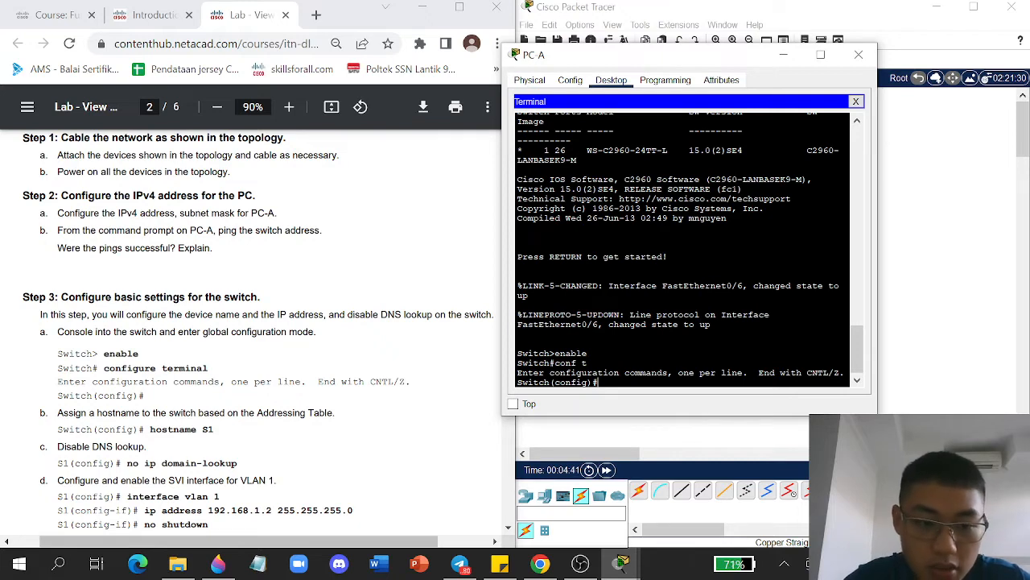
pyautogui.write('ostna')
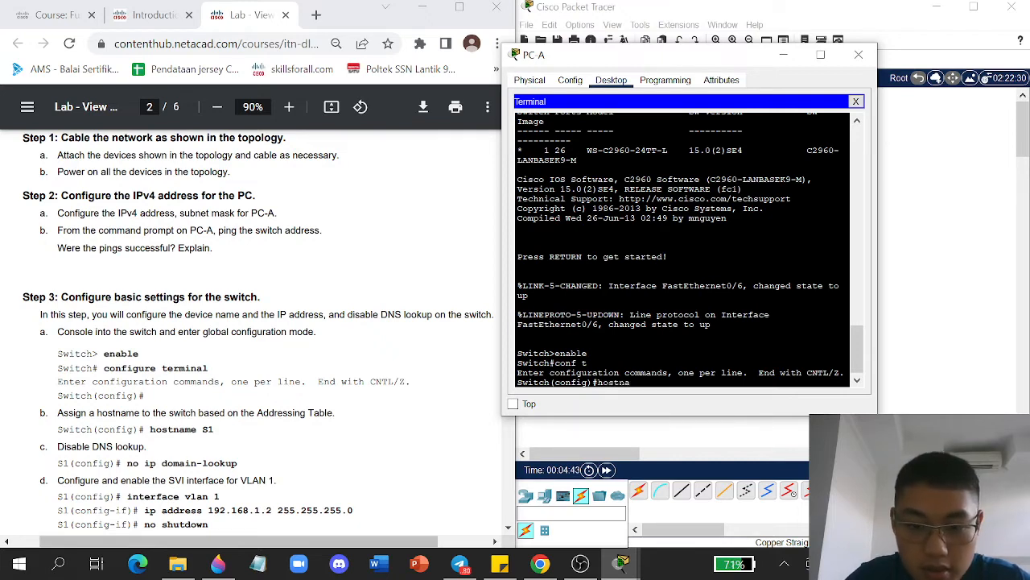
pyautogui.write('me')
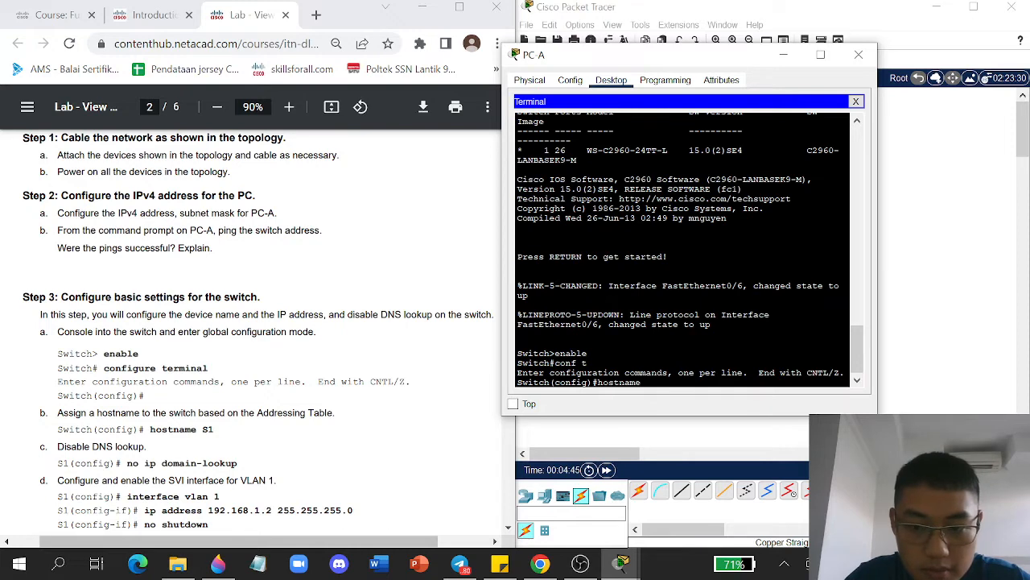
pyautogui.write(' s1')
pyautogui.press('Return')
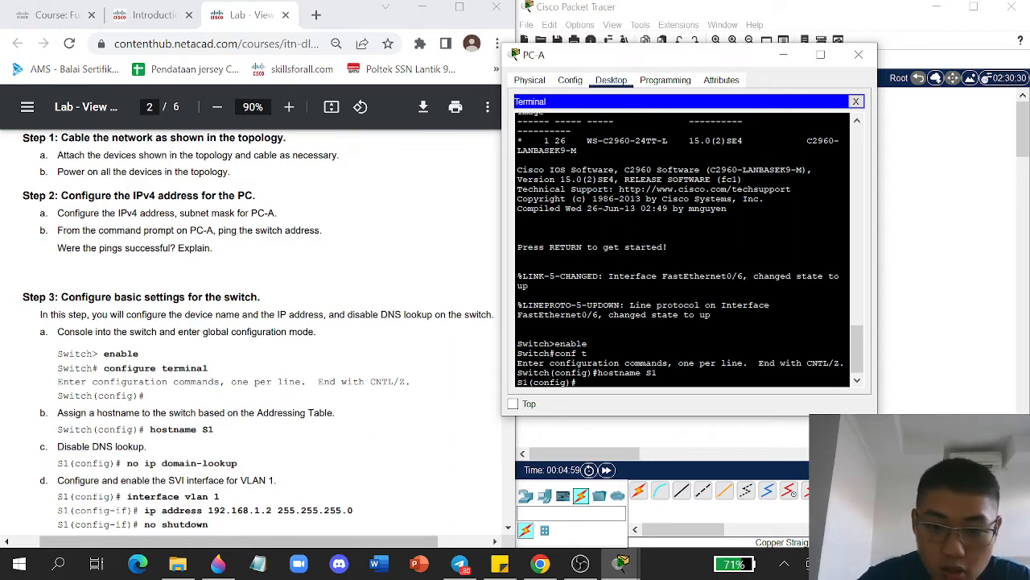
# Step: Disable DNS lookup on S1 with the command no ip domain-lookup
pyautogui.write('no ip do')
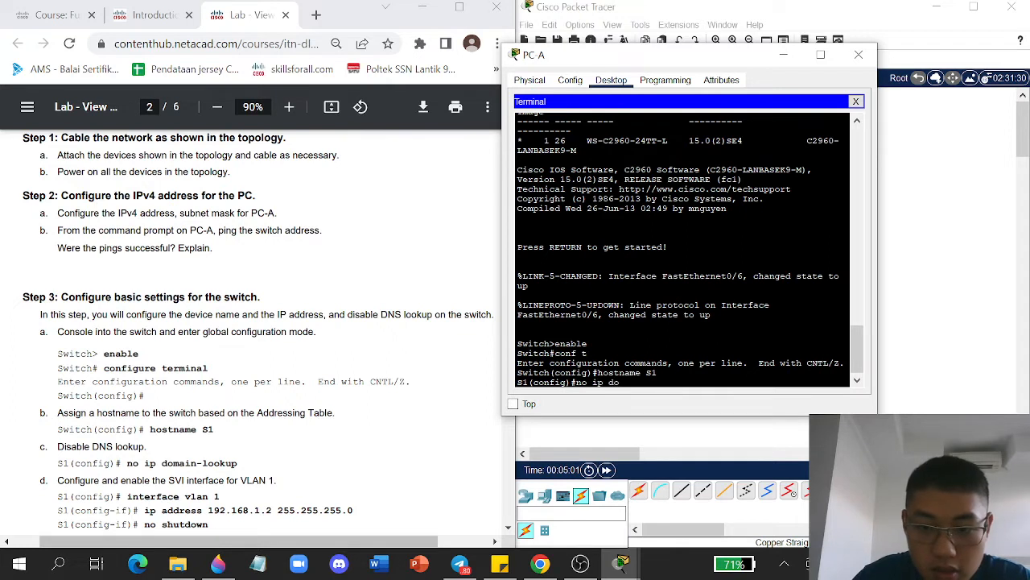
pyautogui.write('main-looki')
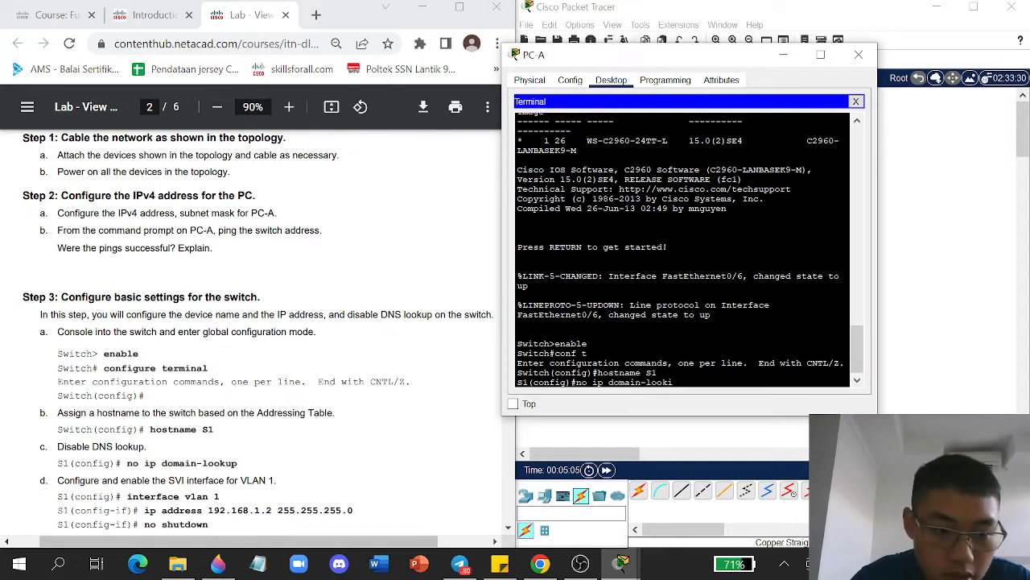
pyautogui.press('BackSpace')
pyautogui.write('u')
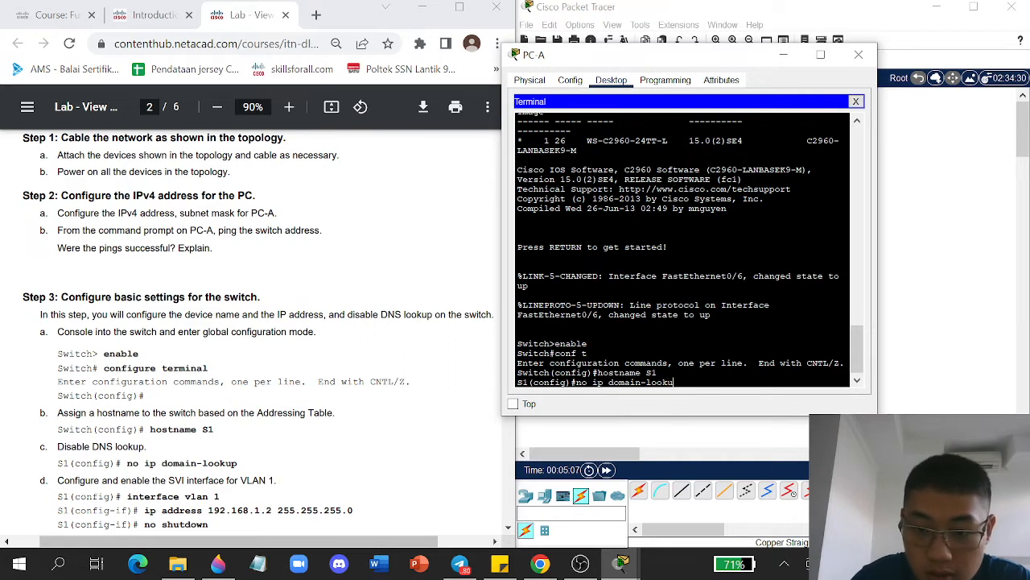
pyautogui.write('p')
pyautogui.press('Return')
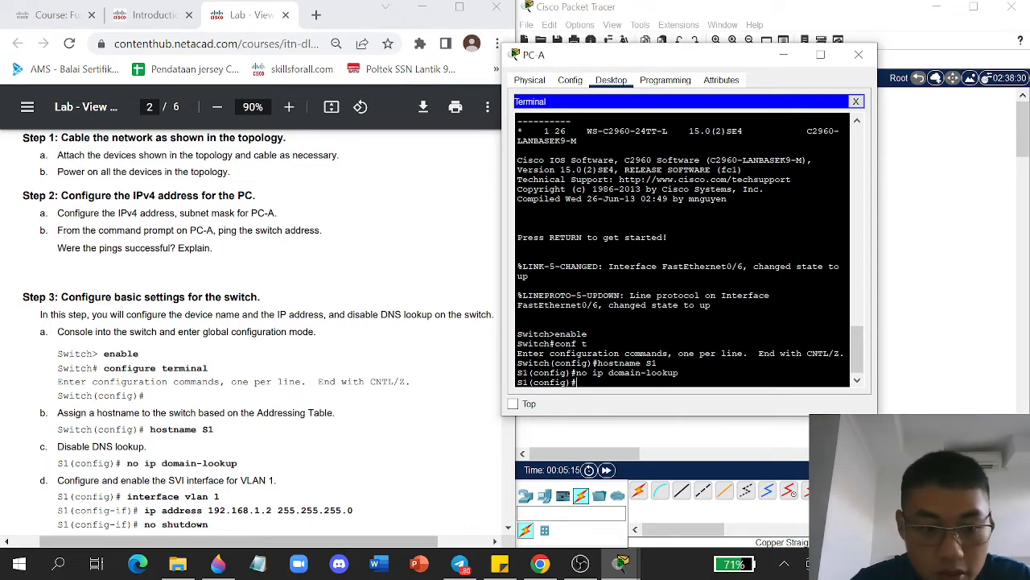
# Step: Enter interface configuration mode for VLAN 1 on S1
pyautogui.write('int')
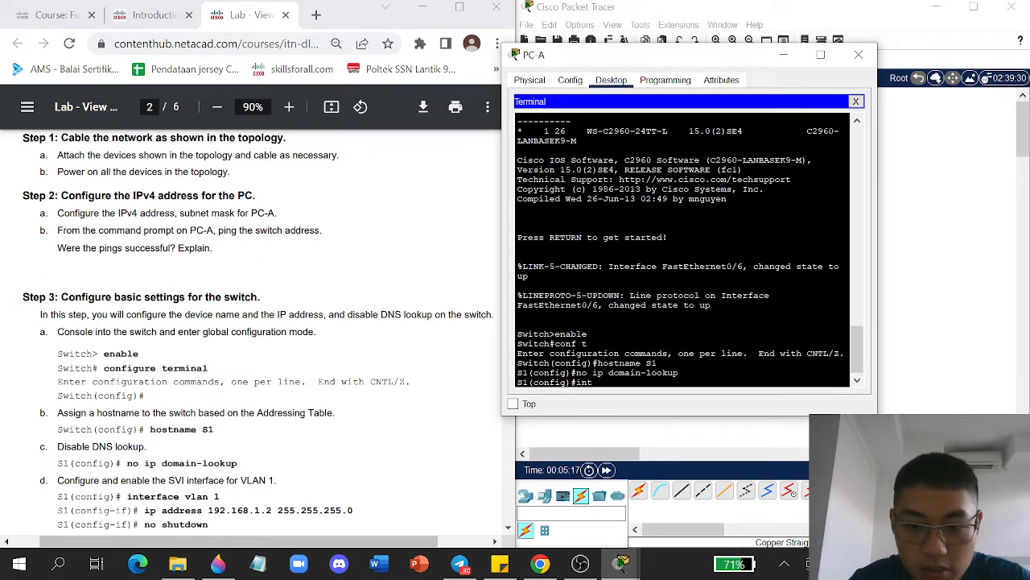
pyautogui.write('erface')
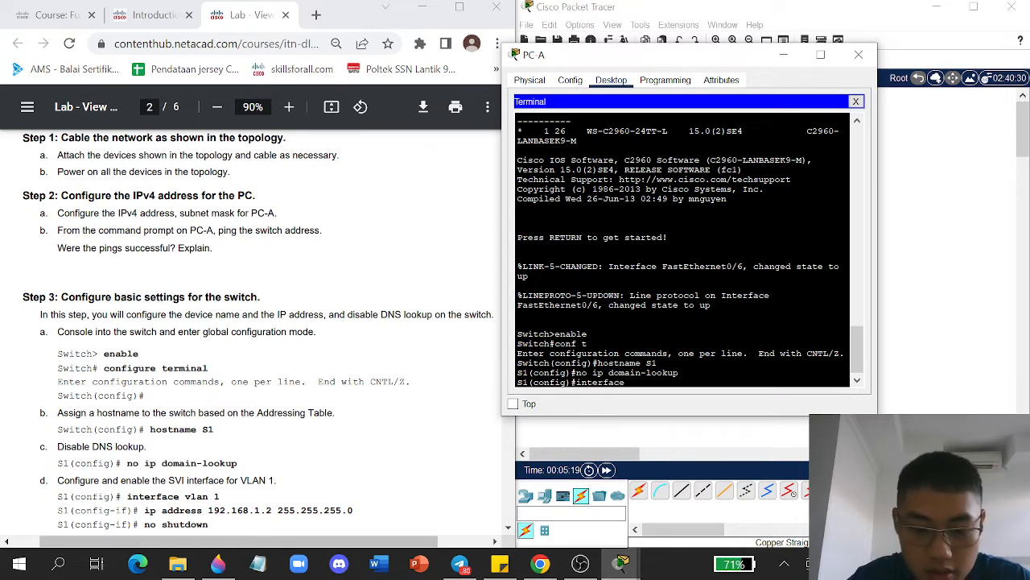
pyautogui.write(' vlan 1')
pyautogui.press('Return')
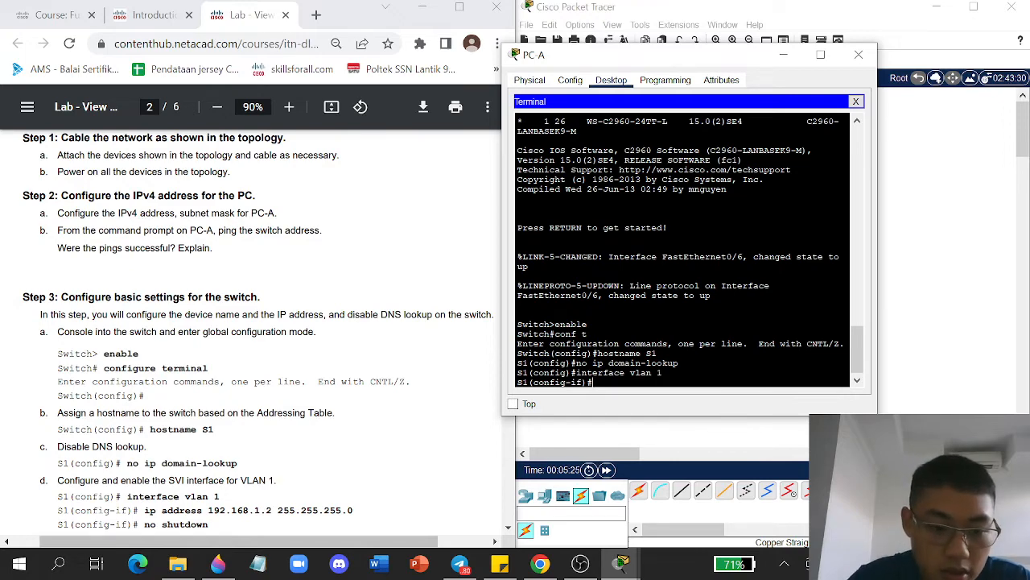
# Step: Consult the lab sheet's addressing table and Step 3 commands for S1's VLAN 1 address settings
pyautogui.click(281, 354)
pyautogui.scroll(10, 281, 354)
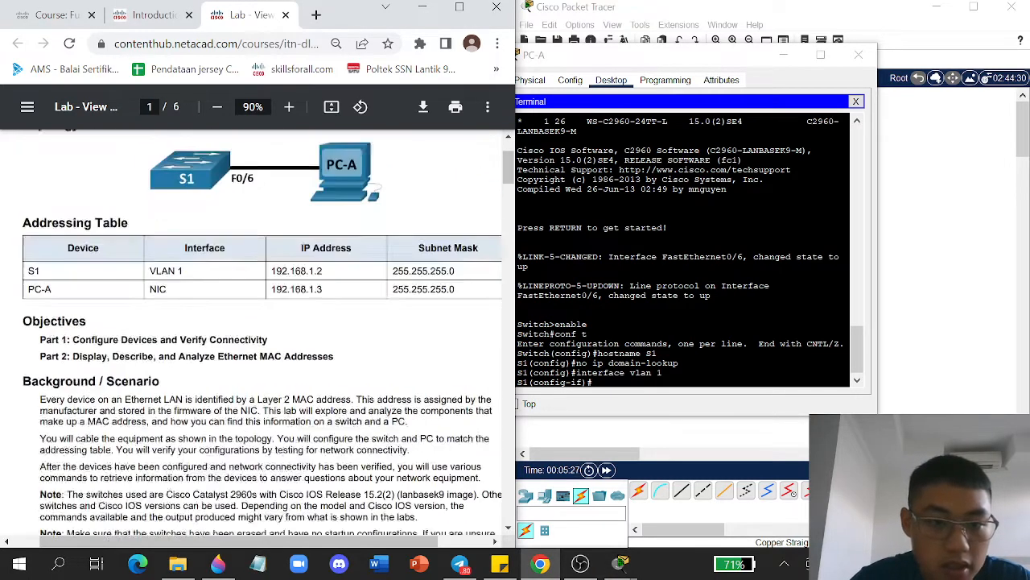
pyautogui.scroll(2, 286, 401)
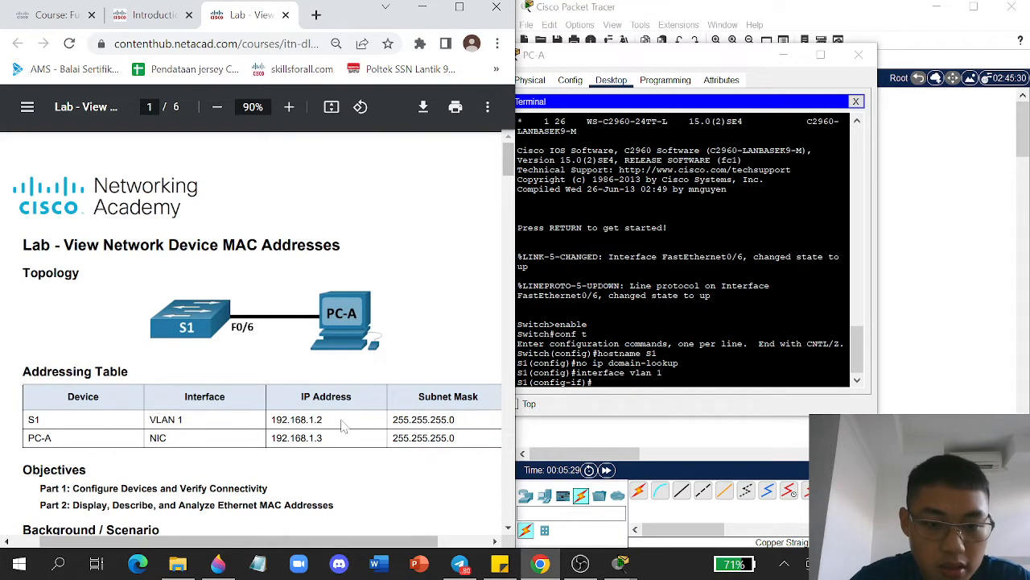
pyautogui.click(584, 394)
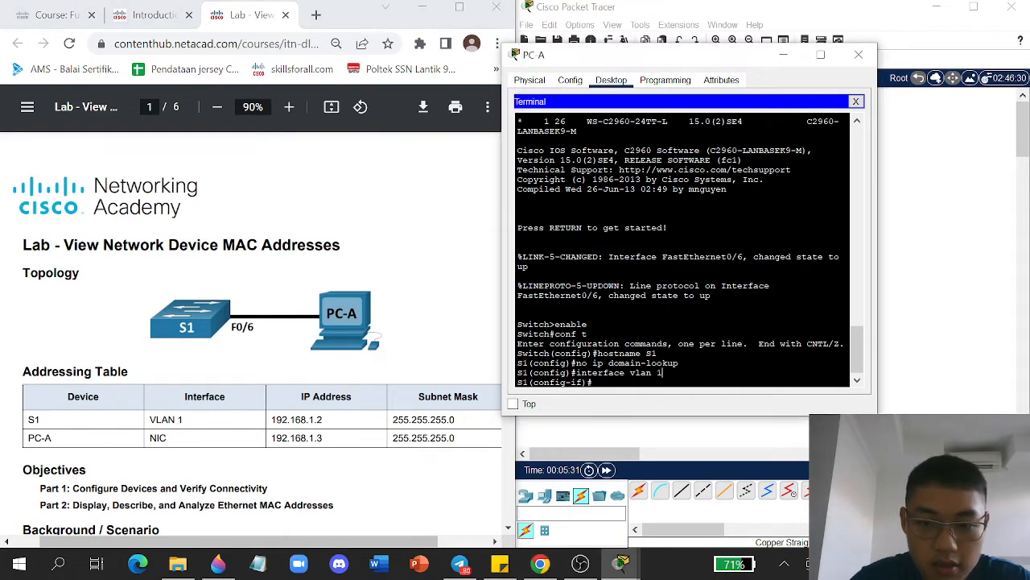
pyautogui.write('ip')
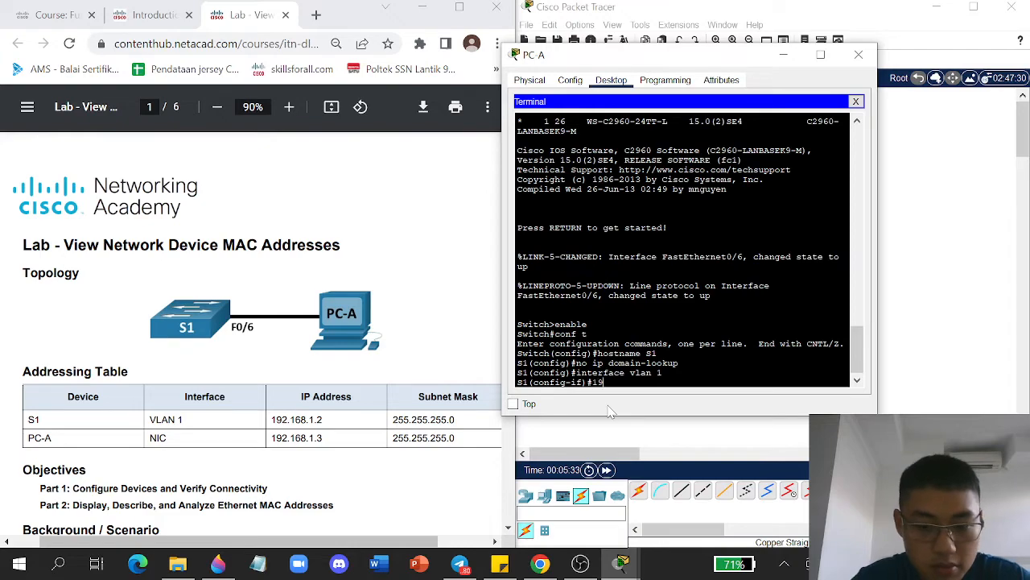
pyautogui.press('BackSpace')
pyautogui.press('BackSpace')
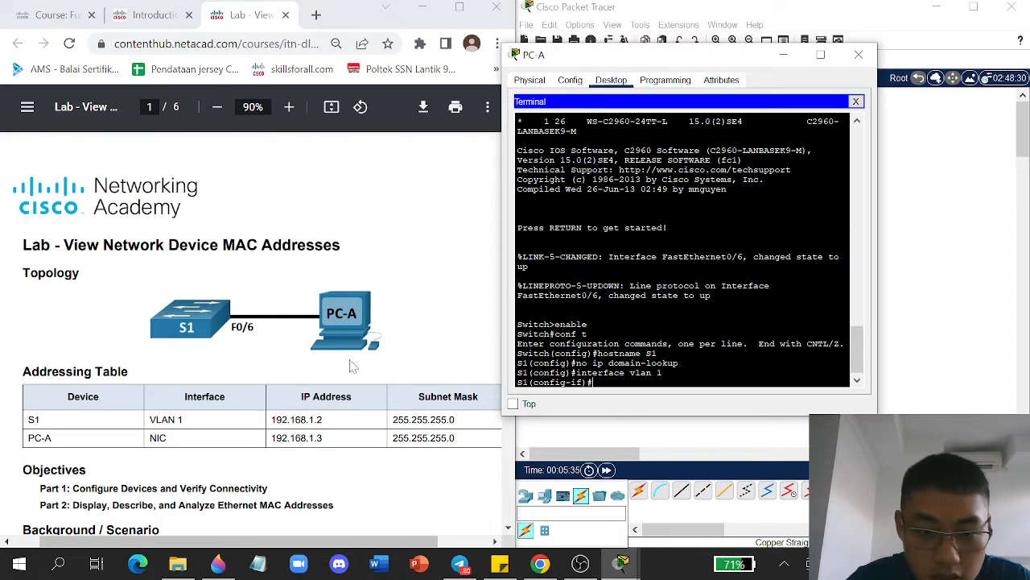
pyautogui.click(350, 367)
pyautogui.scroll(-15, 346, 364)
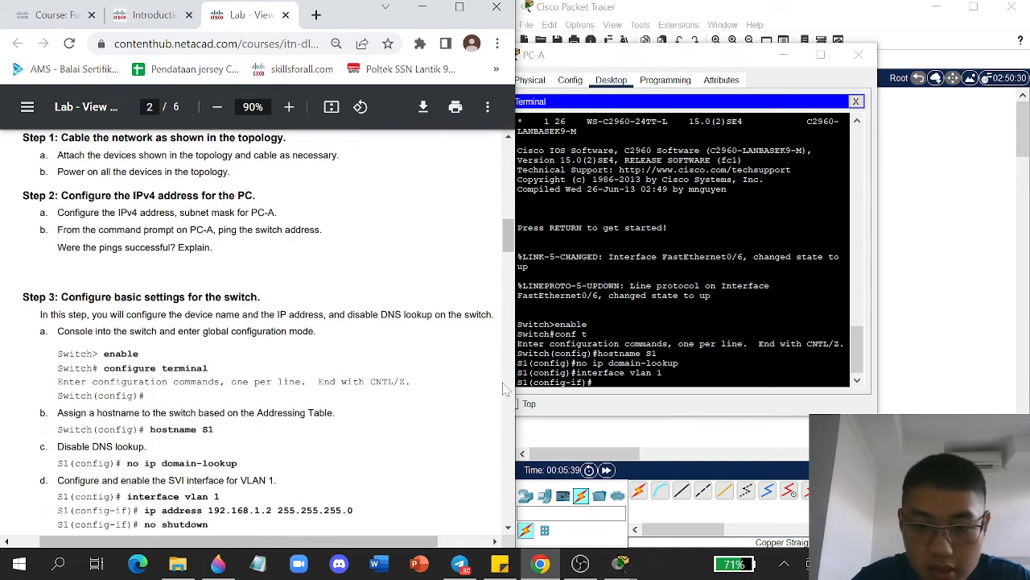
# Step: Assign IP address 192.168.1.2 with subnet mask 255.255.255.0 to the VLAN 1 interface
pyautogui.click(621, 564)
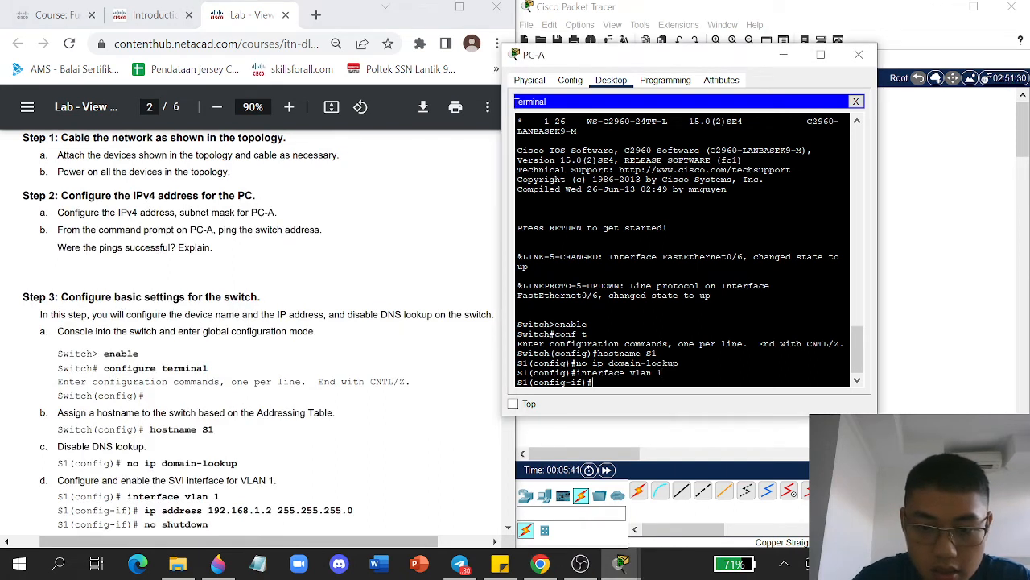
pyautogui.write('ip address')
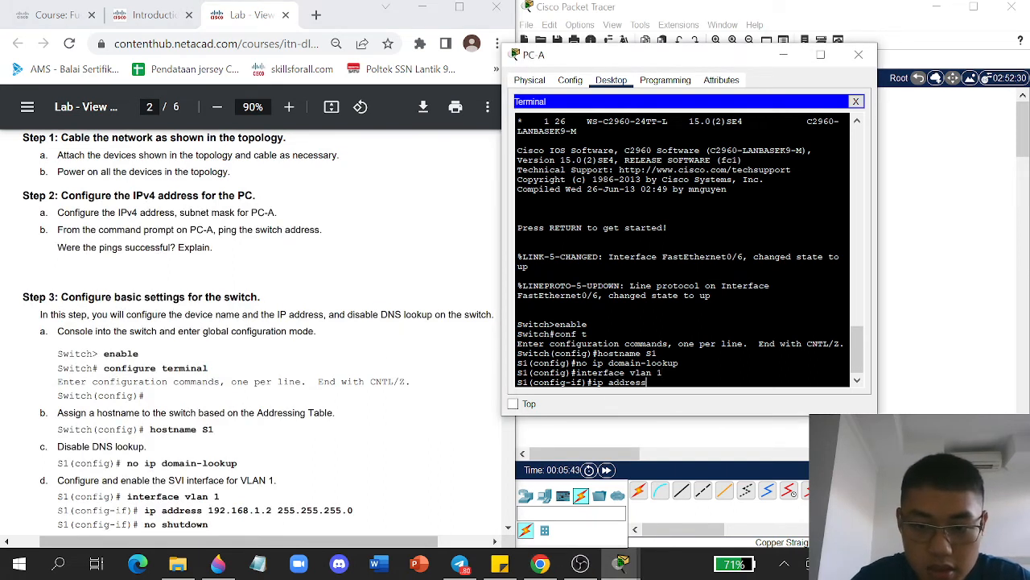
pyautogui.write(' 1')
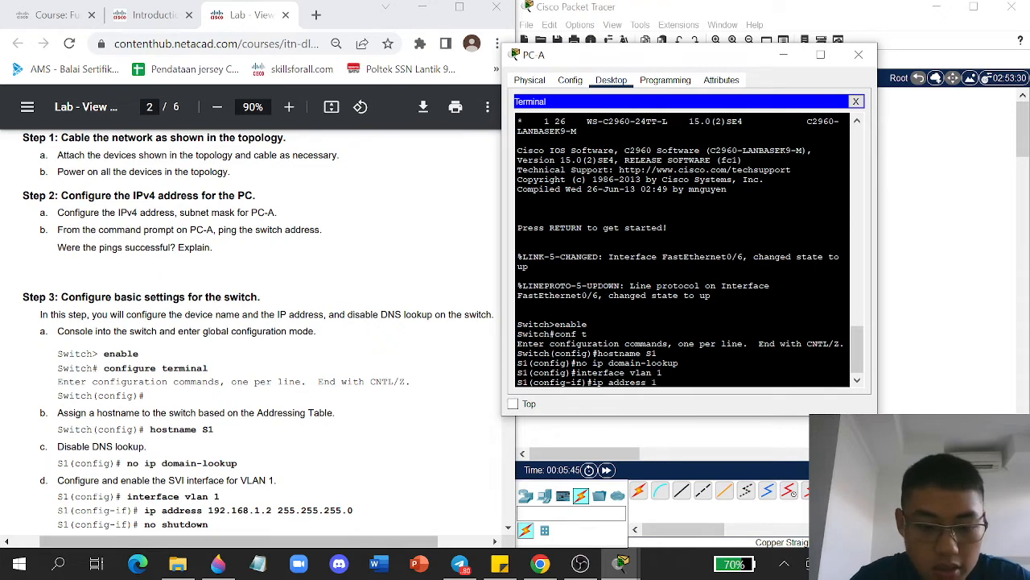
pyautogui.write('92.1')
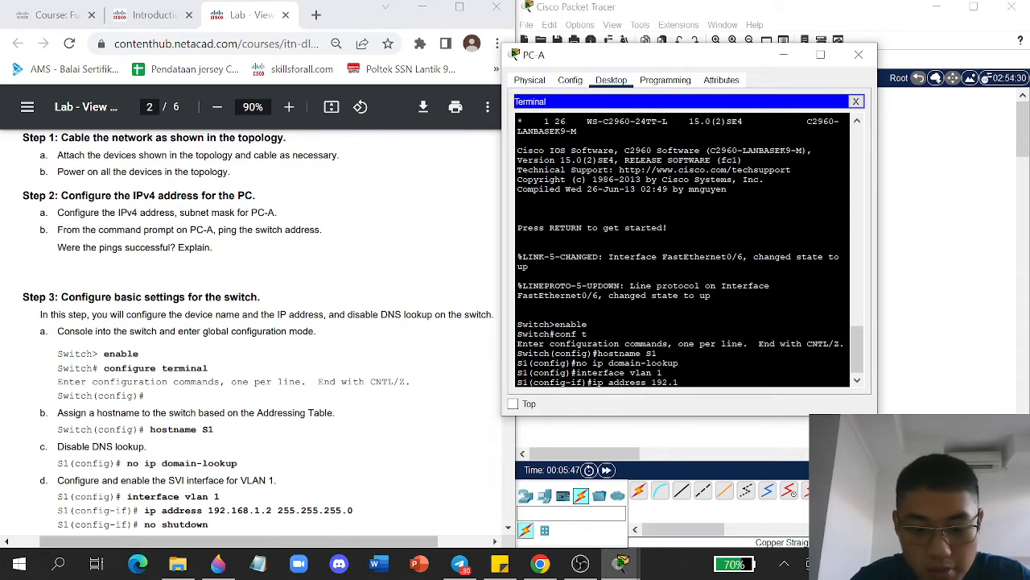
pyautogui.write('68.1.2')
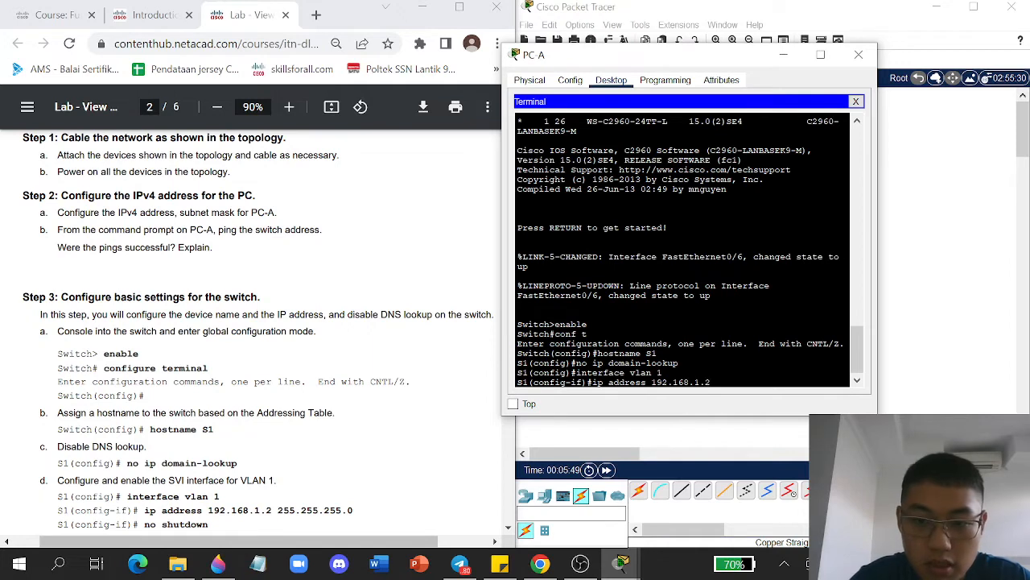
pyautogui.write(' 25')
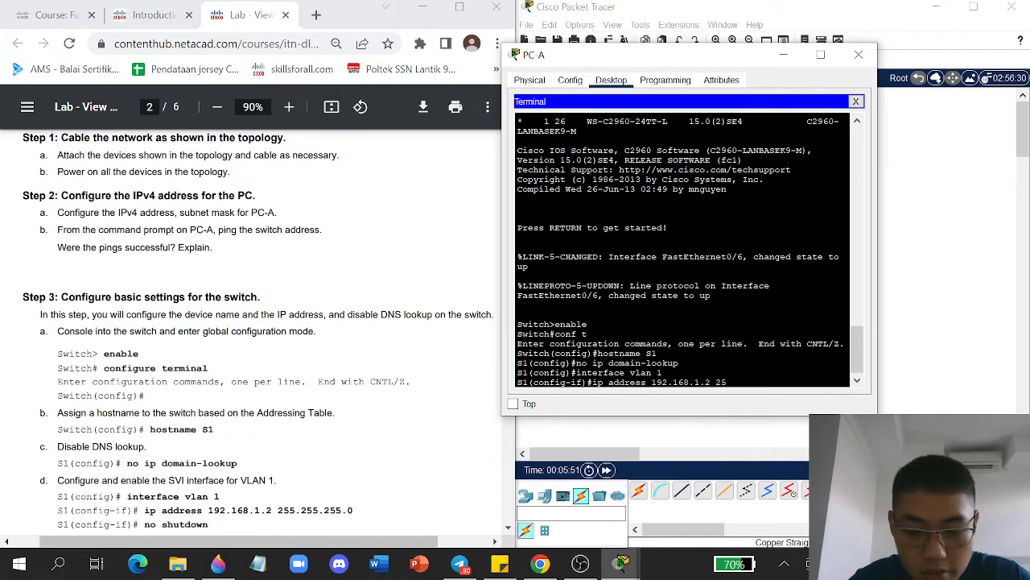
pyautogui.write('5.255.')
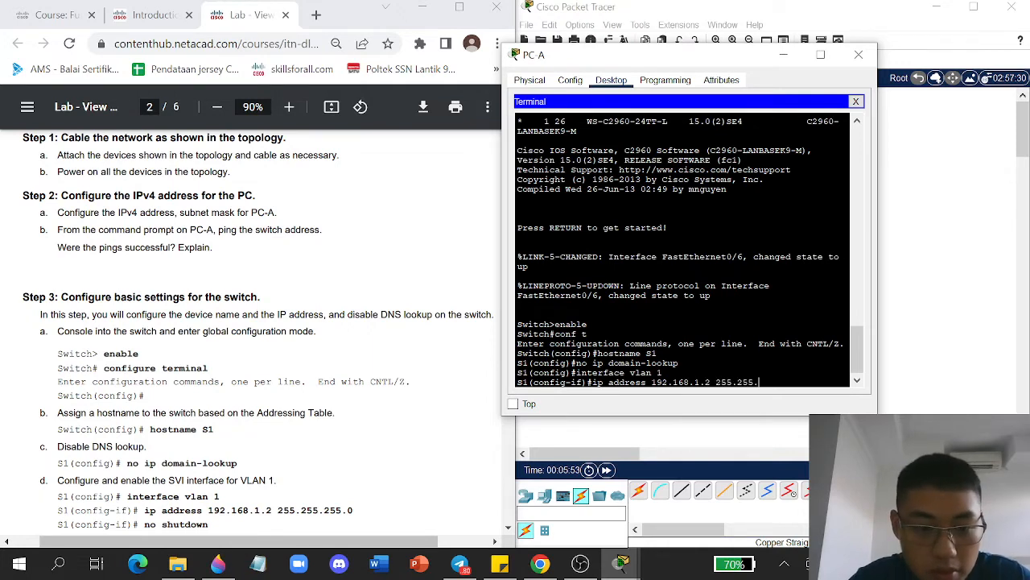
pyautogui.write('255.0')
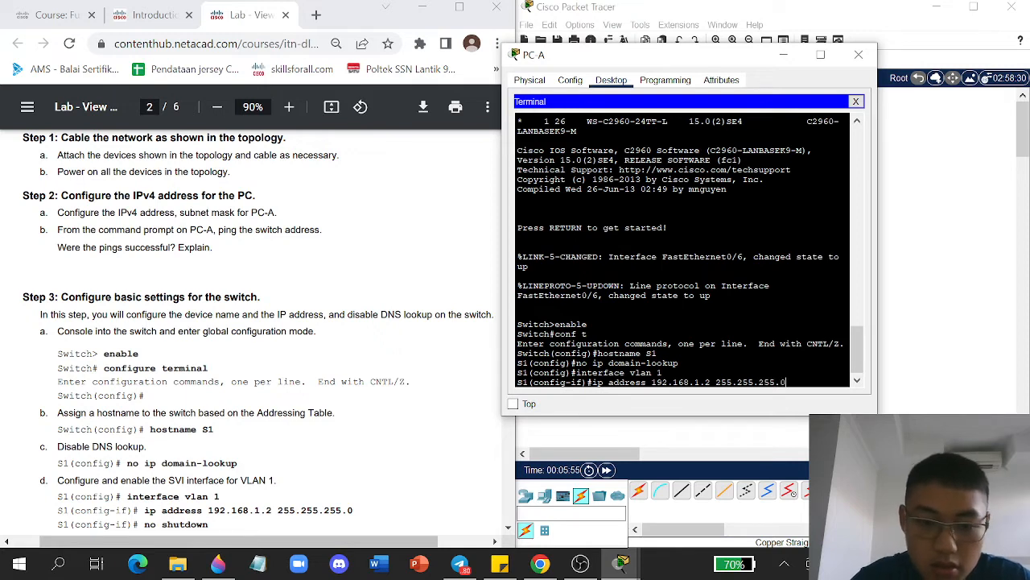
pyautogui.press('Return')
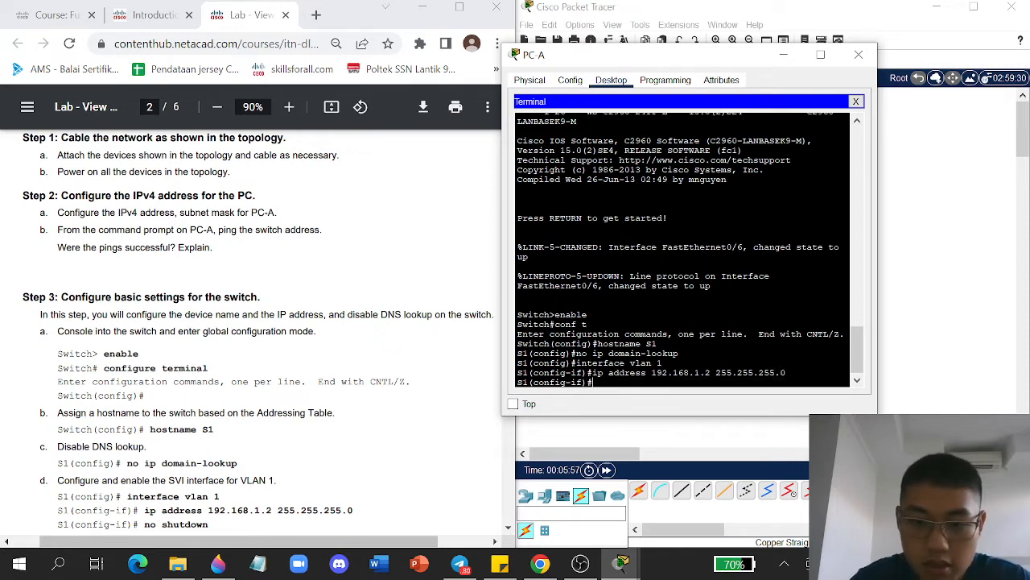
# Step: Enable the VLAN 1 interface with the no shutdown command
pyautogui.write('no ')
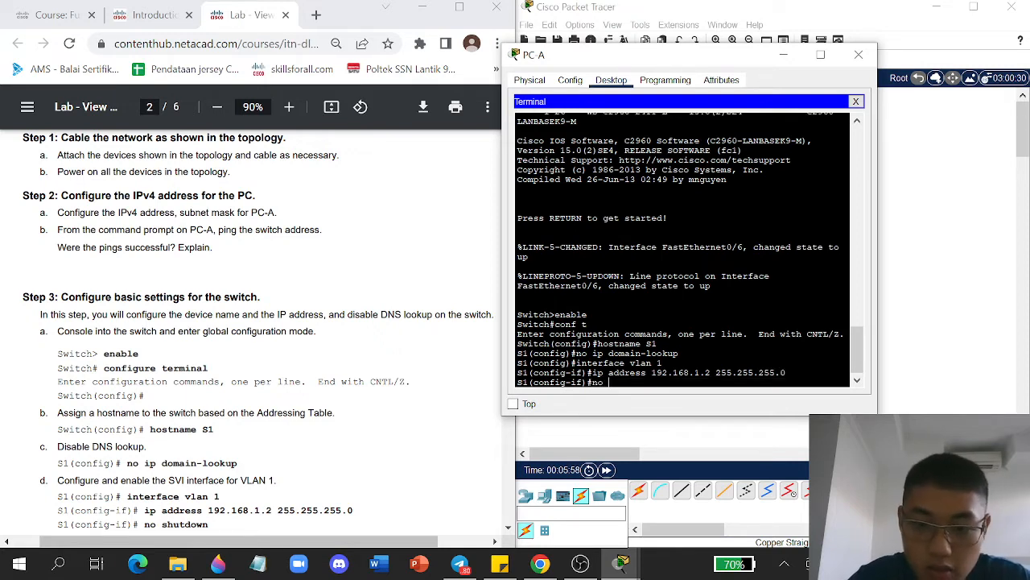
pyautogui.write('shutdown')
pyautogui.press('Return')
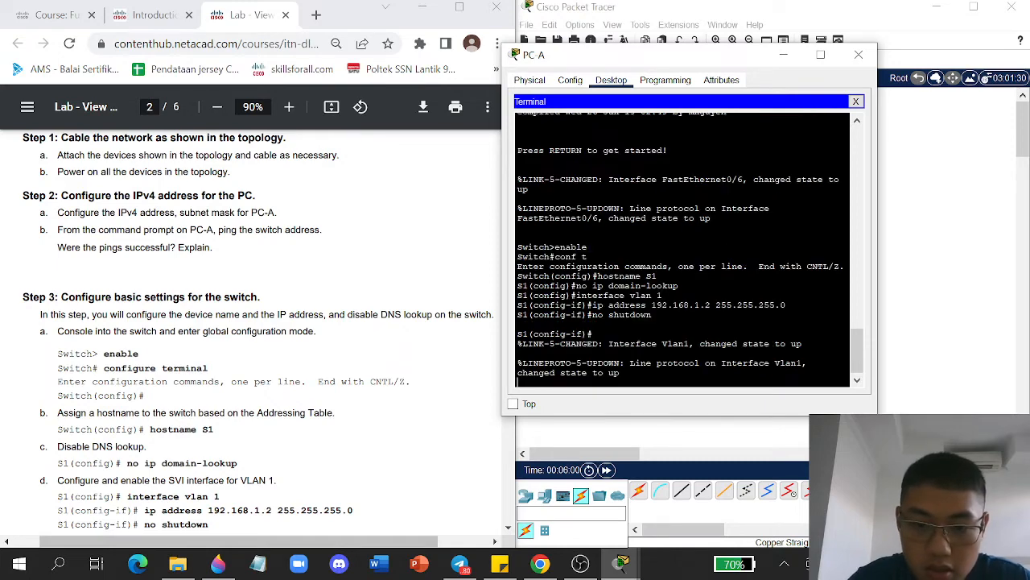
# Step: Check the remaining Step 3 command in the lab sheet and leave configuration mode on S1 with end
pyautogui.click(343, 364)
pyautogui.scroll(-5, 346, 362)
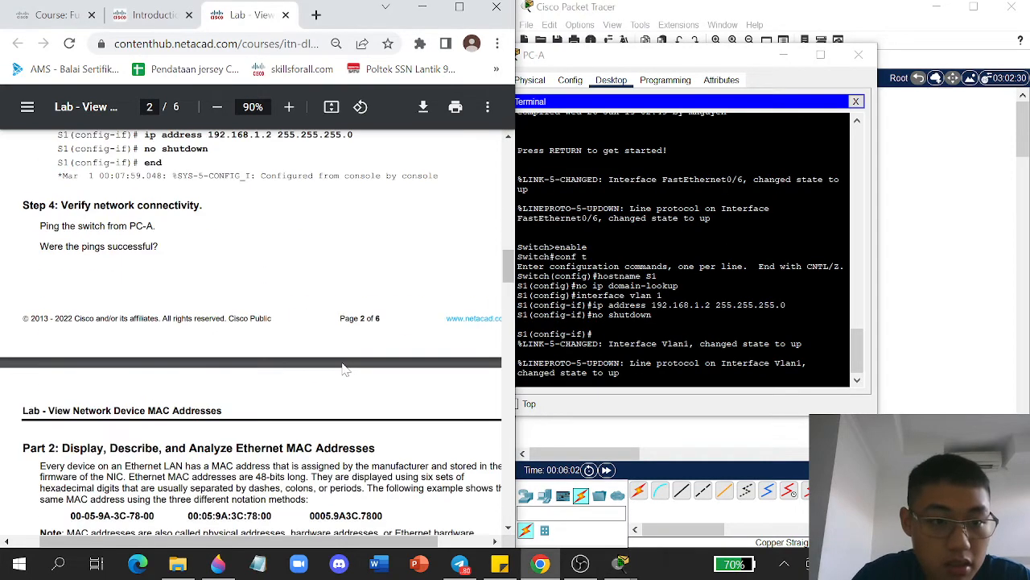
pyautogui.scroll(2, 389, 340)
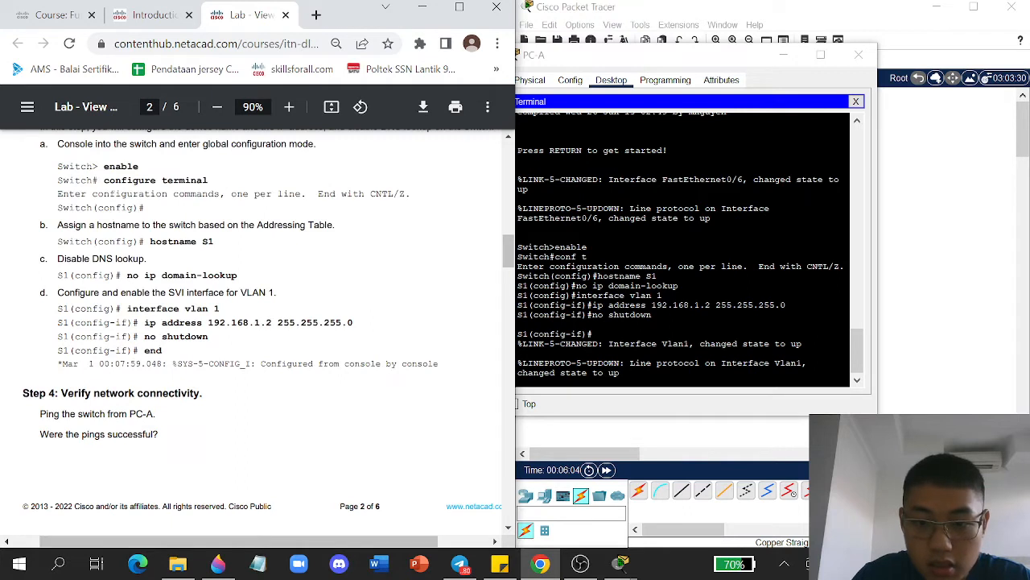
pyautogui.click(604, 373)
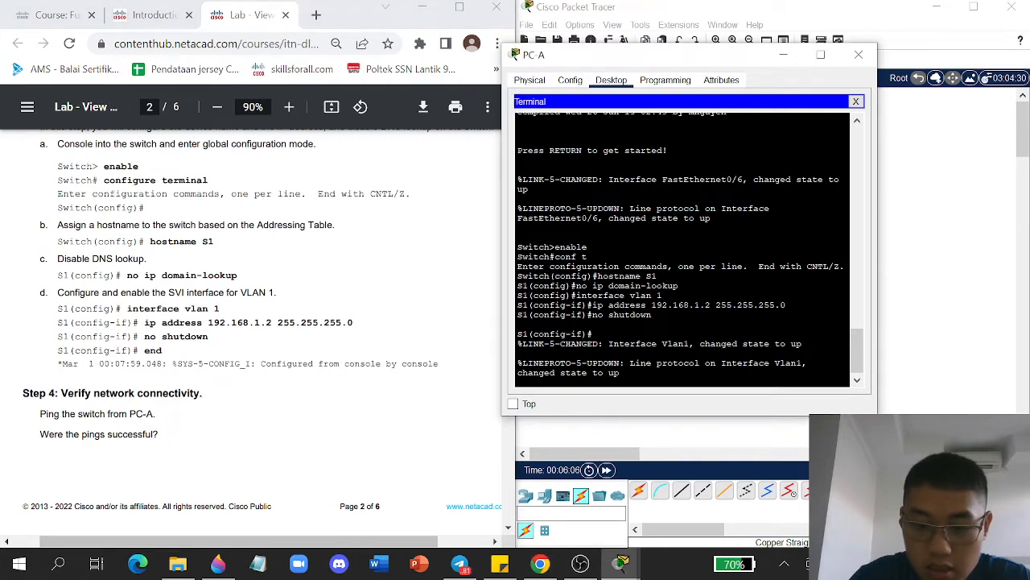
pyautogui.press('Return')
pyautogui.write('end')
pyautogui.press('Return')
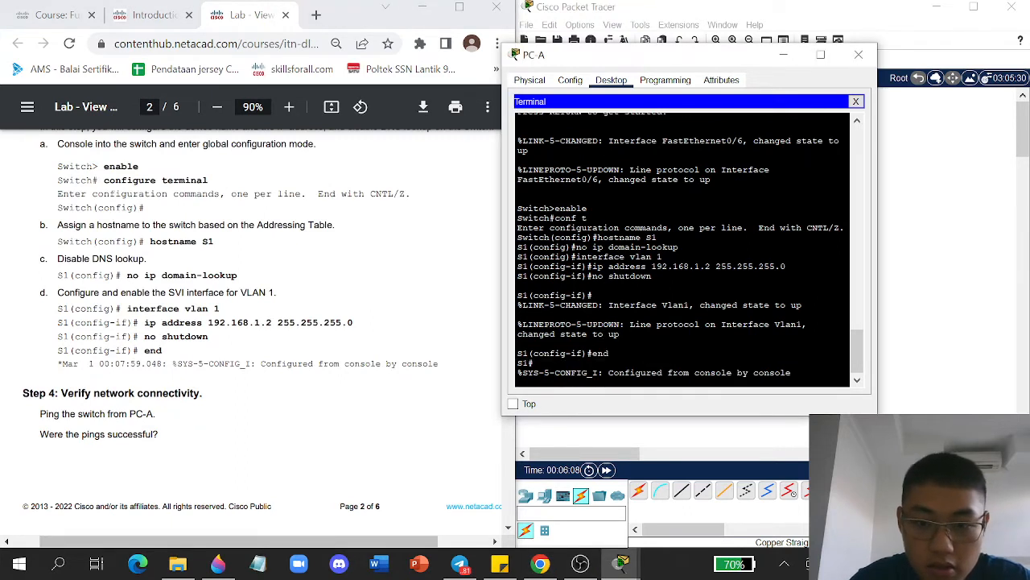
pyautogui.press('Return')
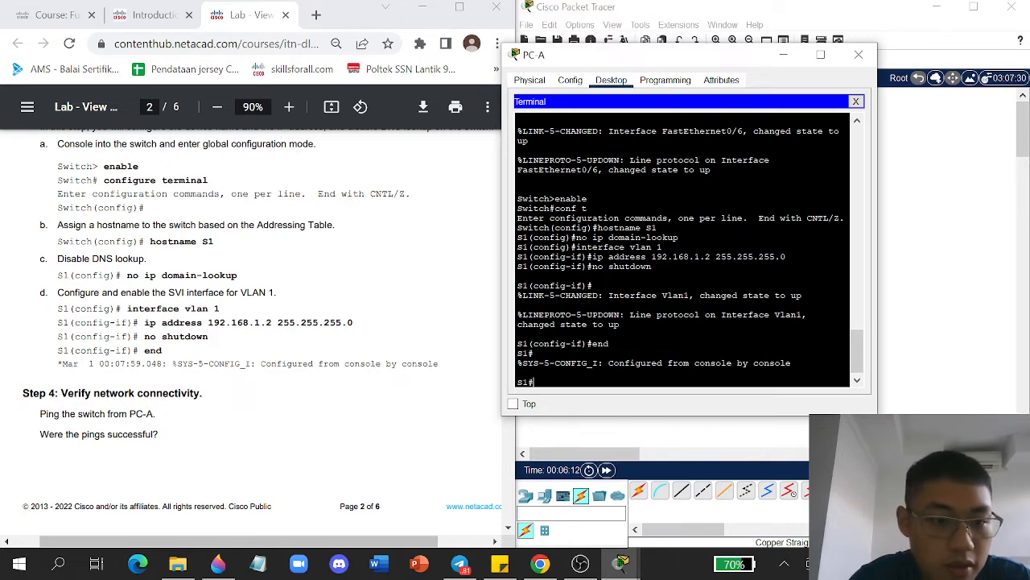
# Step: Ping S1 at 192.168.1.2 from PC-A's command prompt and check Step 4 of the lab sheet
pyautogui.click(856, 101)
pyautogui.click(756, 120)
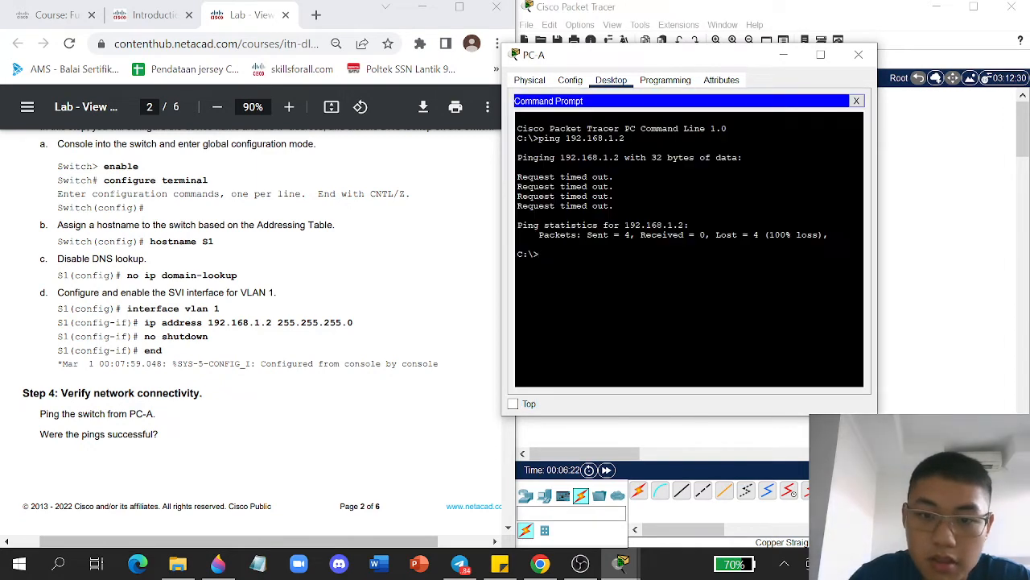
pyautogui.write('ping')
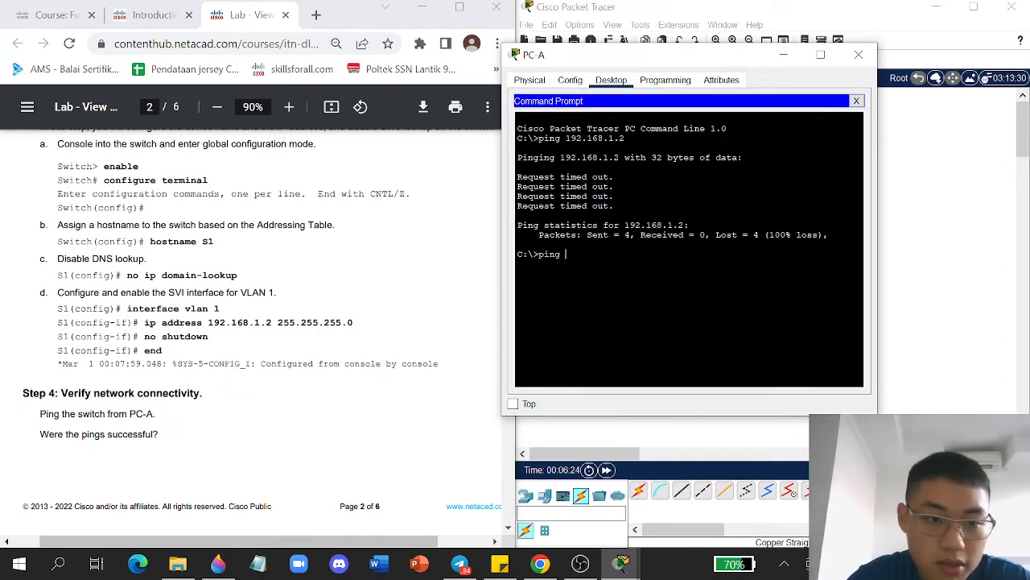
pyautogui.write(' 1')
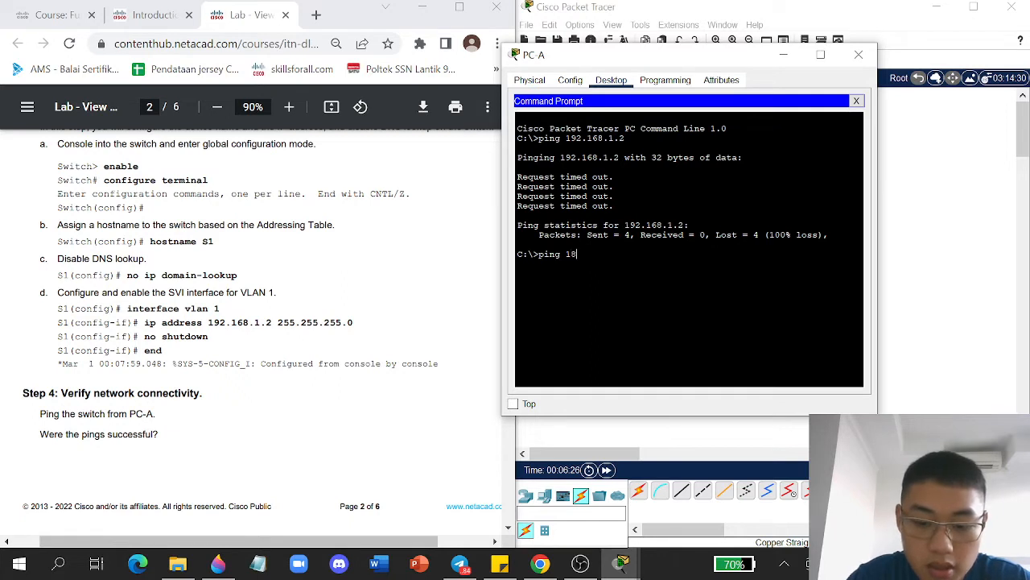
pyautogui.write('92.1')
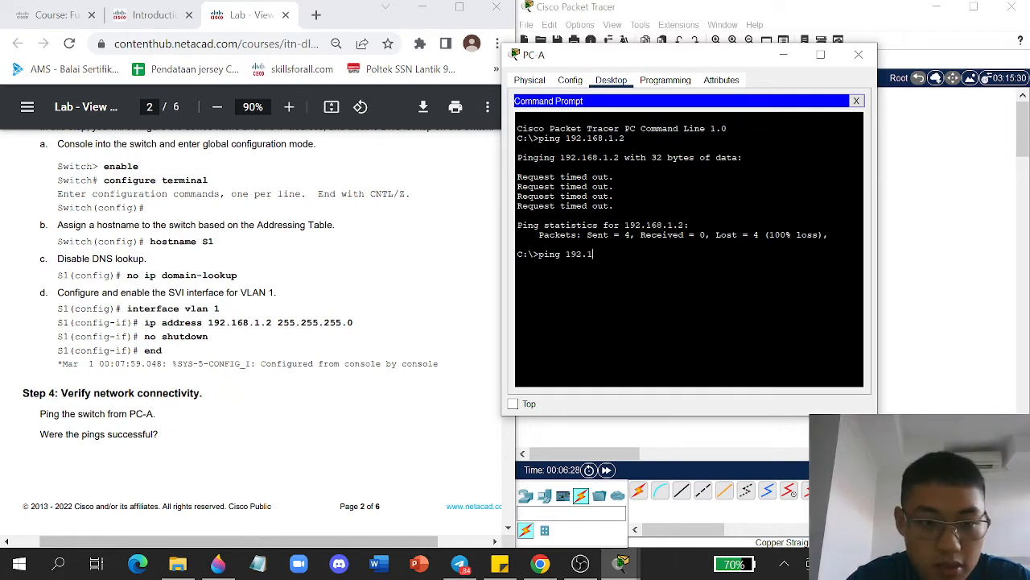
pyautogui.write('68.')
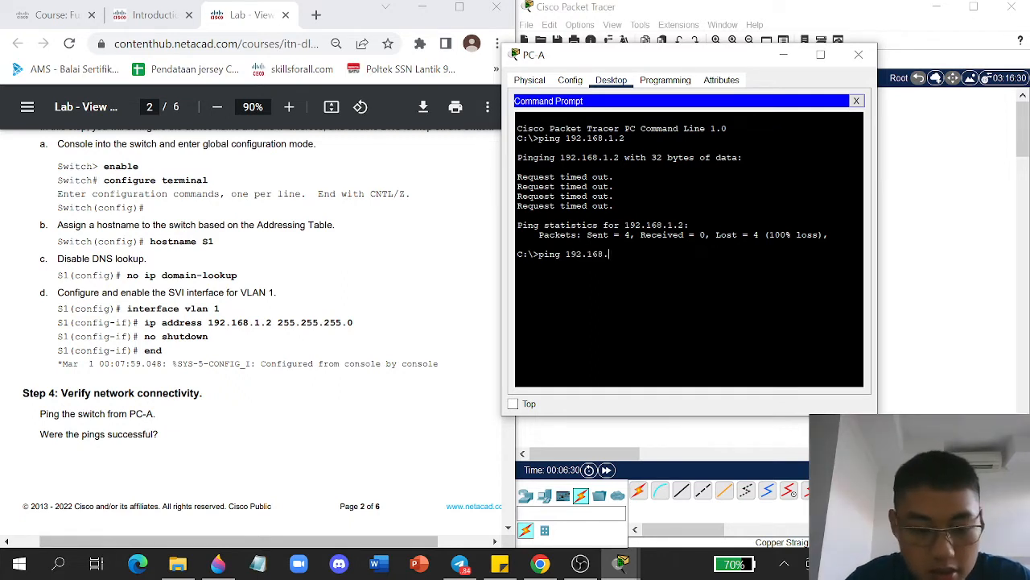
pyautogui.write('1.2')
pyautogui.press('Return')
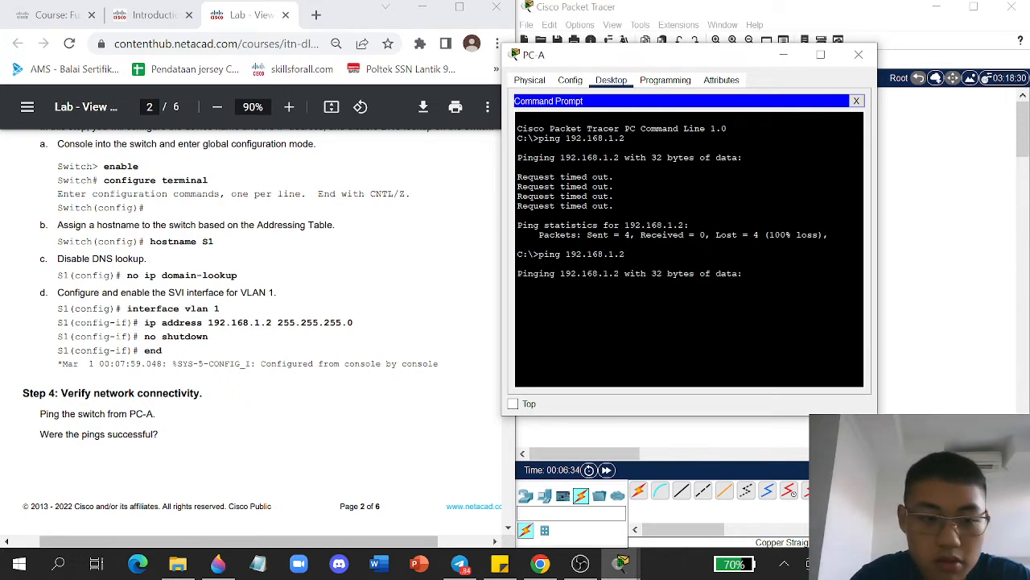
pyautogui.click(437, 323)
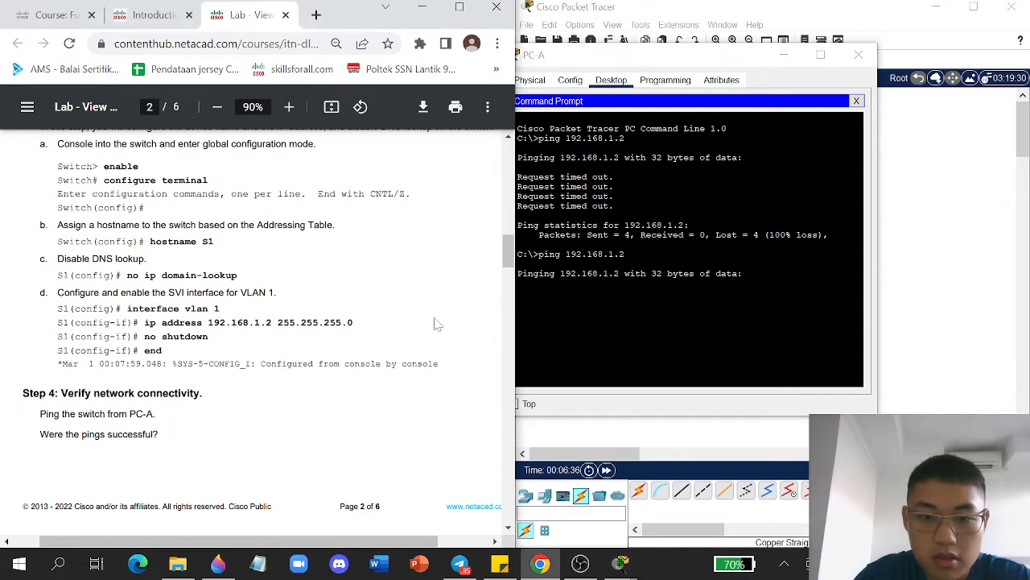
pyautogui.scroll(-2, 437, 323)
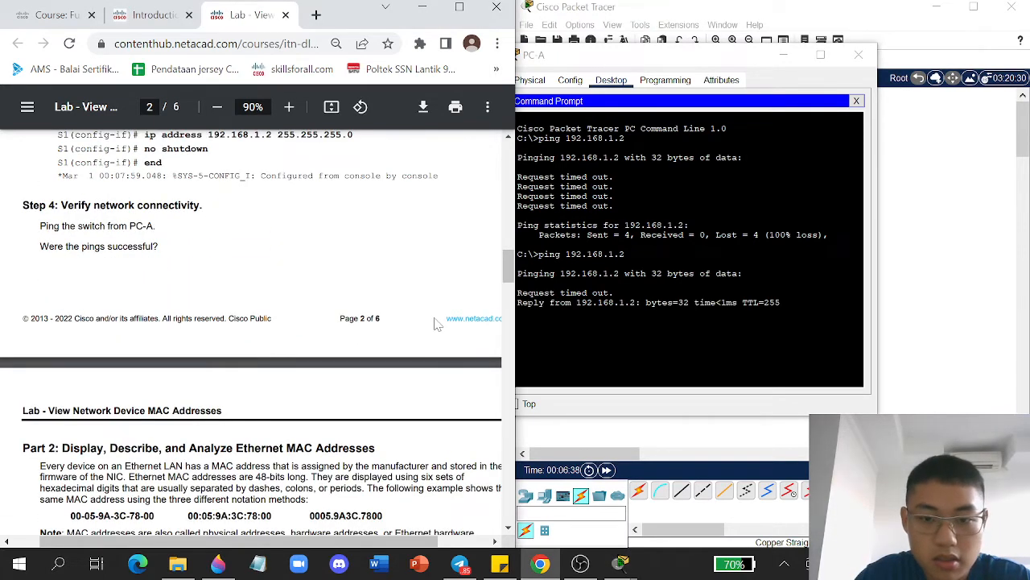
pyautogui.scroll(2, 437, 323)
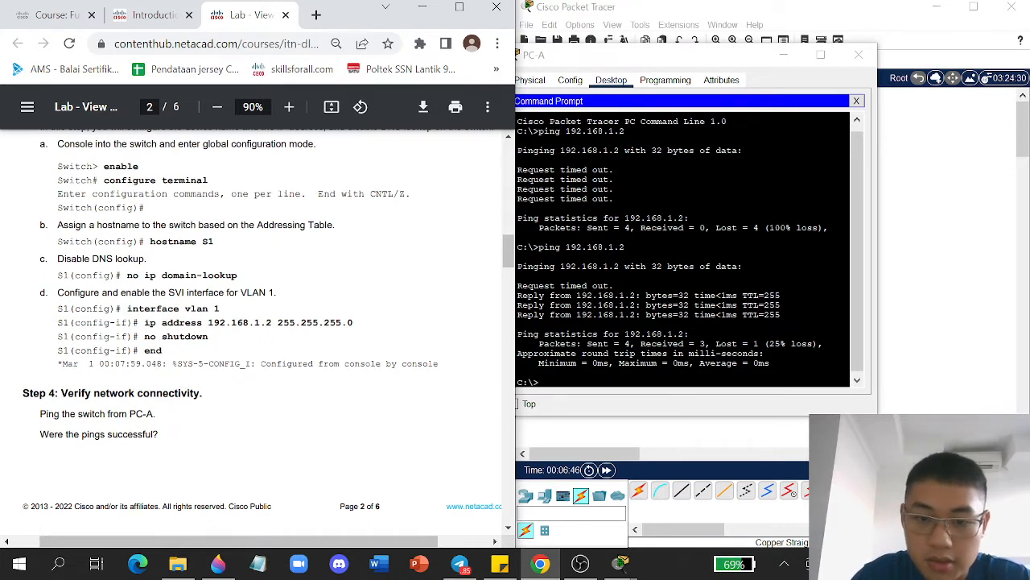
# Step: Repeat the ping to 192.168.1.2 from PC-A's command prompt
pyautogui.click(564, 382)
pyautogui.write('ping')
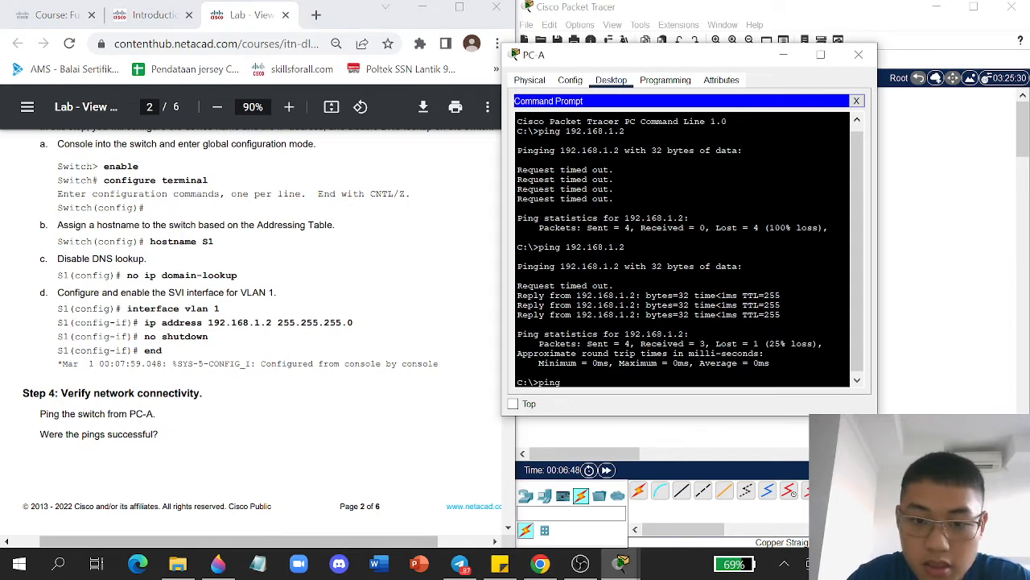
pyautogui.write(' 192.16')
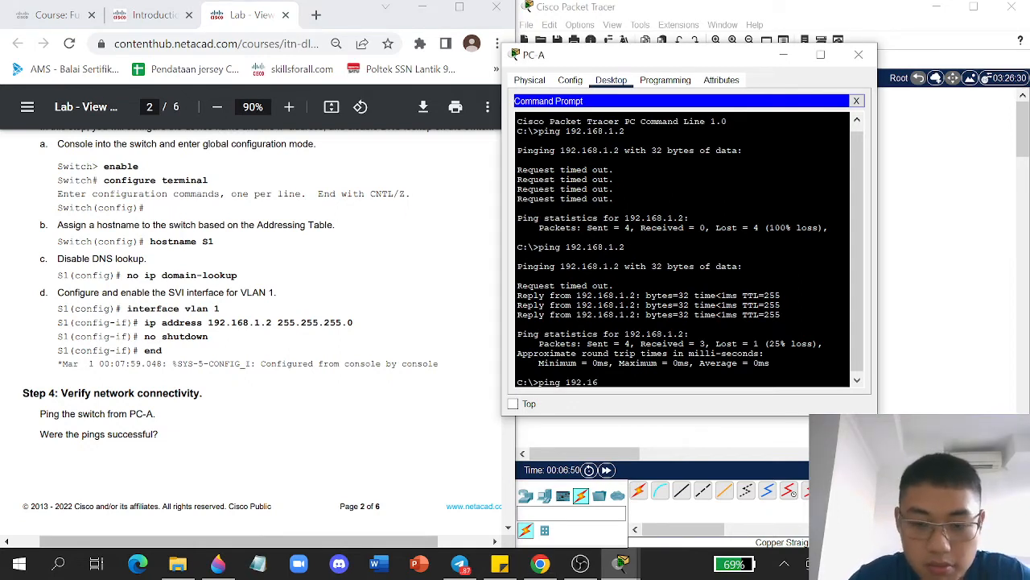
pyautogui.write('8.1')
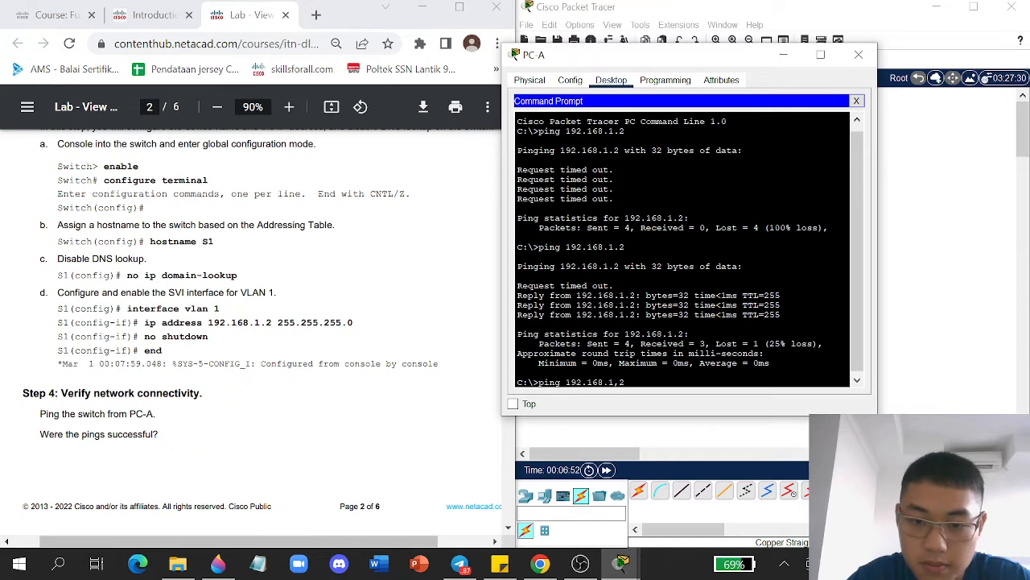
pyautogui.write('.2')
pyautogui.press('Return')
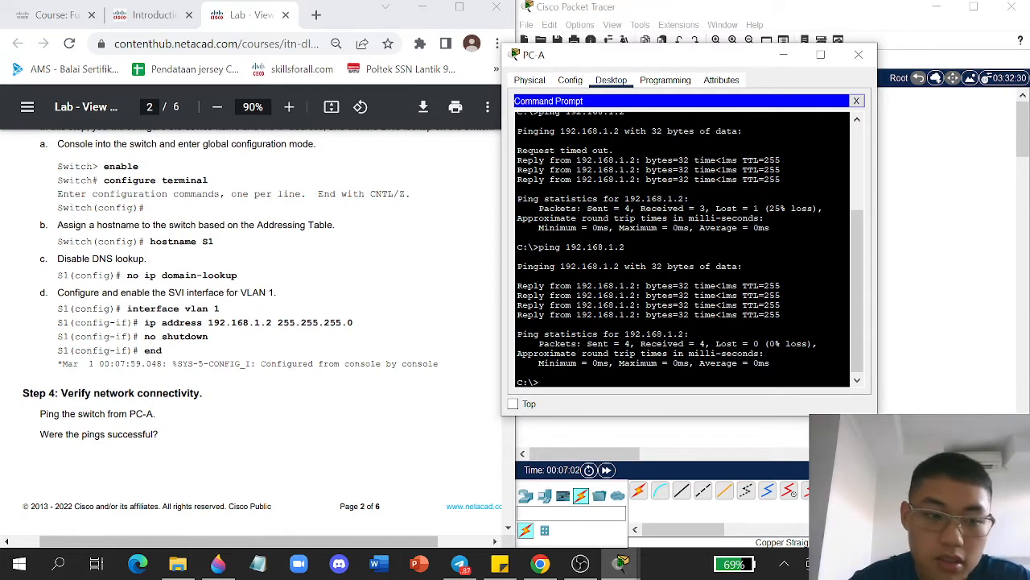
# Step: Read the Part 2 introduction on MAC addresses and the Step 1 instructions for the PC-A NIC in the lab sheet
pyautogui.click(171, 443)
pyautogui.scroll(-5, 171, 442)
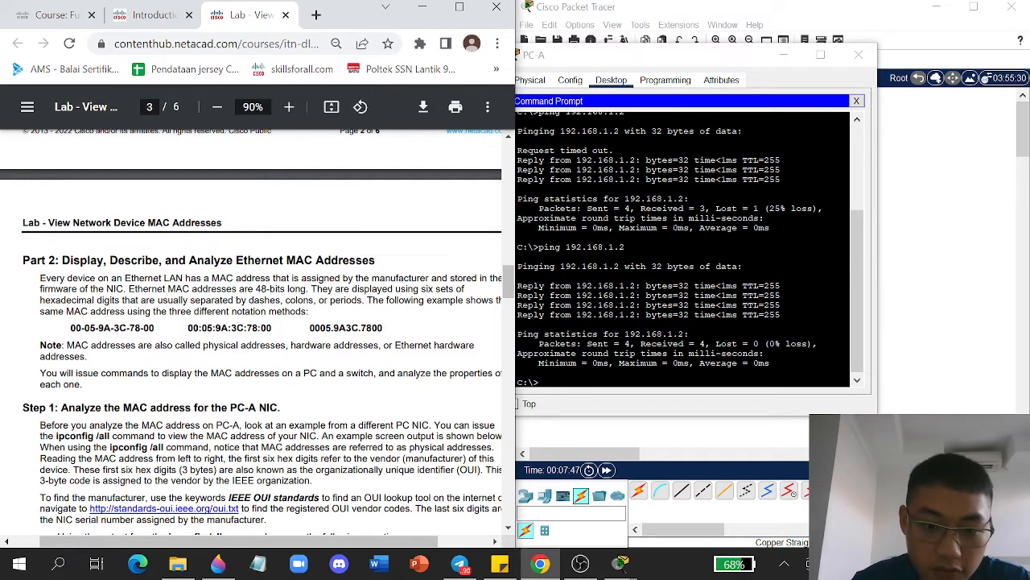
pyautogui.scroll(-5, 378, 385)
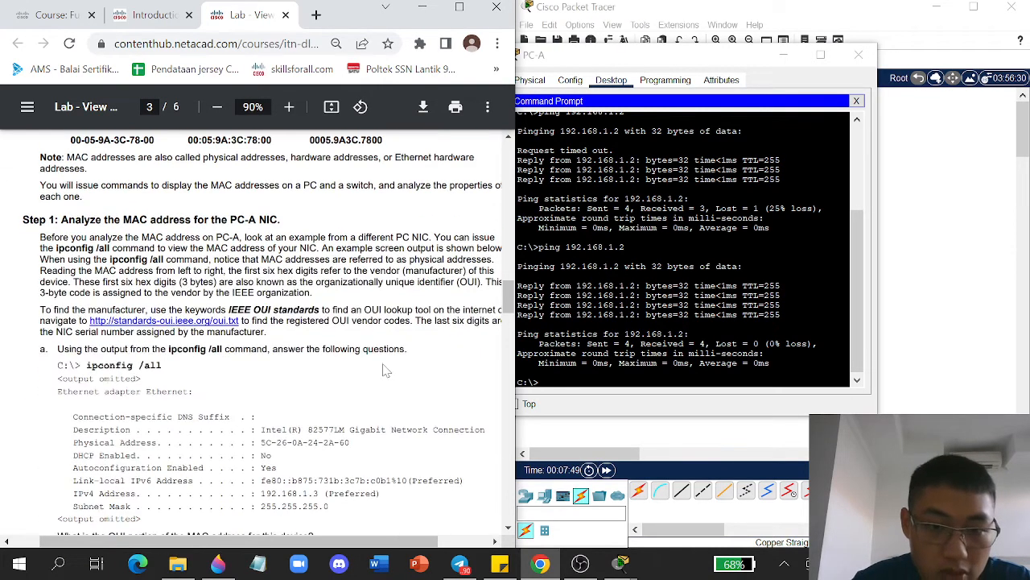
pyautogui.scroll(5, 379, 385)
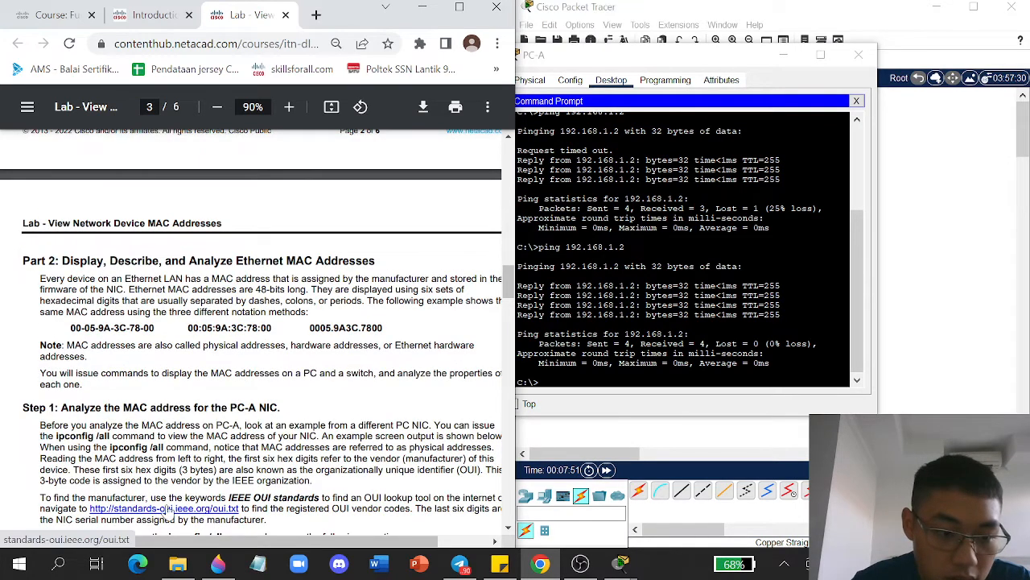
pyautogui.moveTo(98, 519)
pyautogui.mouseDown()
pyautogui.moveTo(56, 519)
pyautogui.moveTo(100, 515)
pyautogui.mouseUp()
pyautogui.click(102, 518)
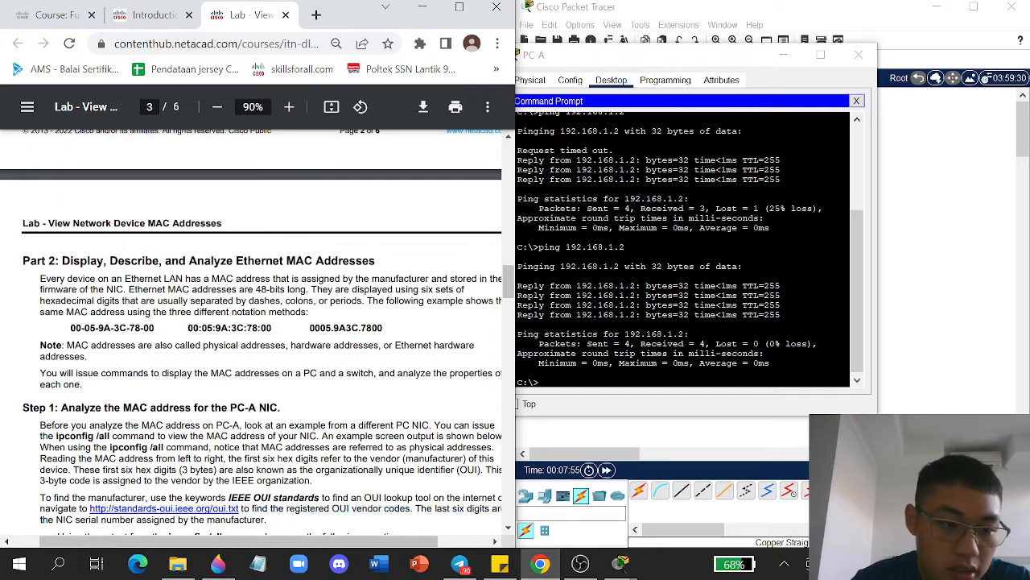
# Step: Highlight the vendor part 00-05-9A and the serial part 3C-78-00 of the dash-separated example MAC address
pyautogui.moveTo(70, 329); pyautogui.dragTo(155, 328)
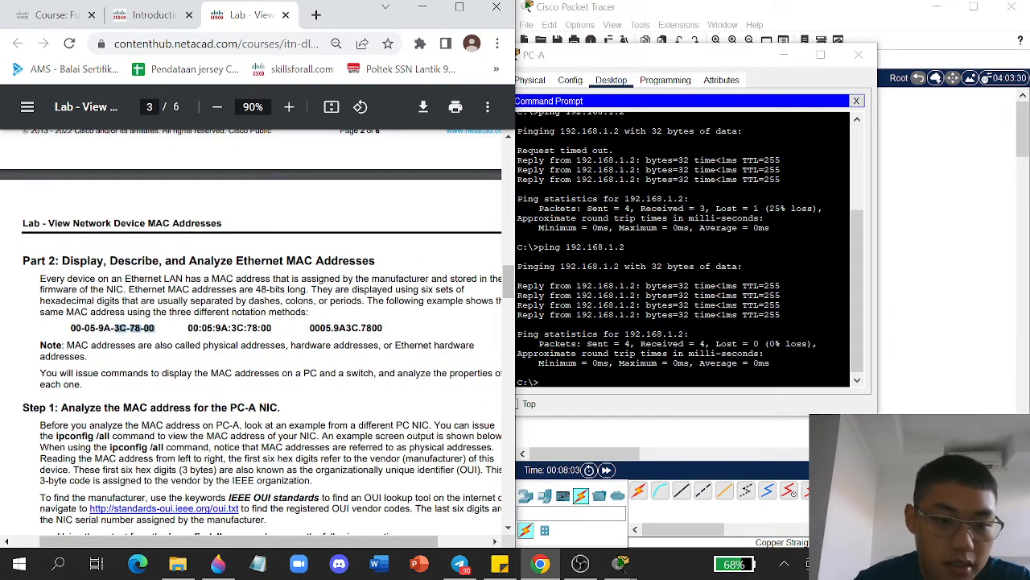
pyautogui.moveTo(71, 329); pyautogui.dragTo(112, 328)
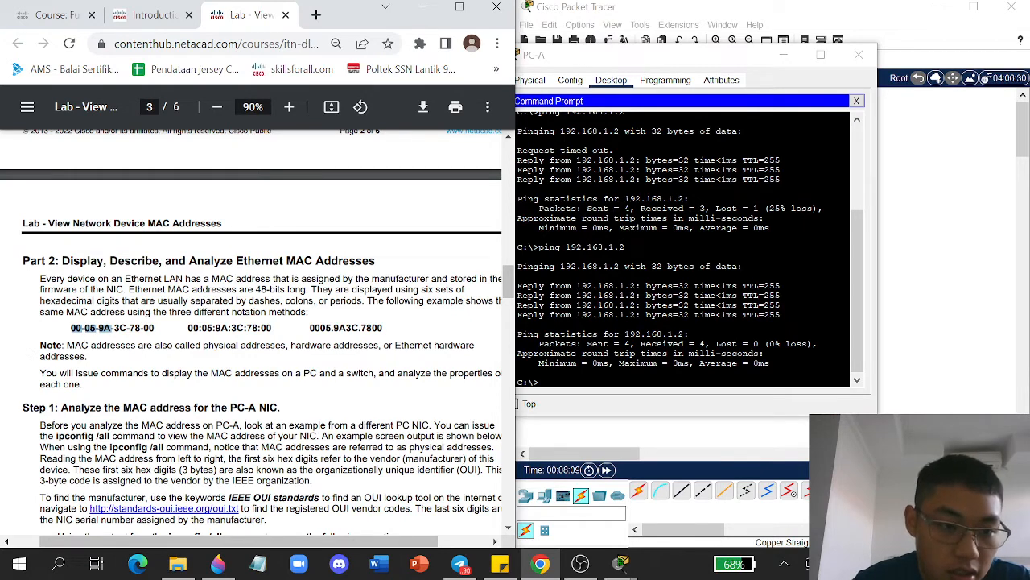
pyautogui.moveTo(115, 328); pyautogui.dragTo(154, 329)
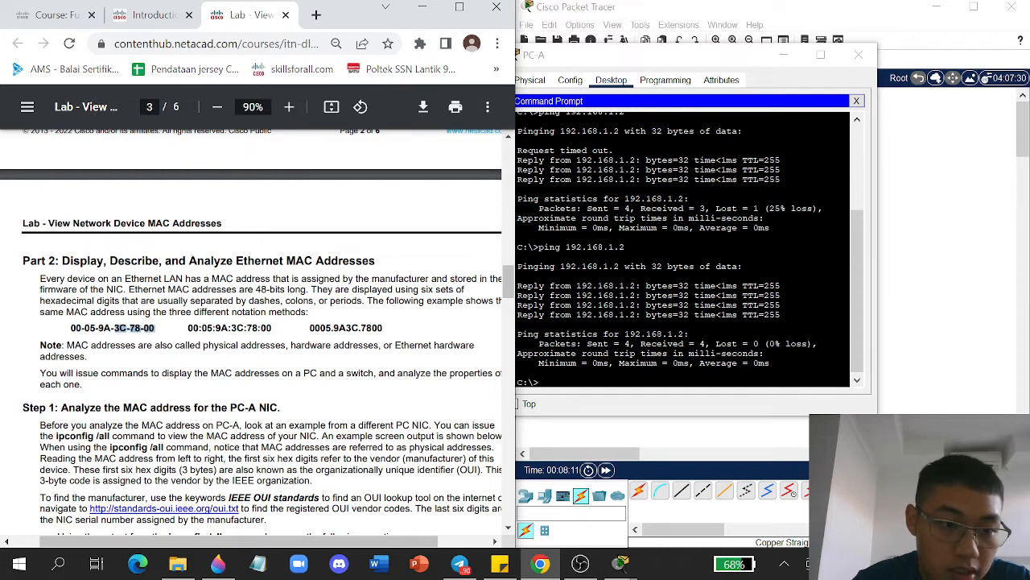
pyautogui.click(156, 329)
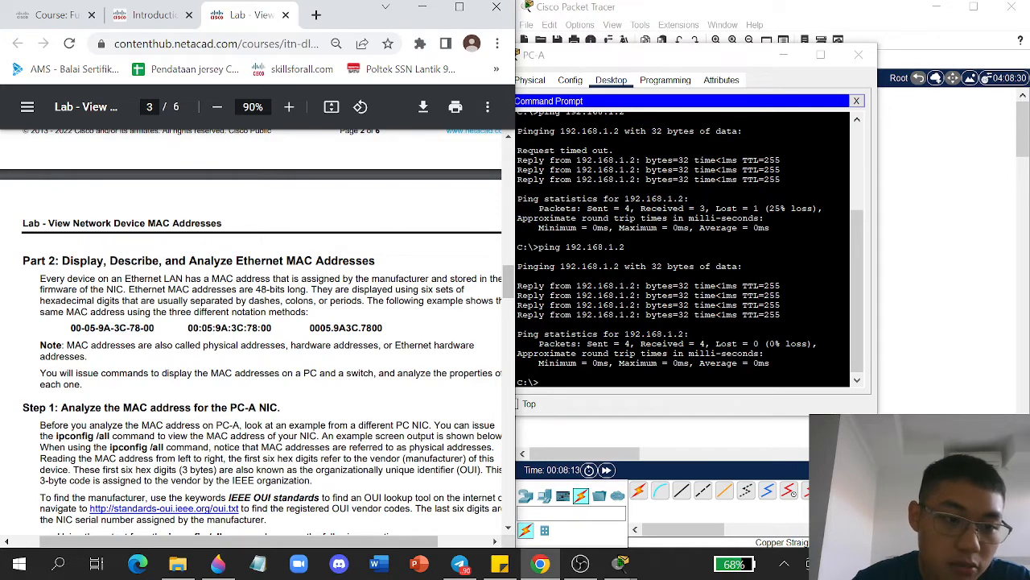
# Step: Review the Part 2 Step 1 questions in the lab sheet and run ipconfig /all in PC-A's command prompt
pyautogui.scroll(-3, 258, 322)
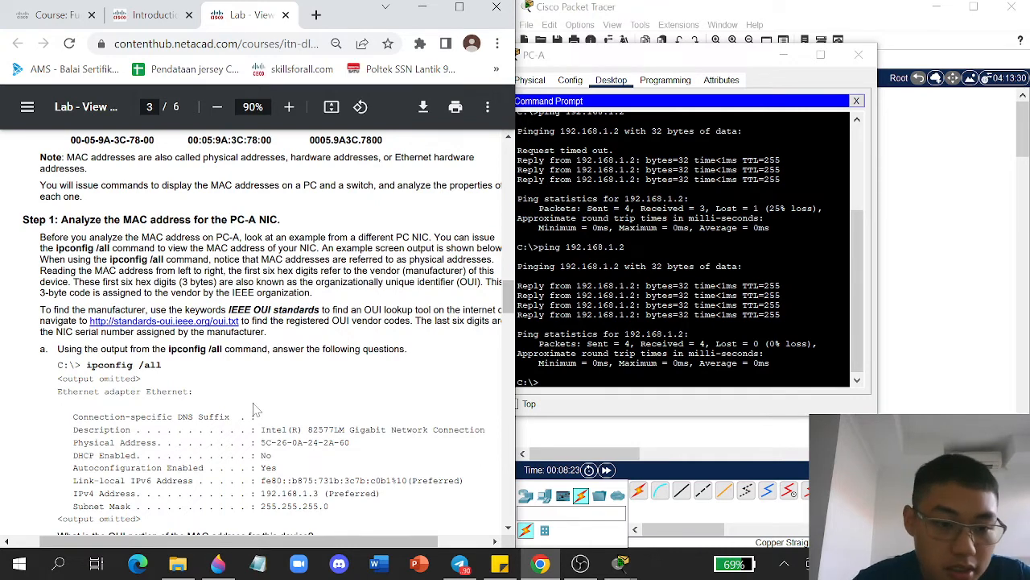
pyautogui.scroll(-2, 259, 409)
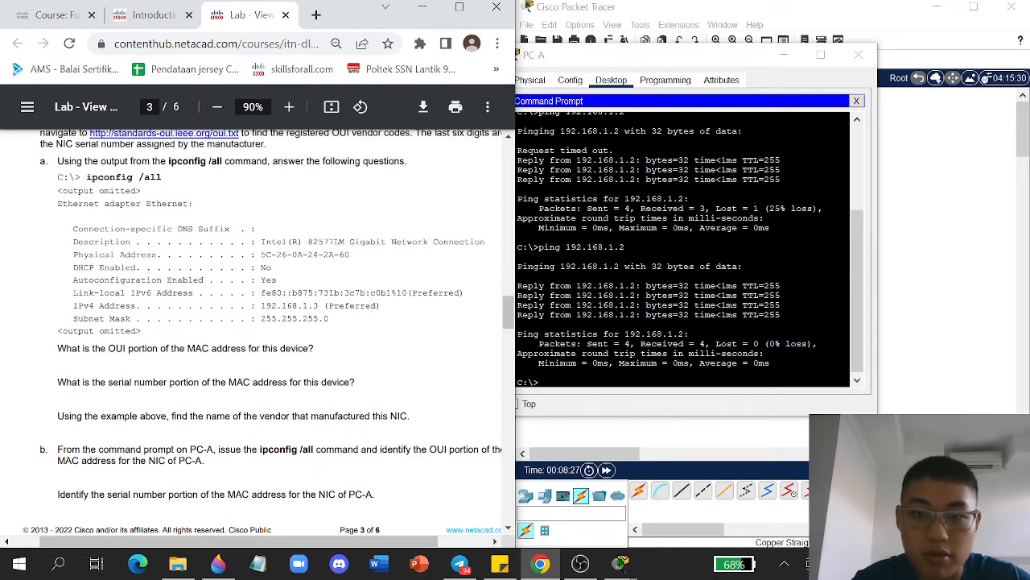
pyautogui.click(620, 563)
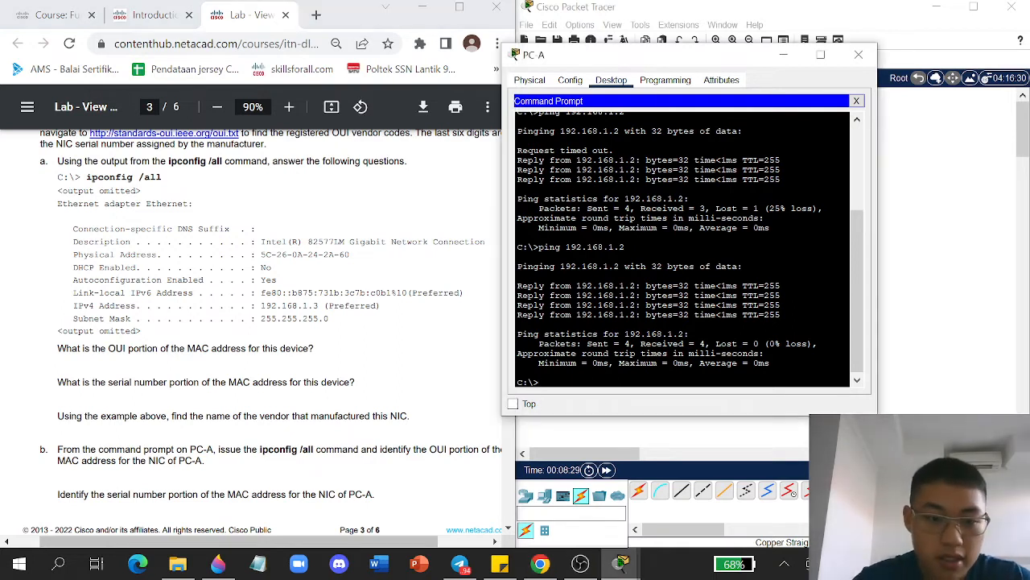
pyautogui.write('ipcon')
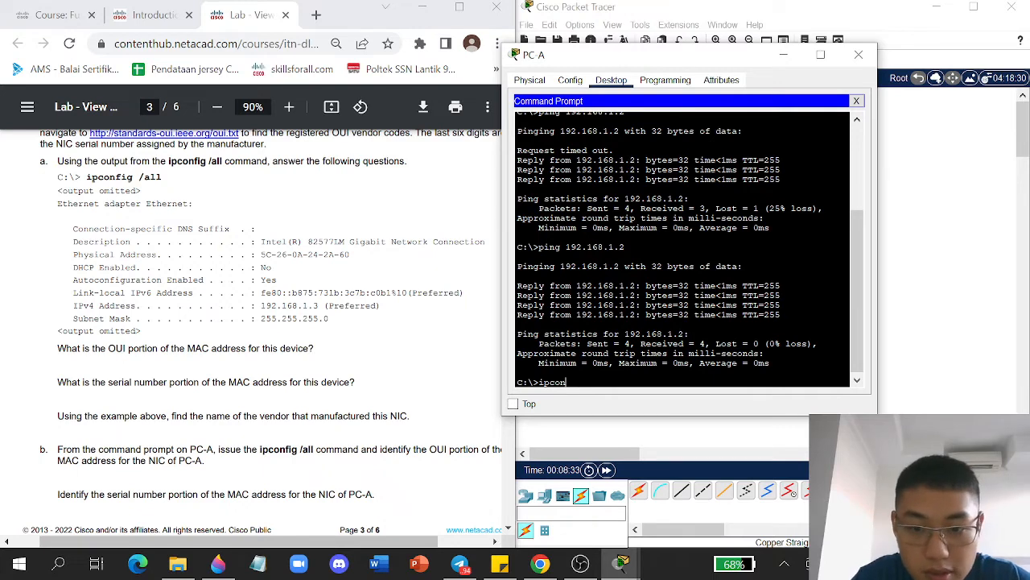
pyautogui.write('fig')
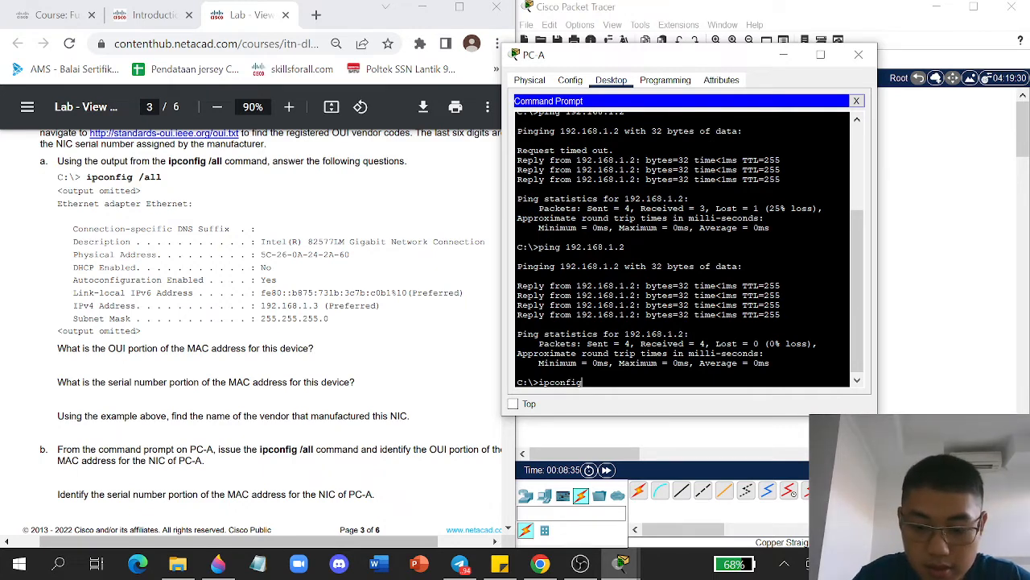
pyautogui.write(' /all')
pyautogui.press('Return')
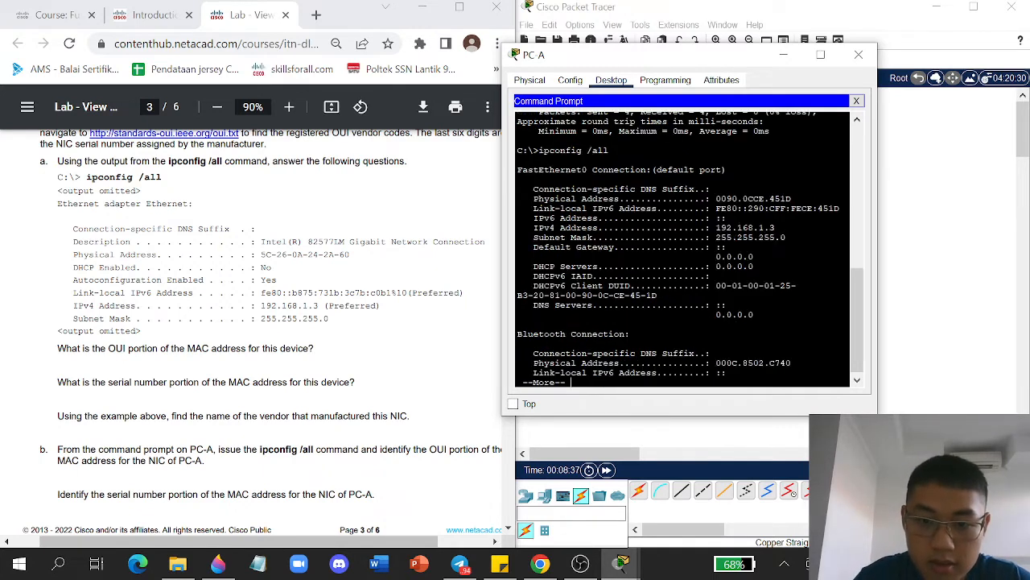
# Step: Locate and highlight the physical address of PC-A's FastEthernet0 connection in the ipconfig output
pyautogui.scroll(5, 683, 250)
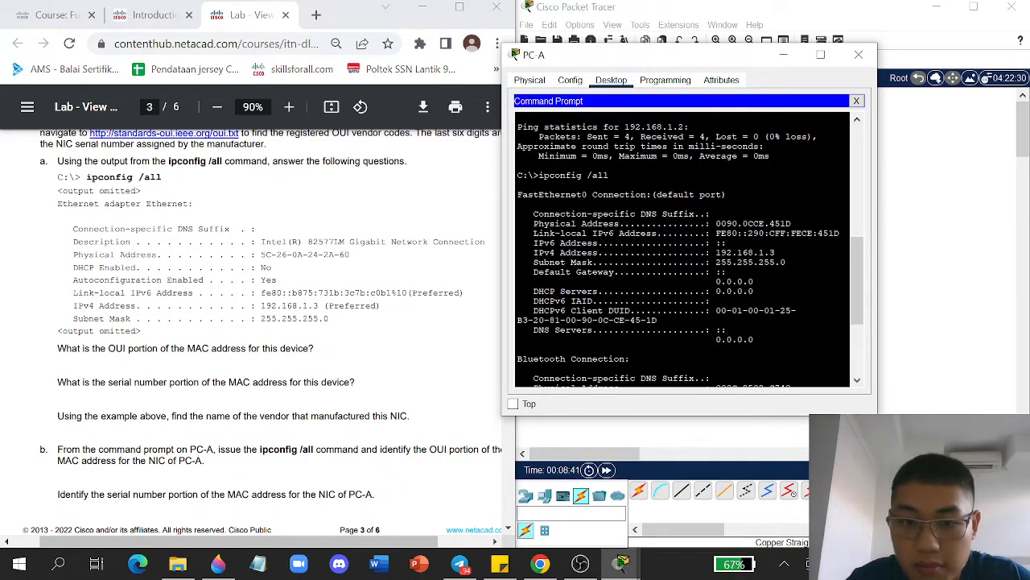
pyautogui.moveTo(534, 224); pyautogui.dragTo(618, 224)
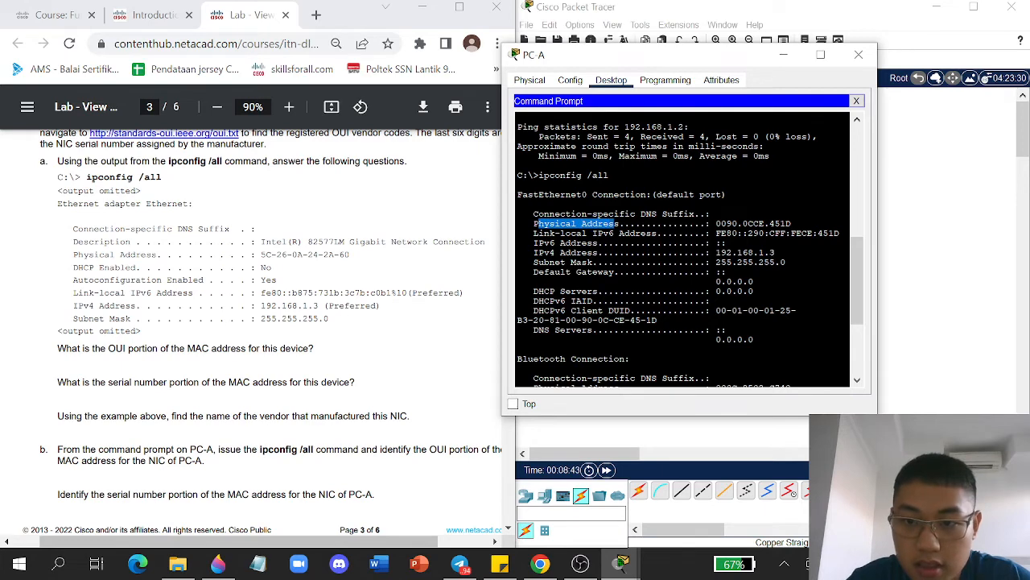
pyautogui.click(716, 223)
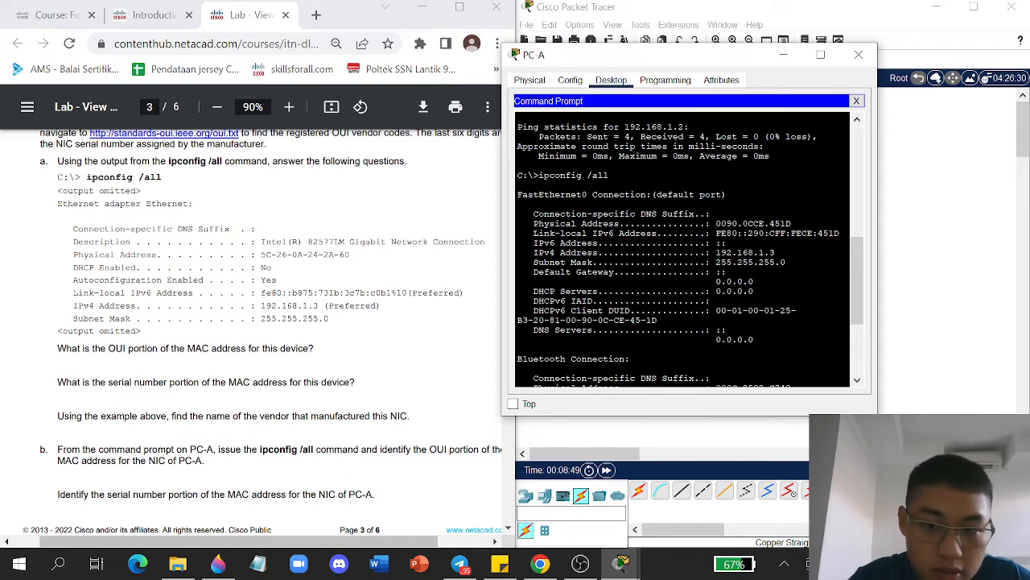
pyautogui.moveTo(715, 223); pyautogui.dragTo(792, 223)
# Step: Reread the OUI and serial number questions and highlight the last six, and first six, hex digits of PC-A's FastEthernet0 physical address
pyautogui.click(306, 417)
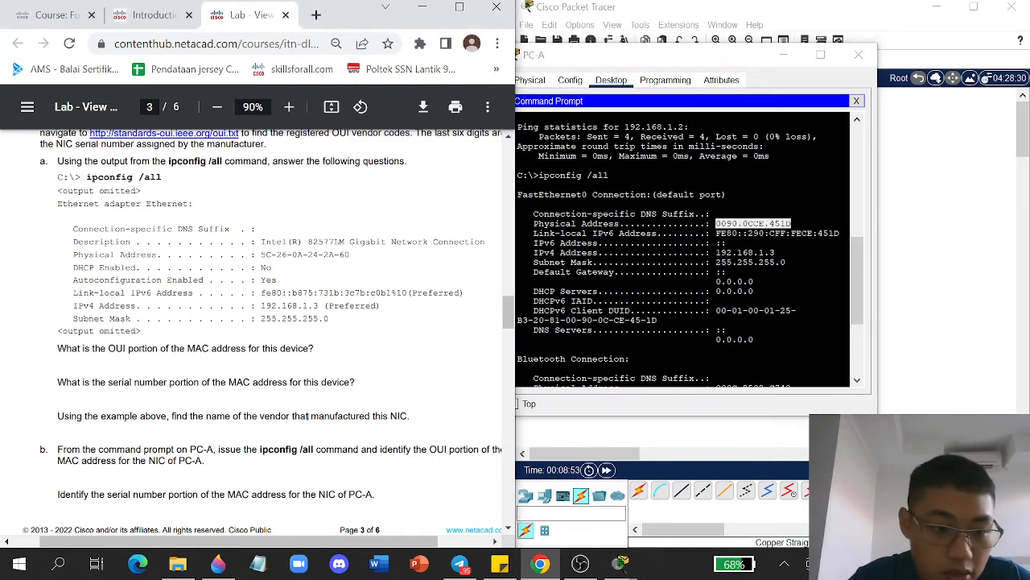
pyautogui.scroll(-3, 253, 451)
pyautogui.scroll(3, 252, 322)
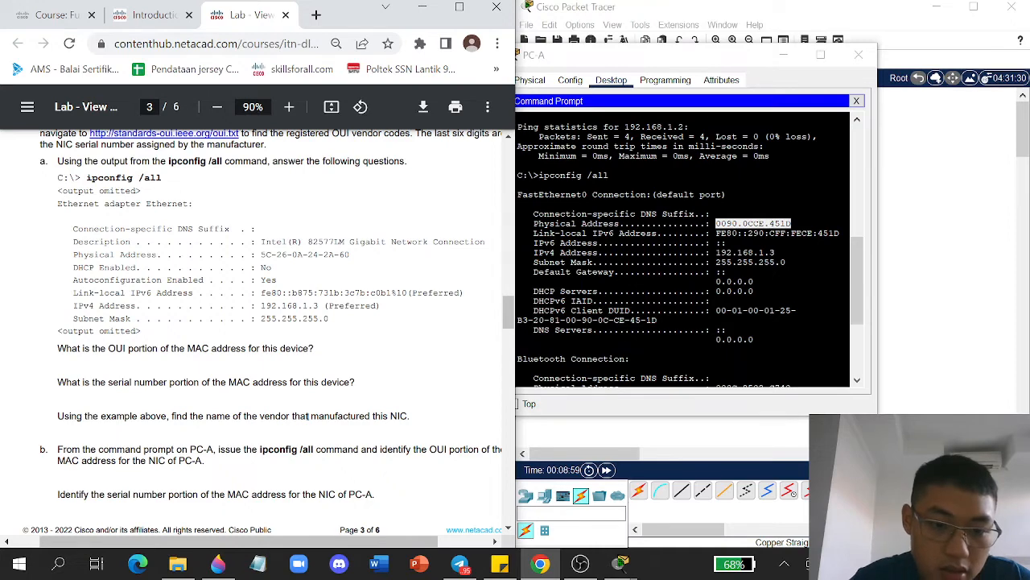
pyautogui.click(719, 223)
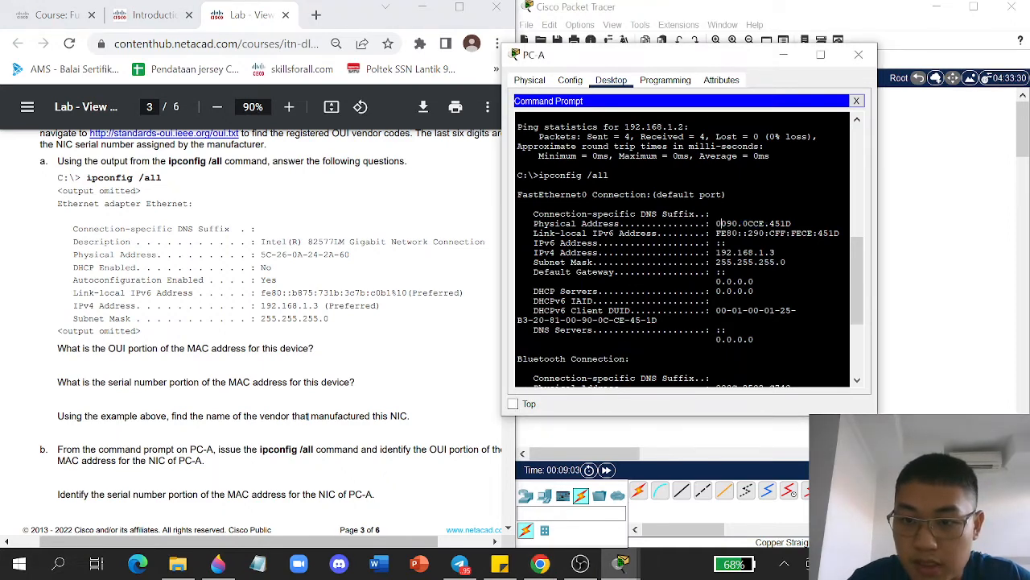
pyautogui.moveTo(753, 223); pyautogui.dragTo(792, 223)
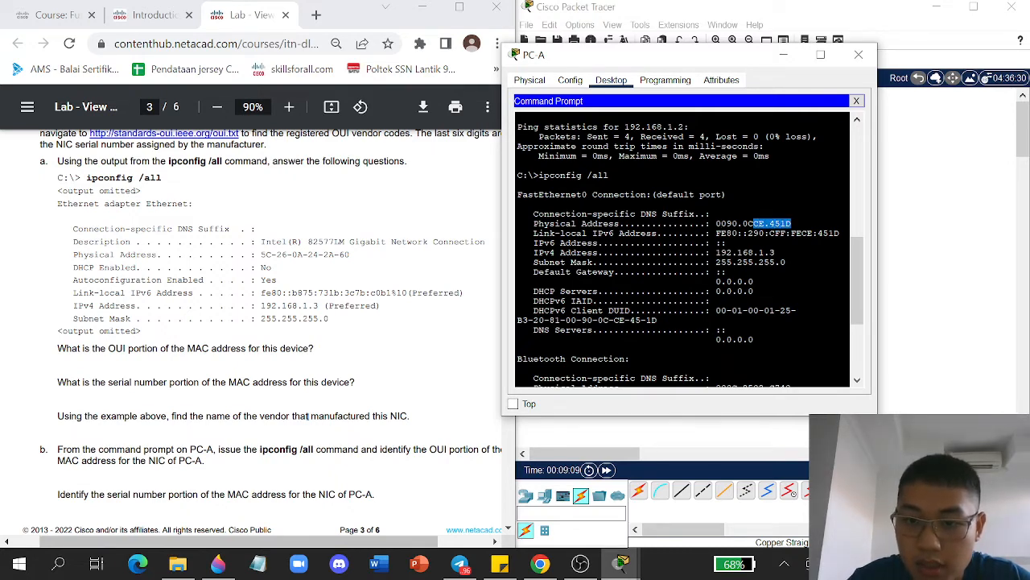
pyautogui.moveTo(715, 223); pyautogui.dragTo(754, 223)
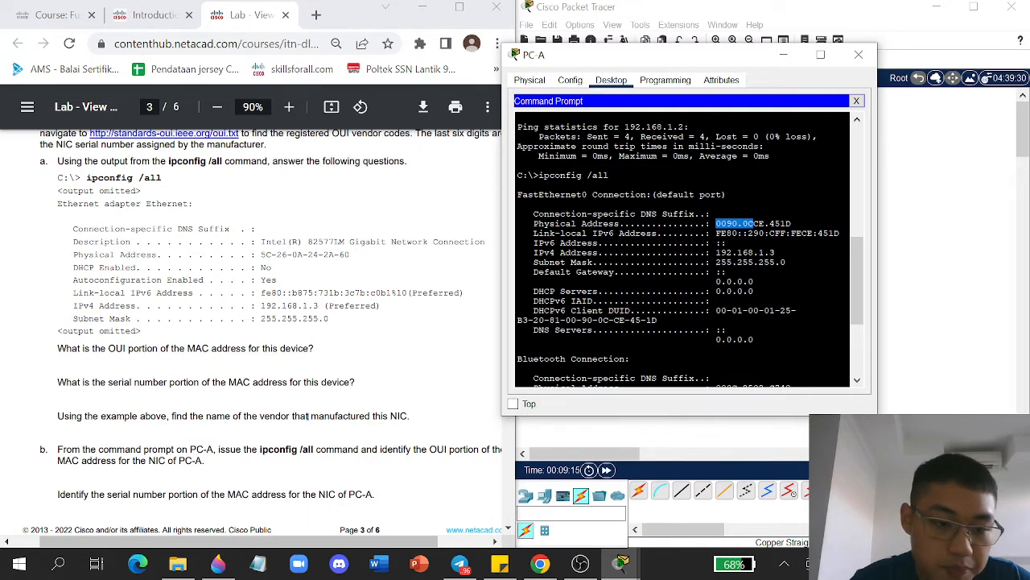
# Step: Open the IEEE OUI vendor list from the link in the lab sheet and start a text search in it
pyautogui.click(241, 449)
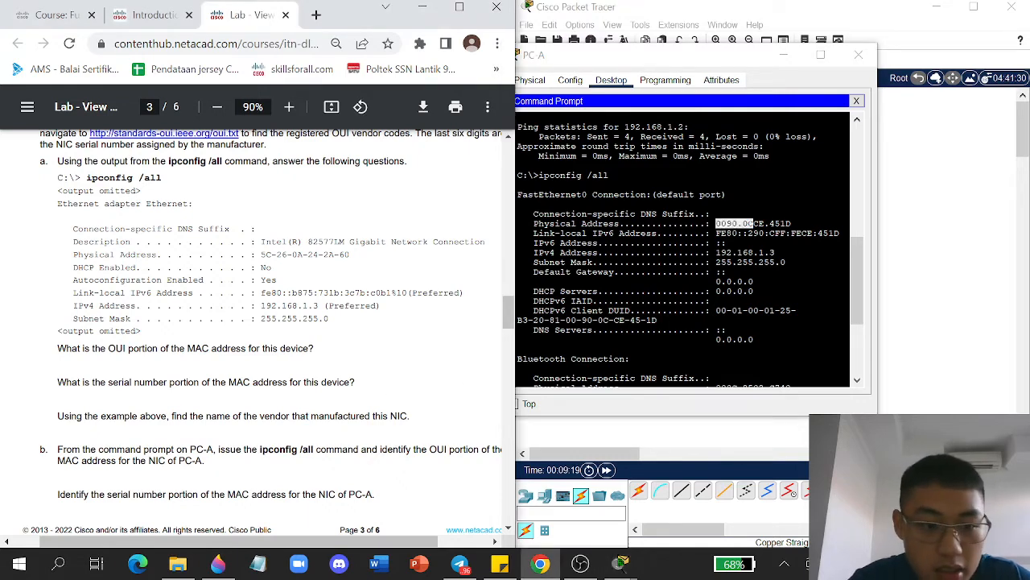
pyautogui.scroll(-3, 249, 442)
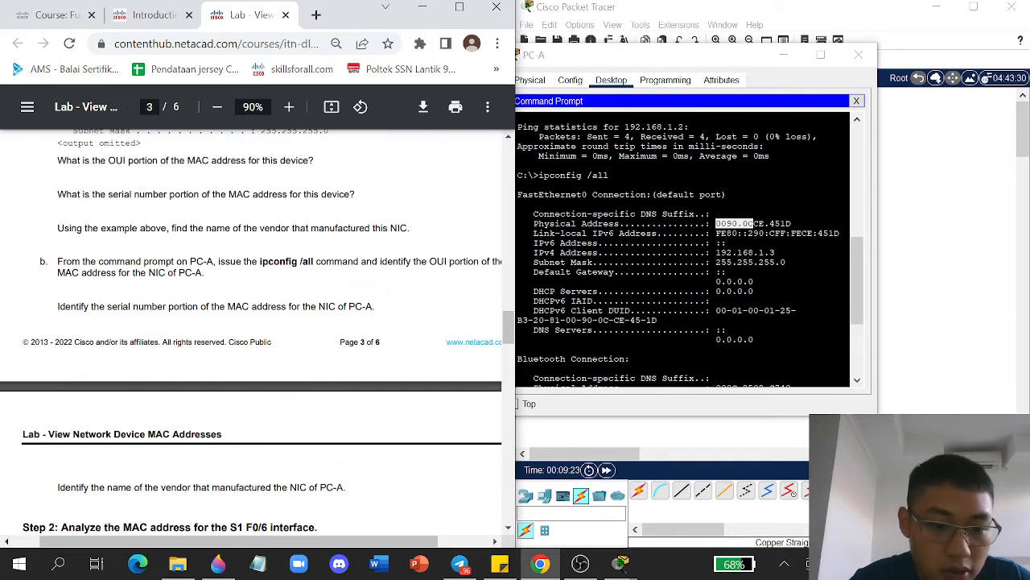
pyautogui.scroll(6, 165, 323)
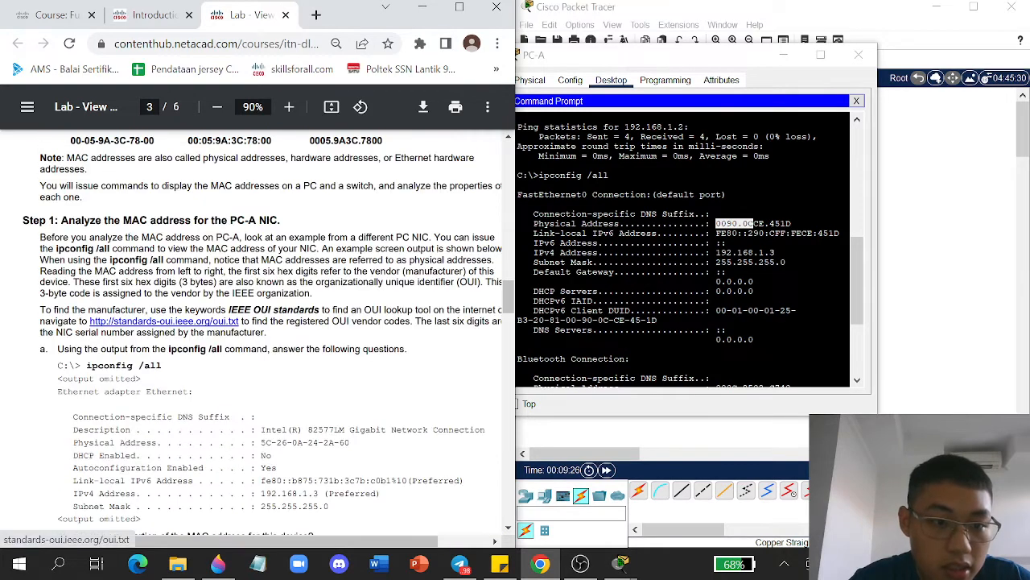
pyautogui.click(161, 325)
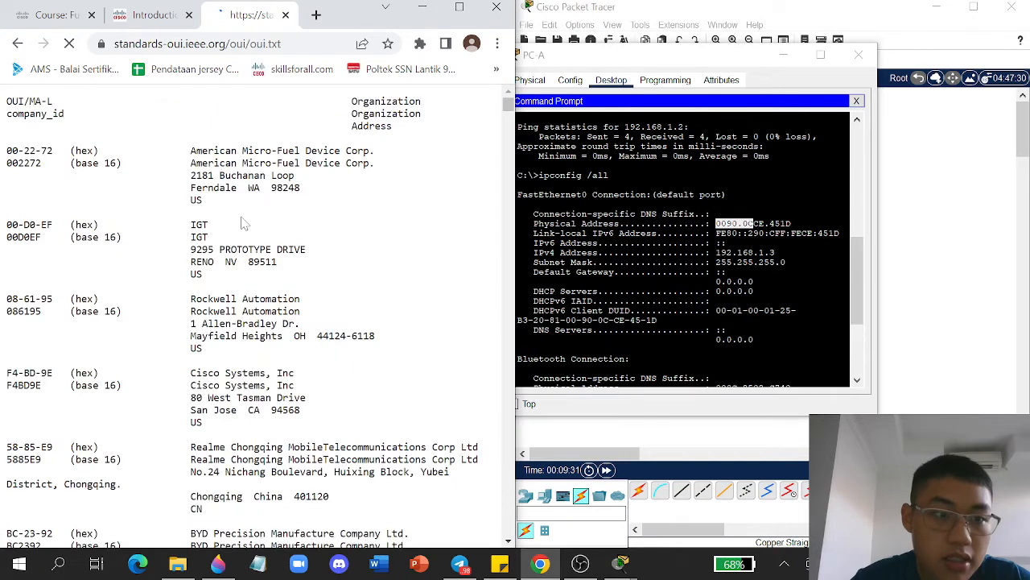
pyautogui.hotkey('ctrl', 'f')
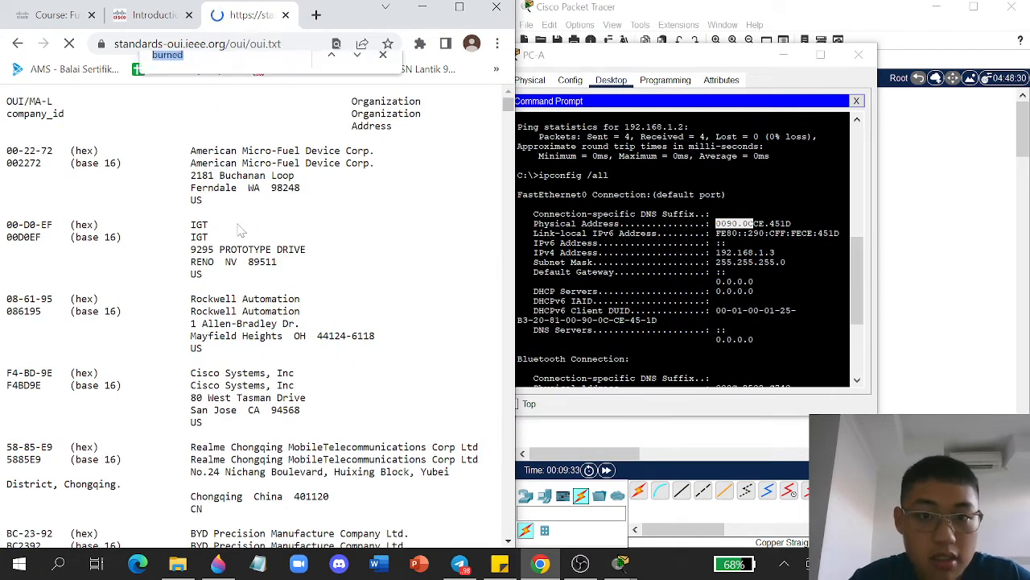
# Step: Try to copy the first six hex digits of PC-A's FastEthernet0 physical address, and return to that address in the ipconfig output
pyautogui.click(754, 223)
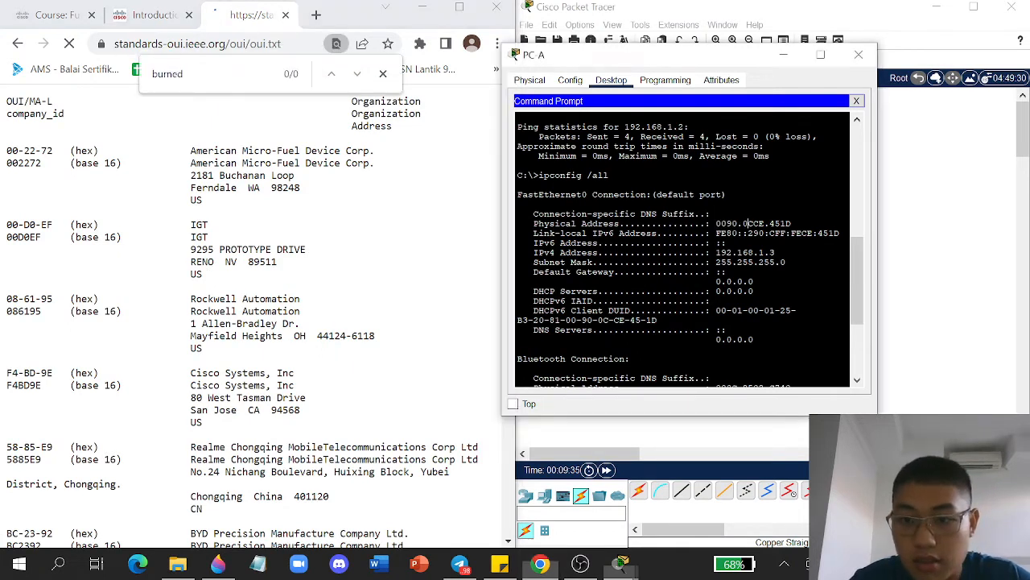
pyautogui.moveTo(754, 223); pyautogui.dragTo(715, 223)
pyautogui.hotkey('ctrl', 'c')
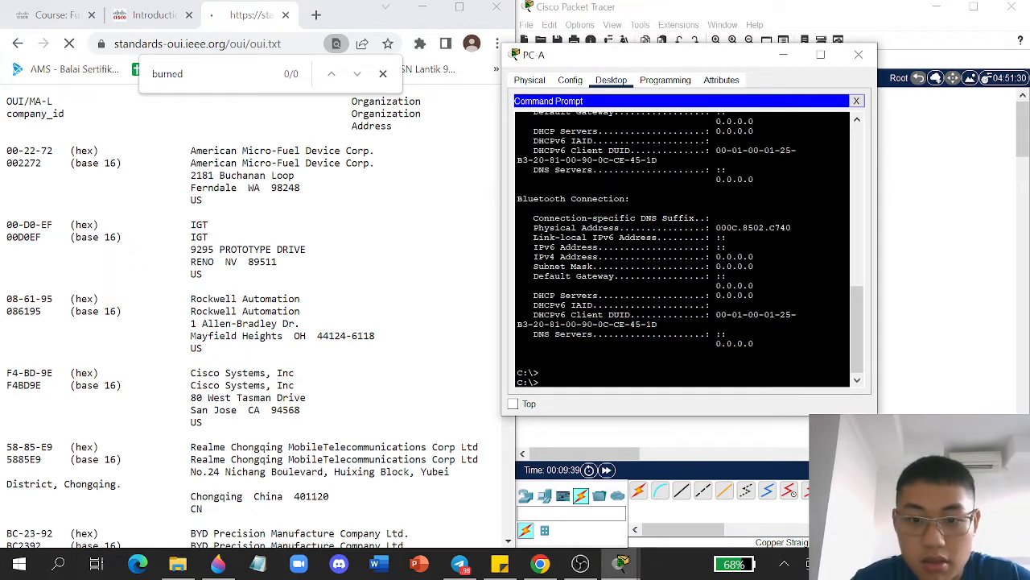
pyautogui.scroll(10, 684, 250)
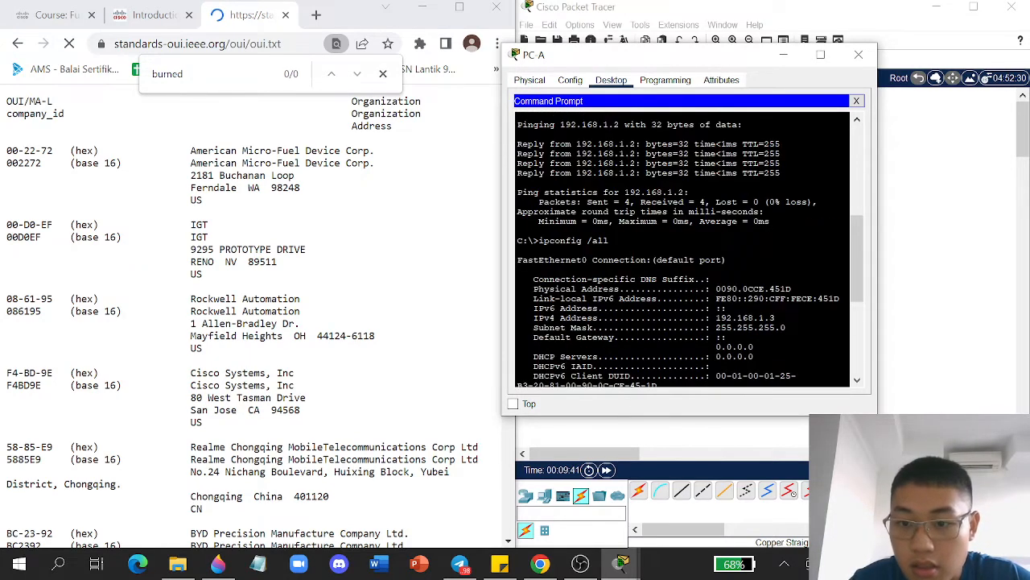
pyautogui.scroll(3, 685, 250)
pyautogui.scroll(-10, 684, 249)
pyautogui.scroll(5, 684, 249)
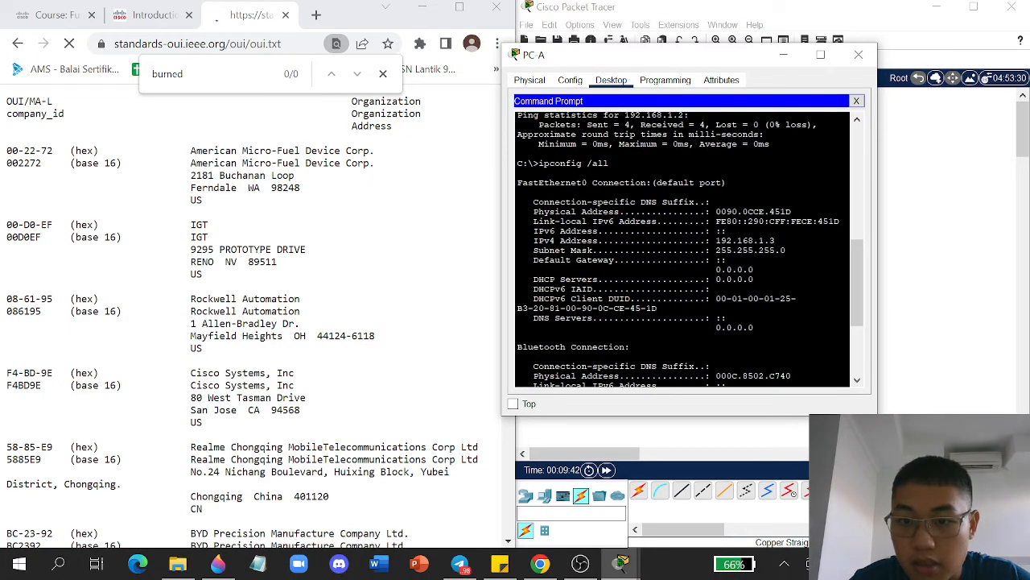
# Step: Search the OUI vendor list for 00-90-0C
pyautogui.moveTo(192, 75); pyautogui.dragTo(138, 86)
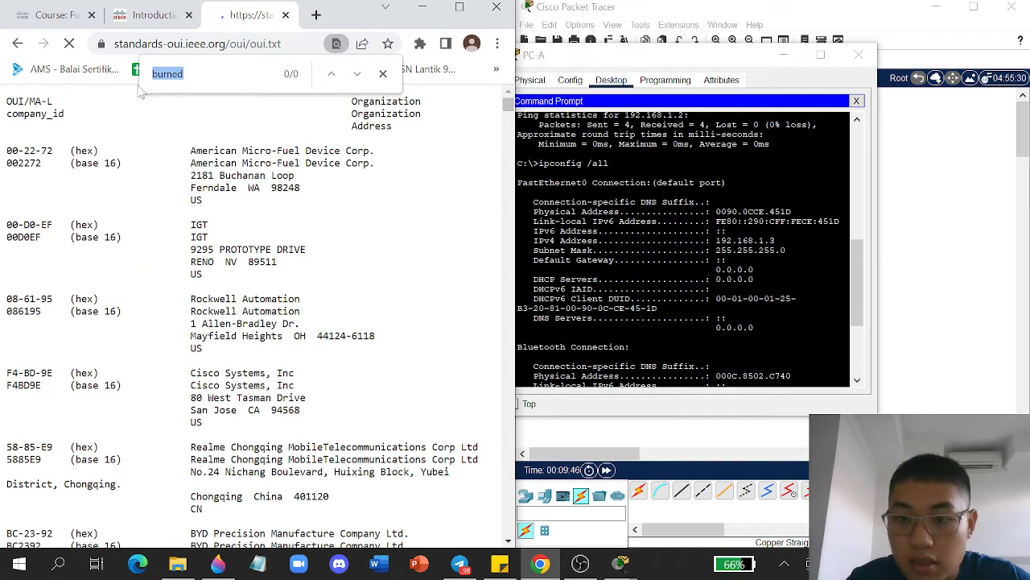
pyautogui.write('00-90')
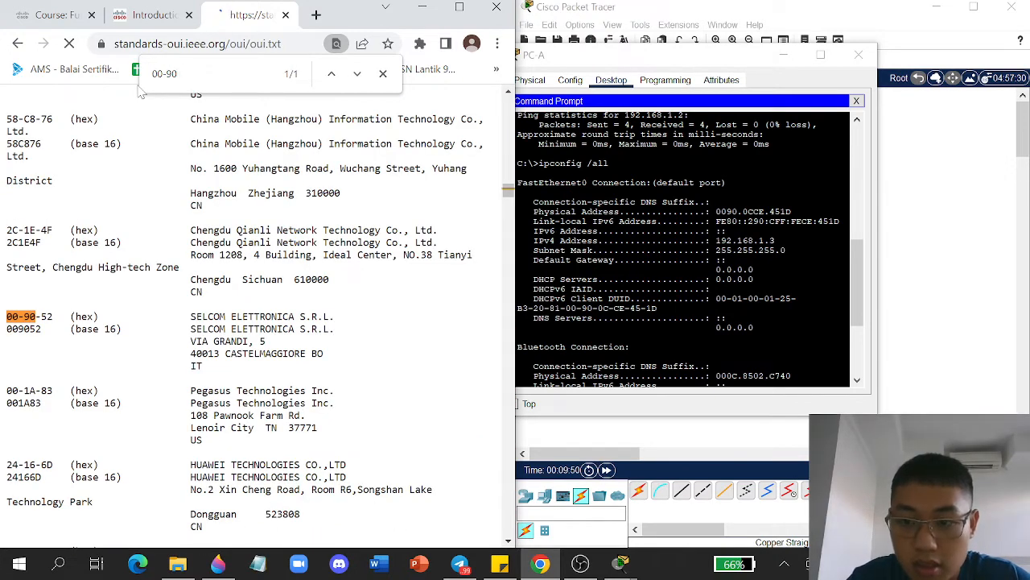
pyautogui.write('-0c')
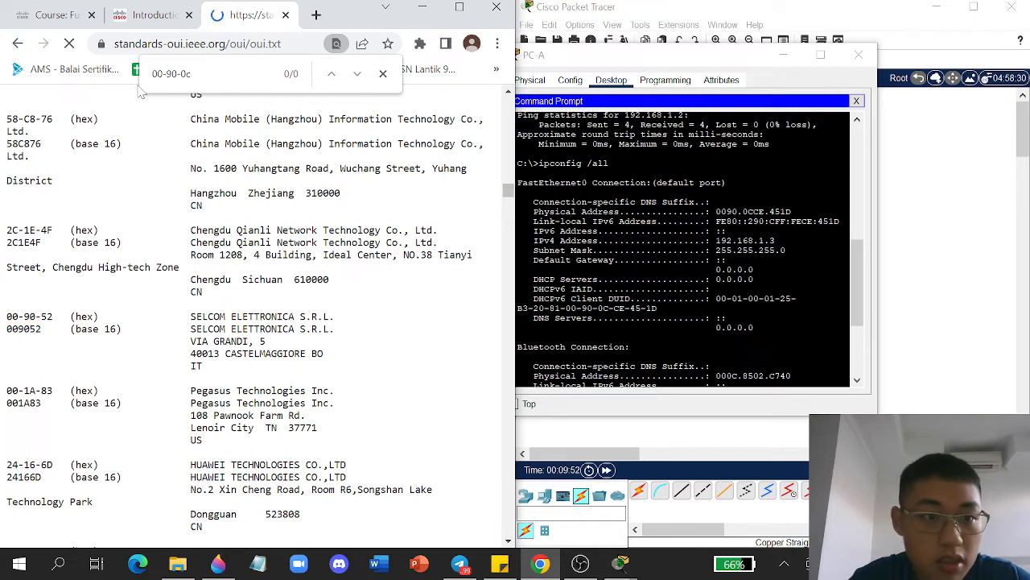
pyautogui.press('BackSpace')
pyautogui.press('capslock')
pyautogui.write('C')
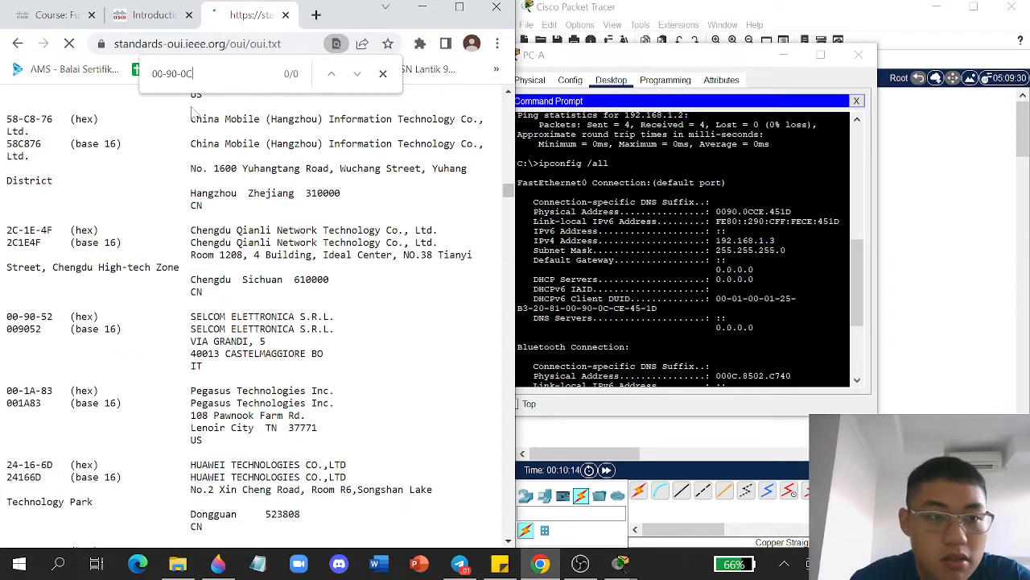
pyautogui.press('BackSpace')
pyautogui.write('C')
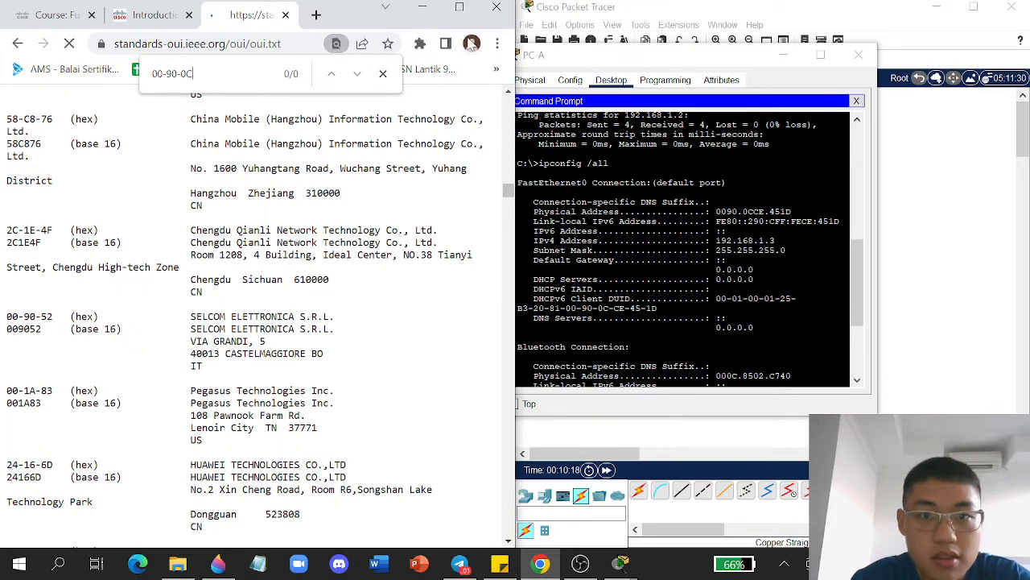
# Step: Close the text search, reload the OUI vendor list and return to its beginning
pyautogui.doubleClick(465, 12)
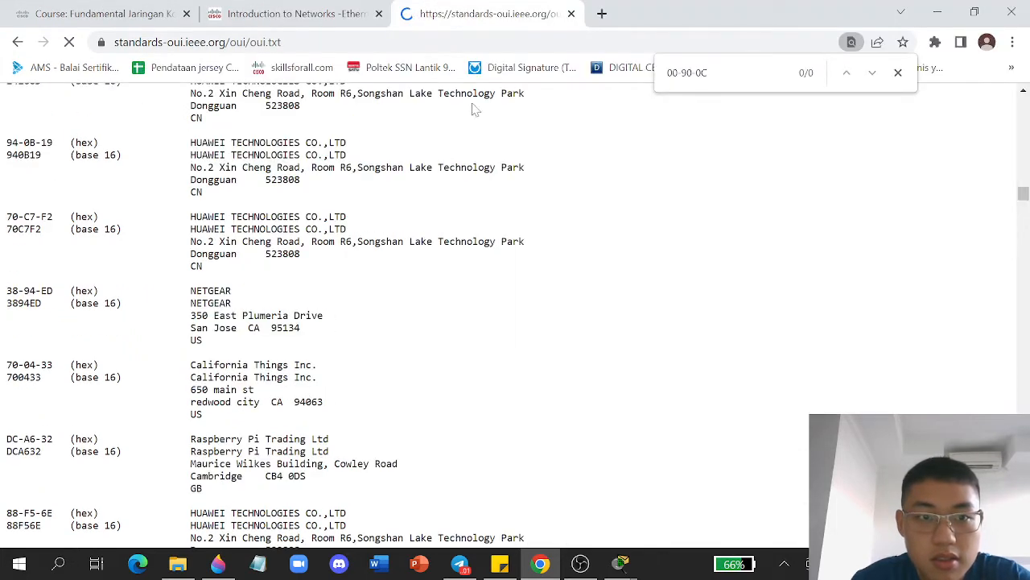
pyautogui.click(974, 12)
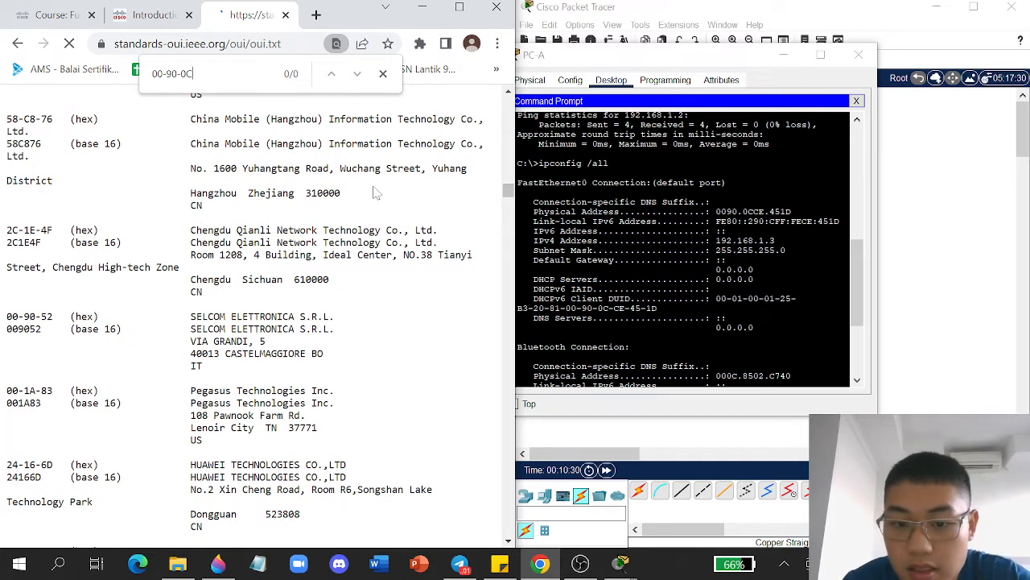
pyautogui.click(383, 75)
pyautogui.click(216, 45)
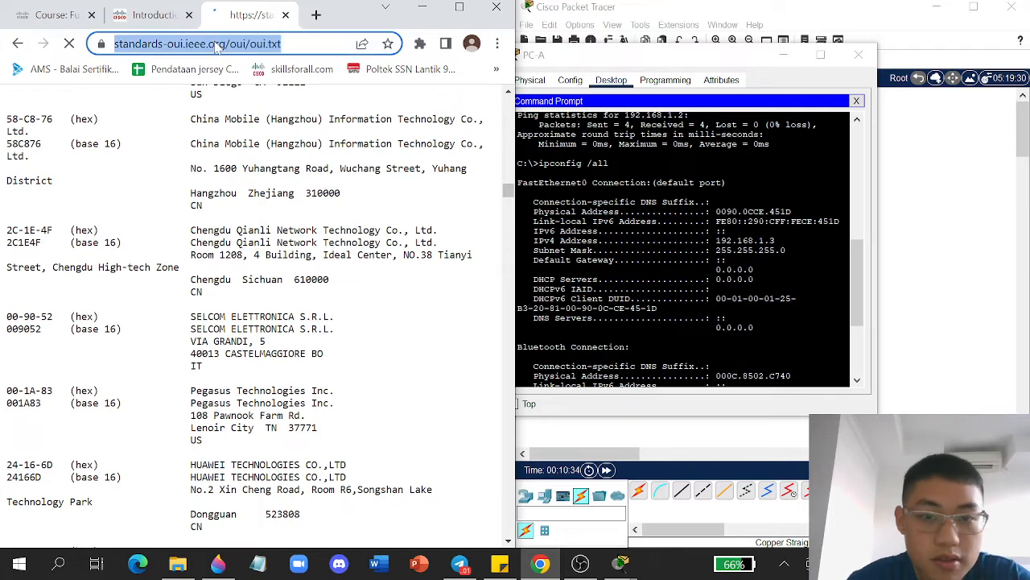
pyautogui.press('Return')
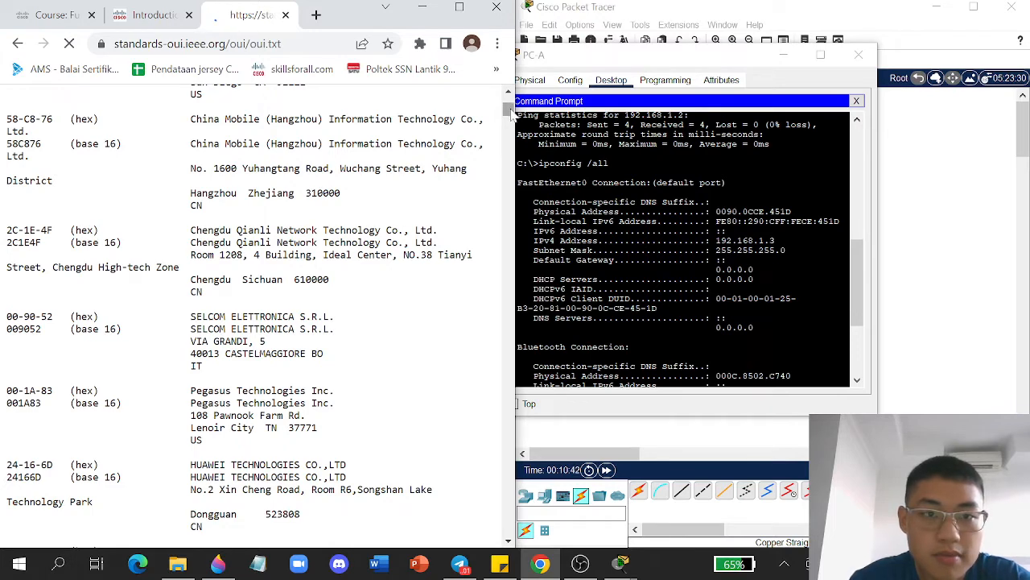
pyautogui.moveTo(511, 110); pyautogui.dragTo(510, 83)
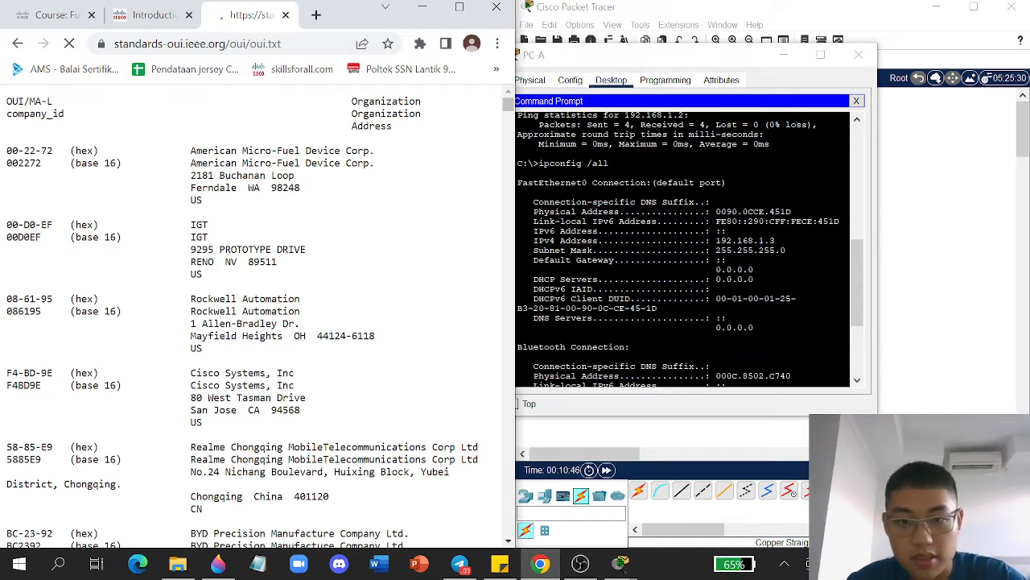
# Step: Search the reloaded OUI list again for 00-90-0C and highlight the vendor name in the matching entry
pyautogui.hotkey('ctrl', 'f')
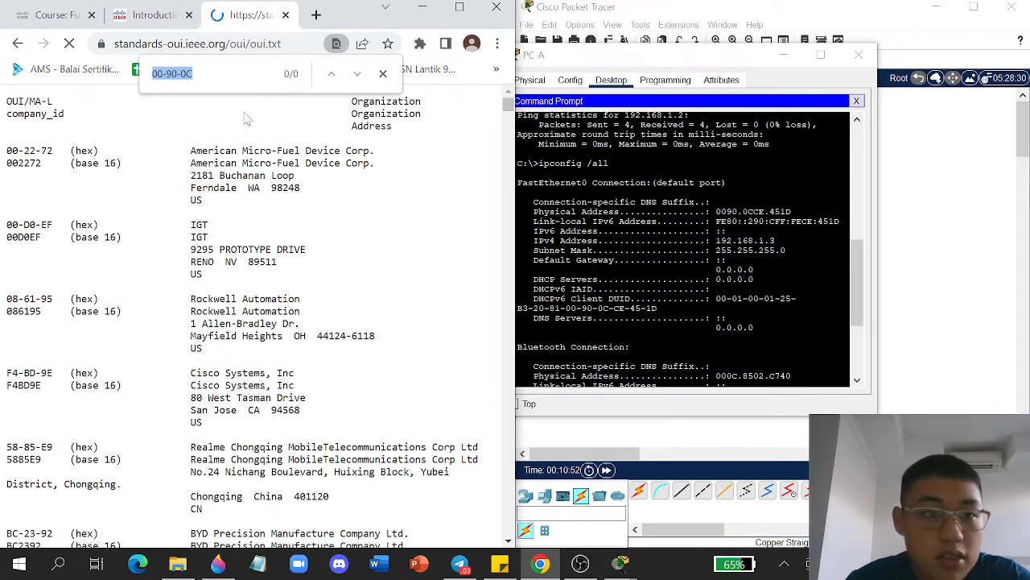
pyautogui.click(241, 74)
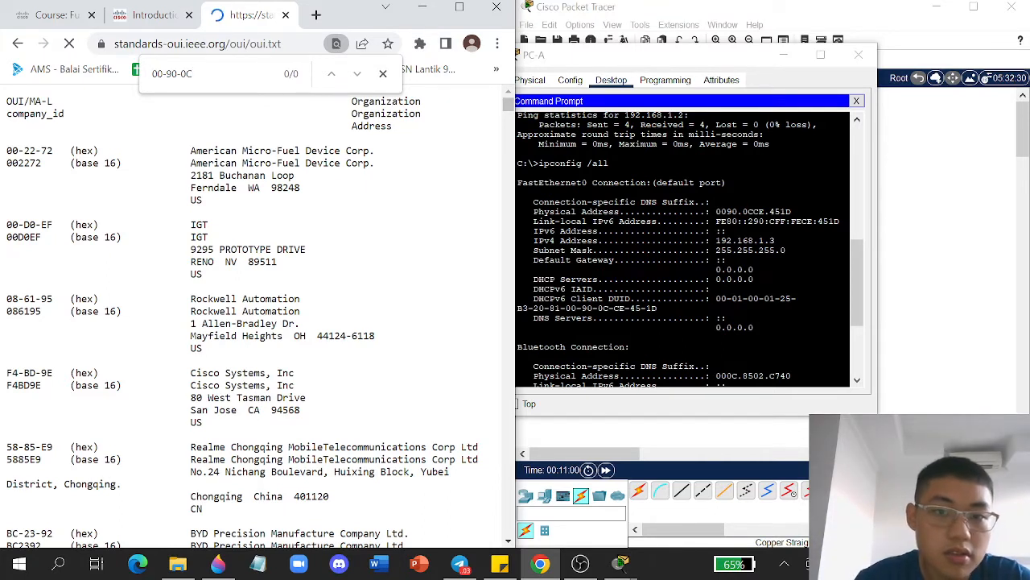
pyautogui.press('Return')
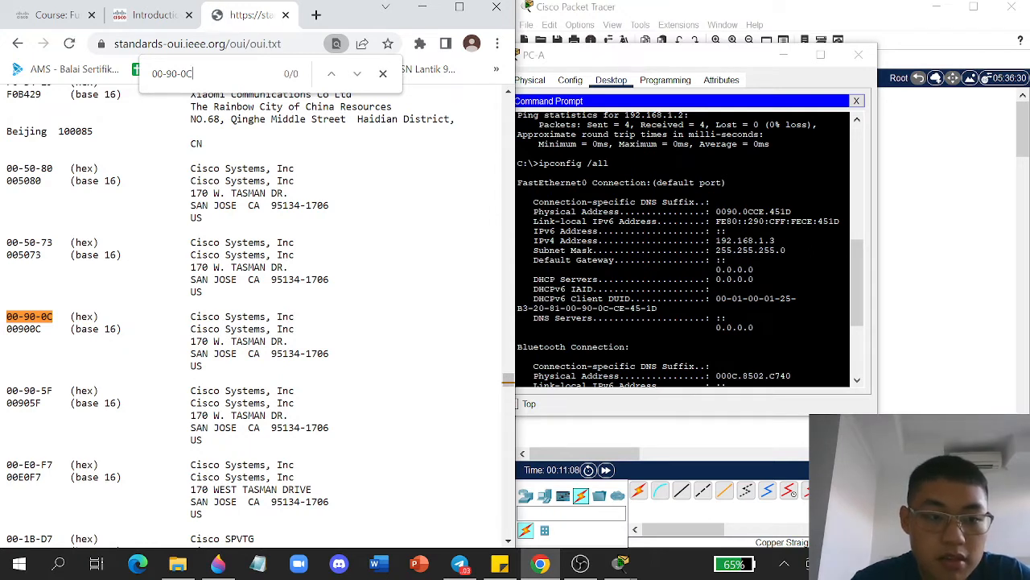
pyautogui.moveTo(191, 317); pyautogui.dragTo(264, 316)
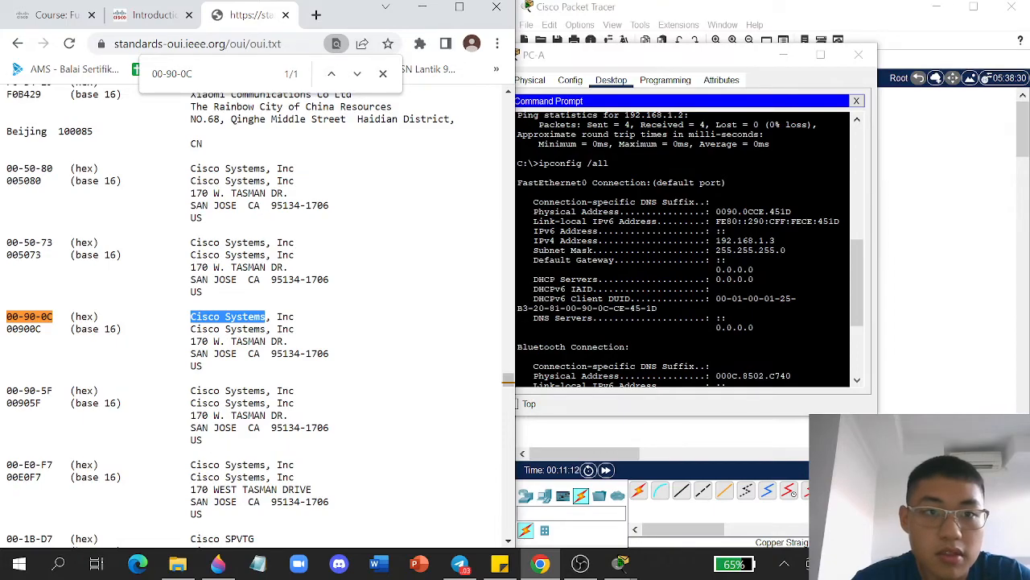
# Step: Return to the lab sheet and review Part 2 Step 2 with its questions about the MAC address for VLAN 1 on S1
pyautogui.click(16, 45)
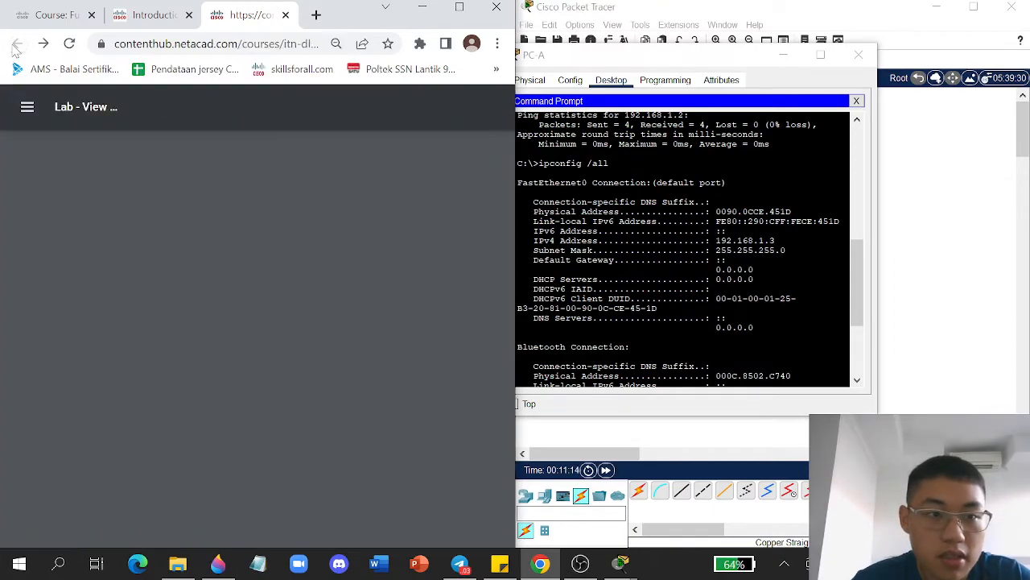
pyautogui.scroll(-8, 255, 335)
pyautogui.scroll(-13, 242, 330)
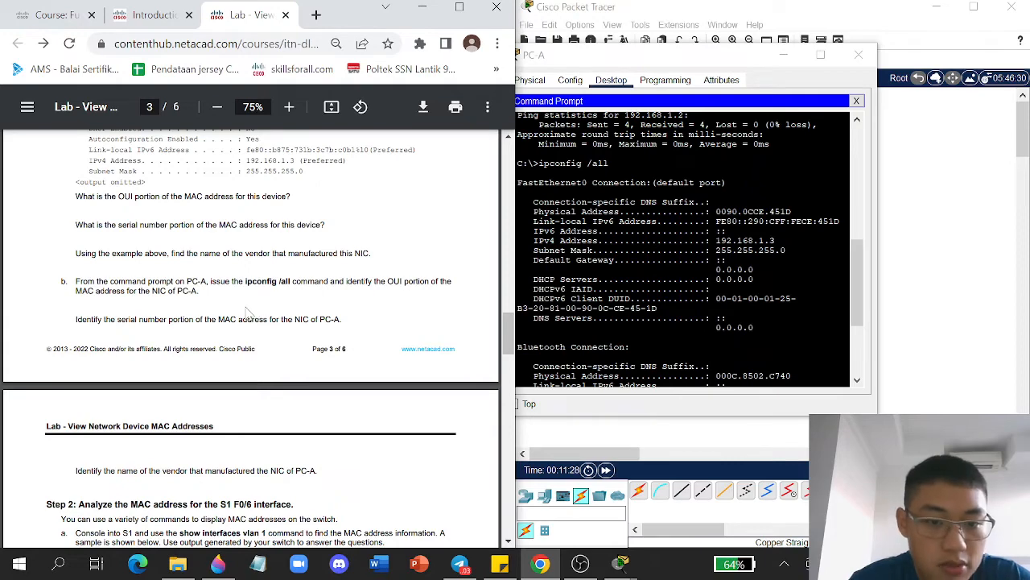
pyautogui.scroll(-2, 248, 311)
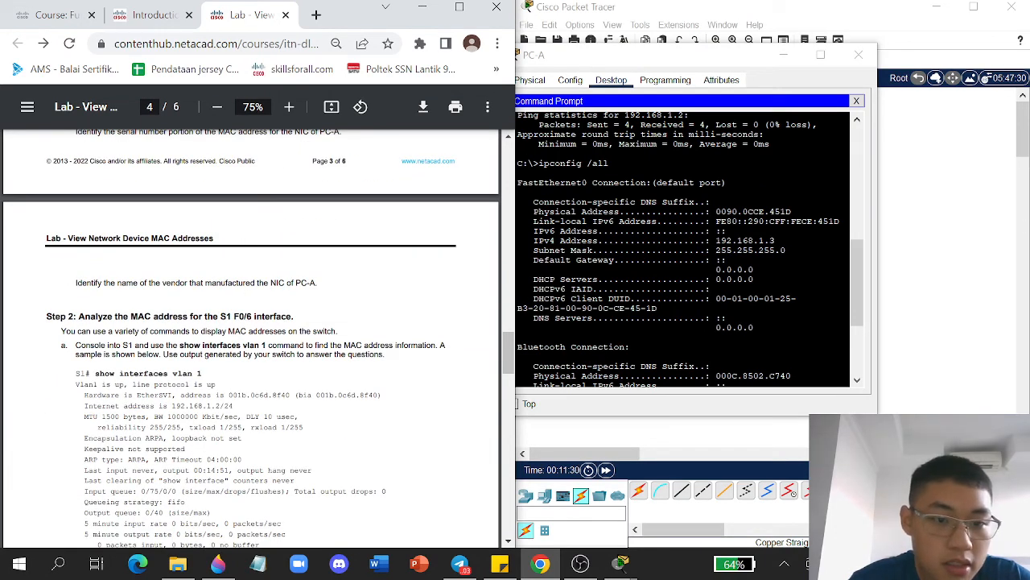
pyautogui.scroll(-3, 249, 334)
pyautogui.scroll(3, 249, 334)
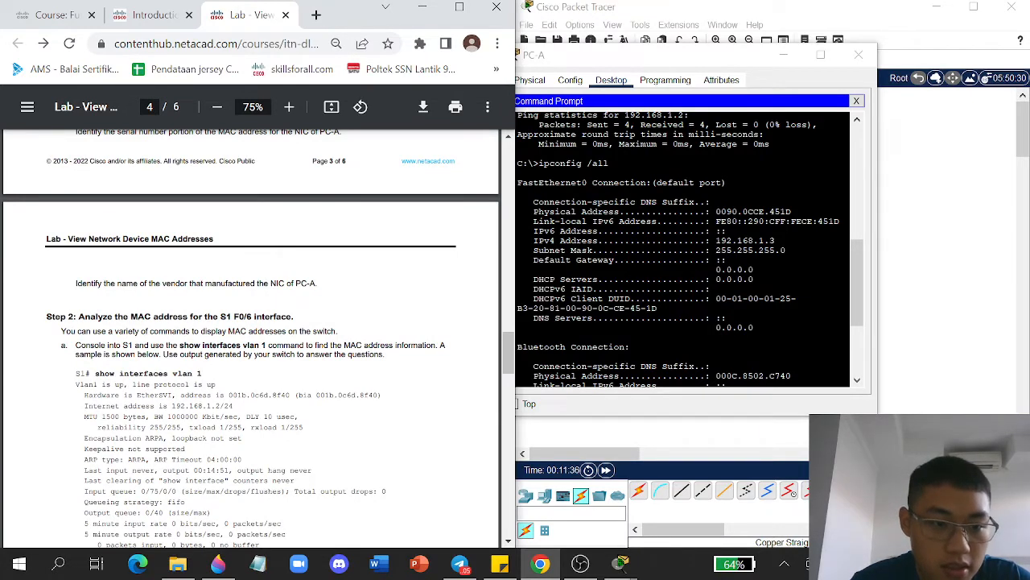
pyautogui.scroll(-2, 250, 334)
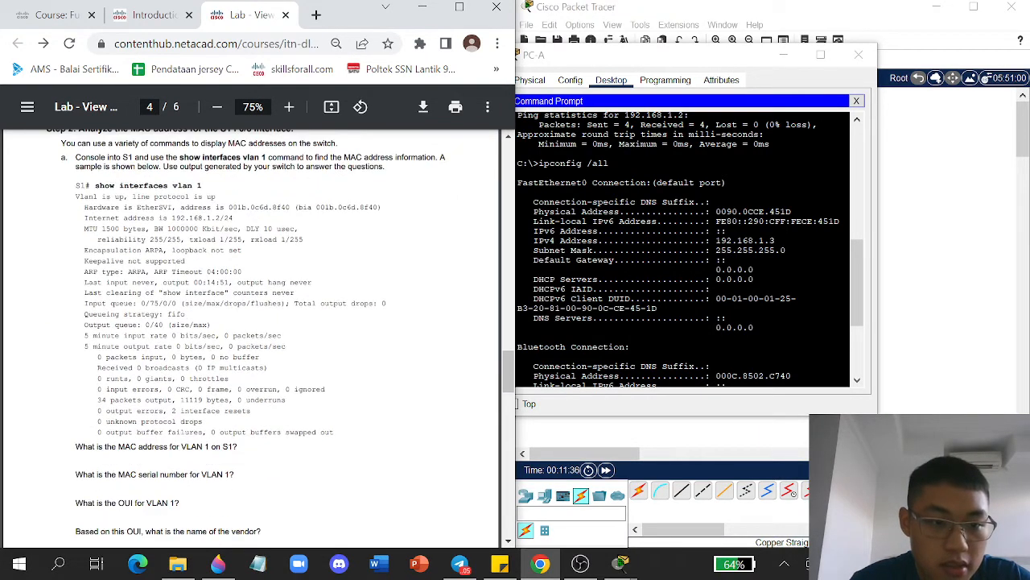
# Step: Close PC-A's command prompt and open a terminal session to S1 with 9600 bits per second, 8 data bits, no parity and 1 stop bit
pyautogui.click(856, 101)
pyautogui.click(669, 143)
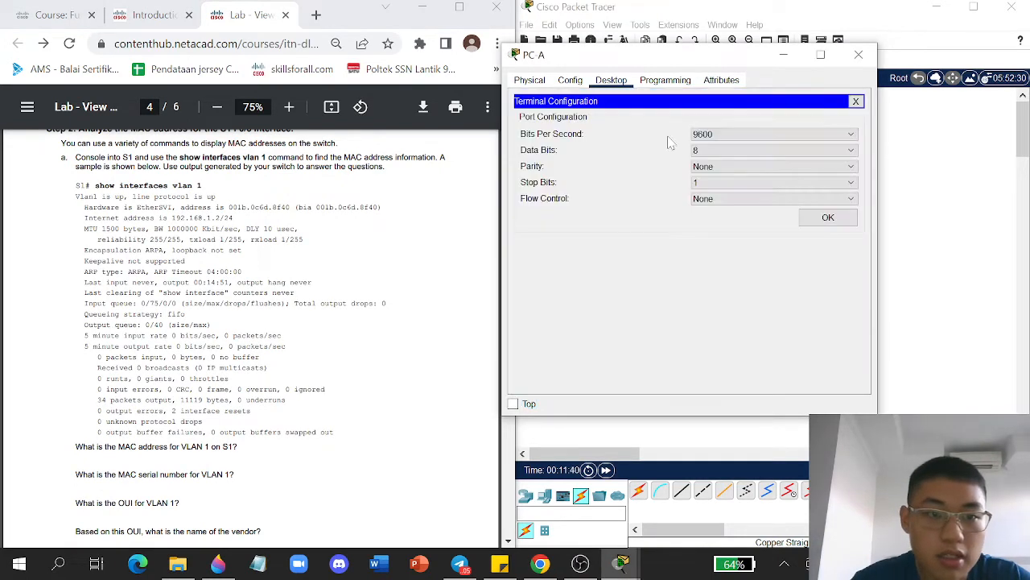
pyautogui.click(826, 219)
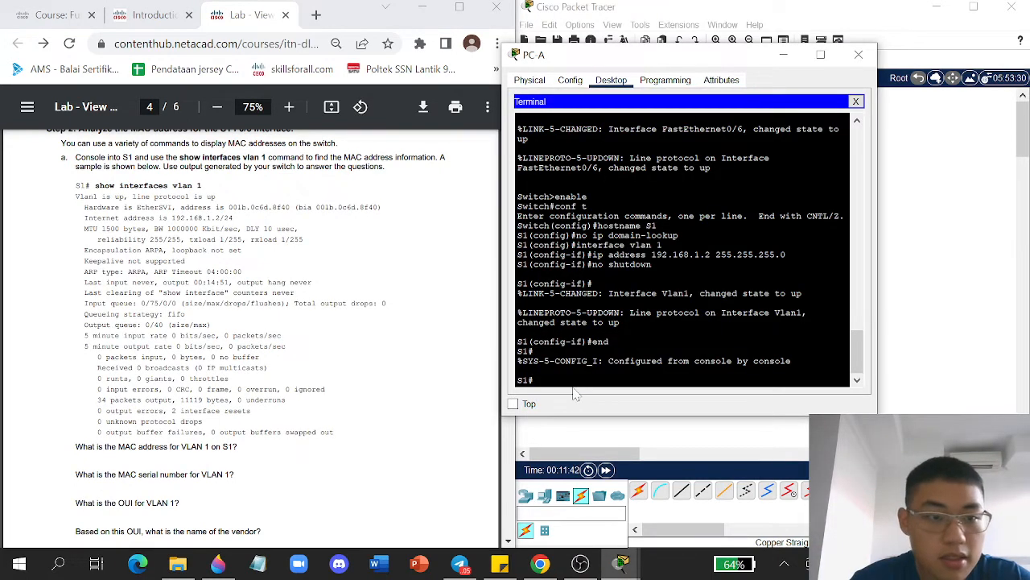
# Step: Run sh int vlan 1 on S1 and bring the hardware address line of the output into view
pyautogui.write('SHOW')
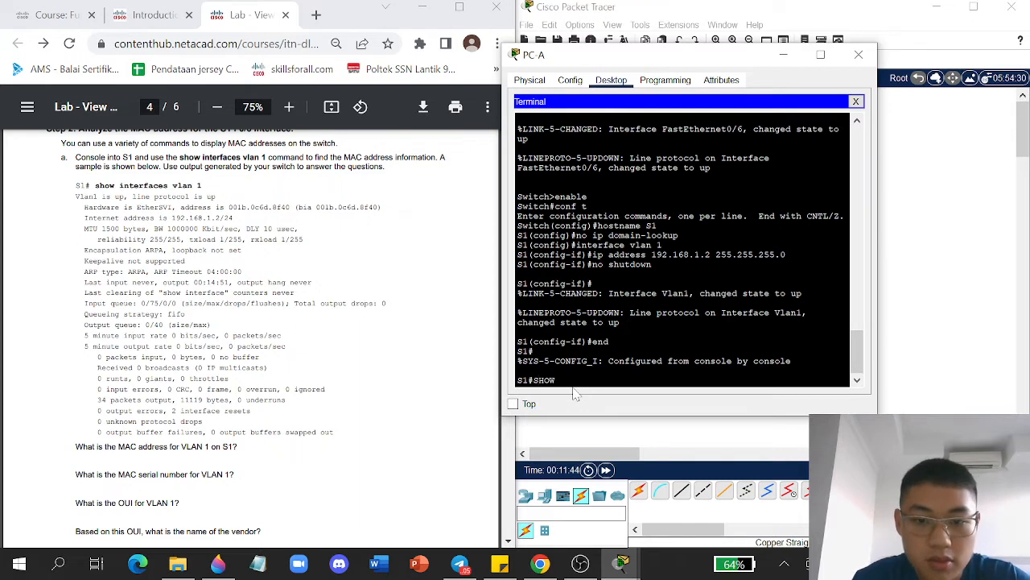
pyautogui.press('BackSpace')
pyautogui.press('BackSpace')
pyautogui.press('BackSpace')
pyautogui.press('capslock')
pyautogui.press('BackSpace')
pyautogui.write('sh')
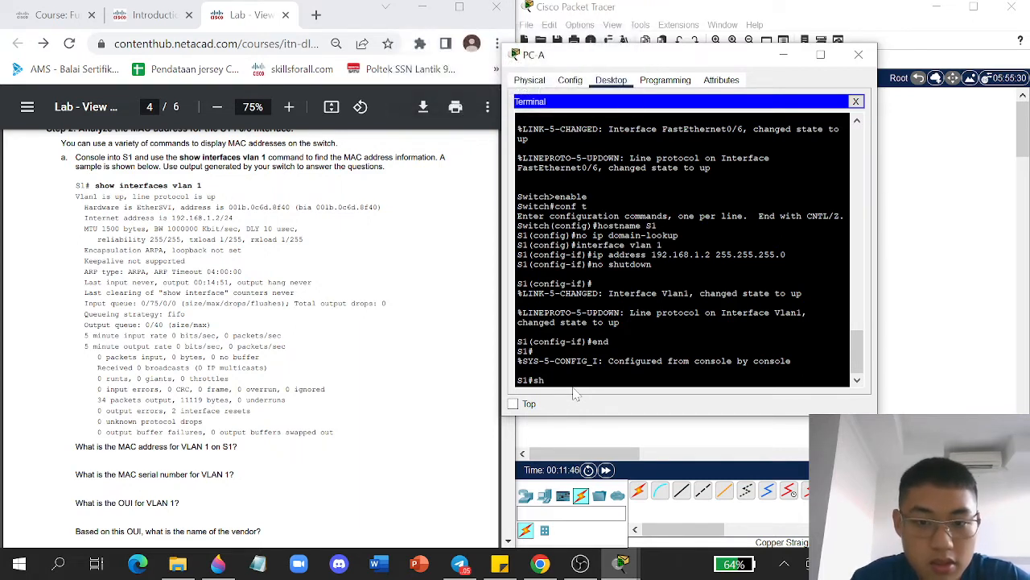
pyautogui.write(' int vlan 1')
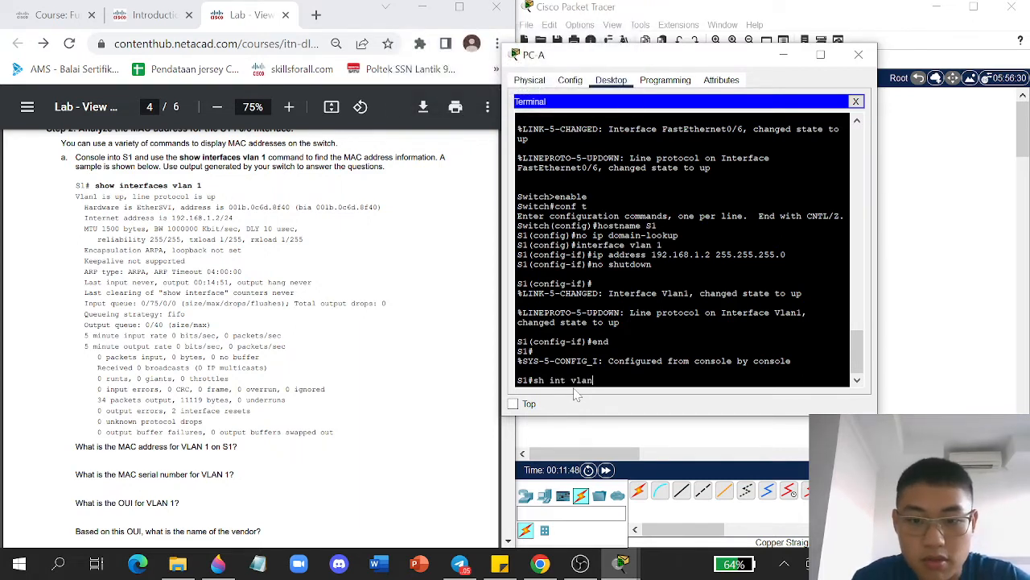
pyautogui.press('Return')
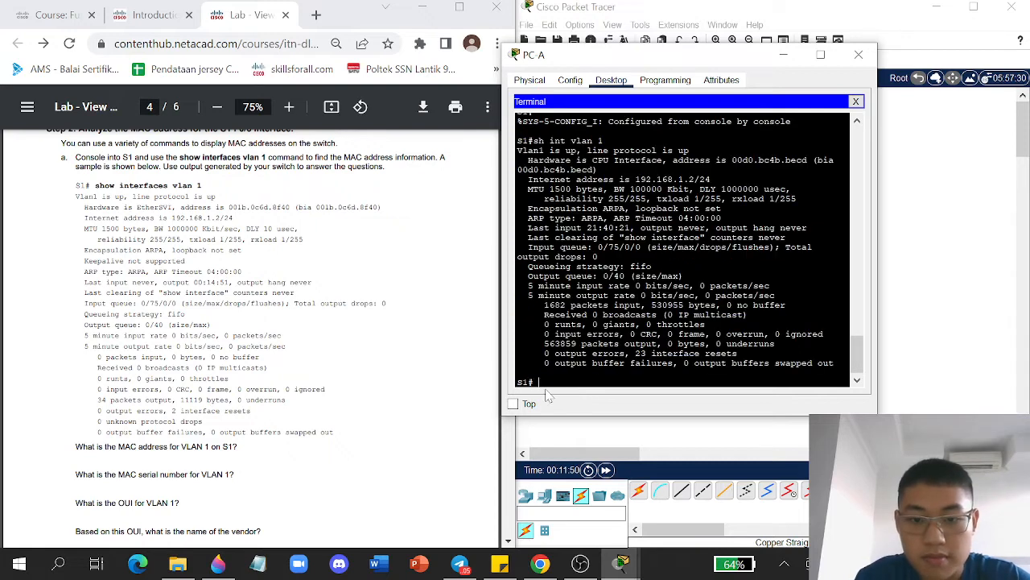
pyautogui.scroll(3, 555, 379)
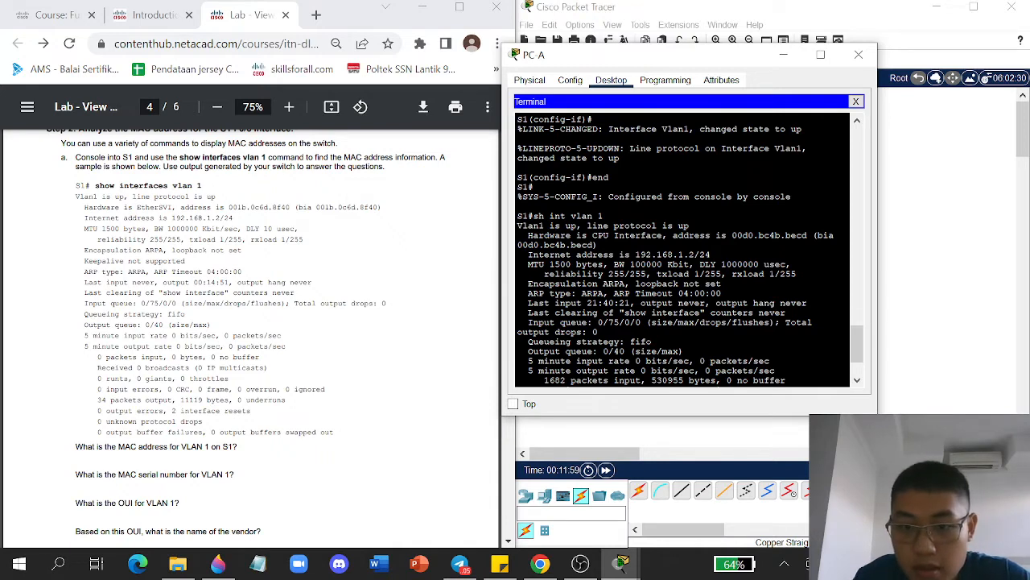
# Step: Highlight the full MAC address for VLAN 1 in S1's output, and its last six hex digits for the lab's serial number question
pyautogui.moveTo(727, 235); pyautogui.dragTo(809, 235)
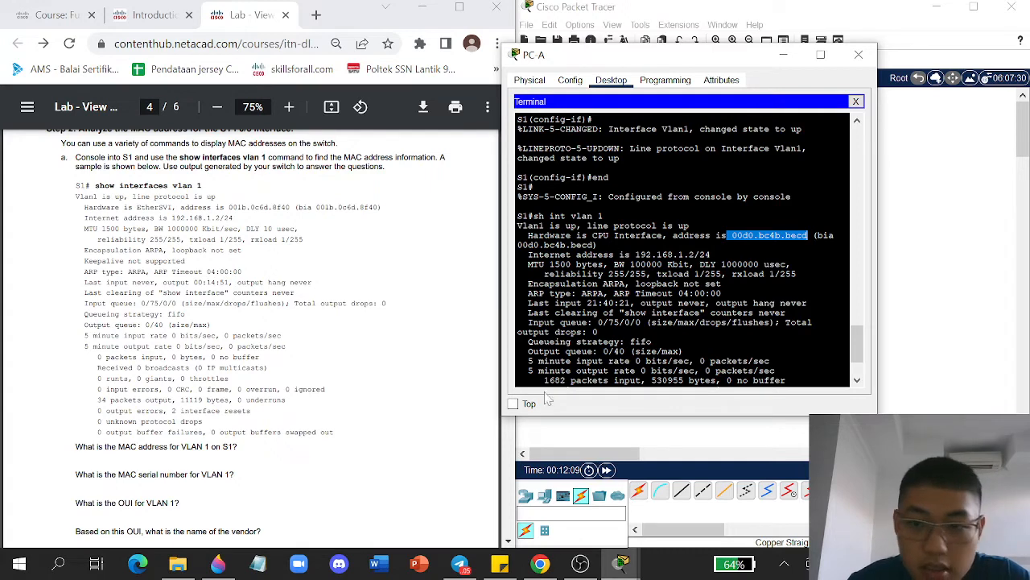
pyautogui.click(721, 264)
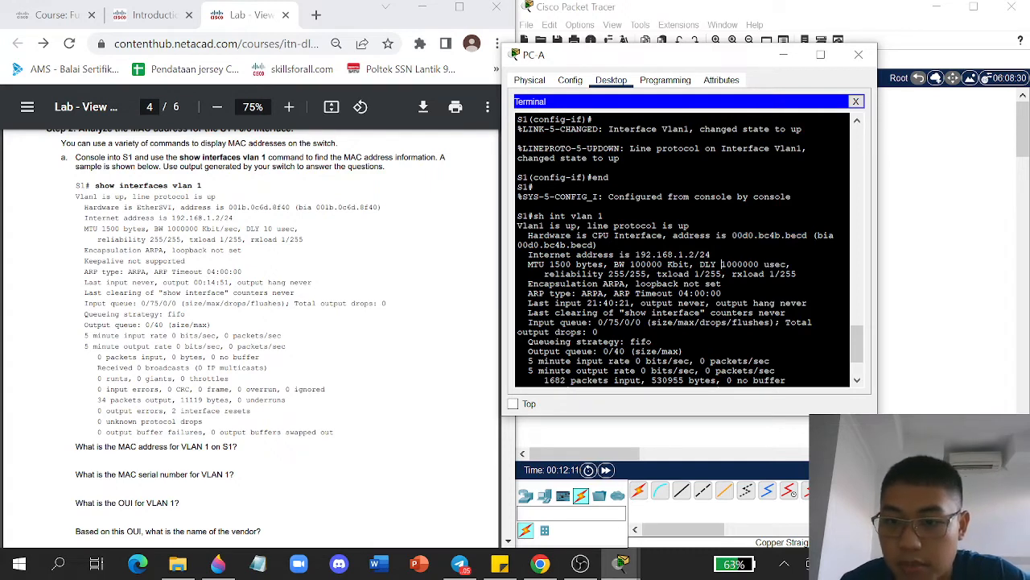
pyautogui.moveTo(770, 236); pyautogui.dragTo(809, 235)
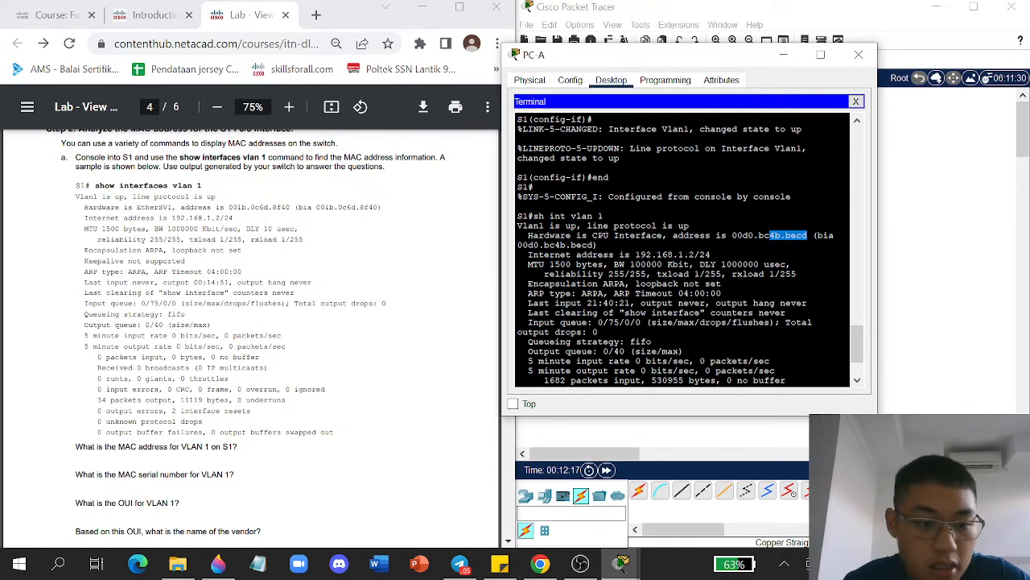
pyautogui.click(153, 517)
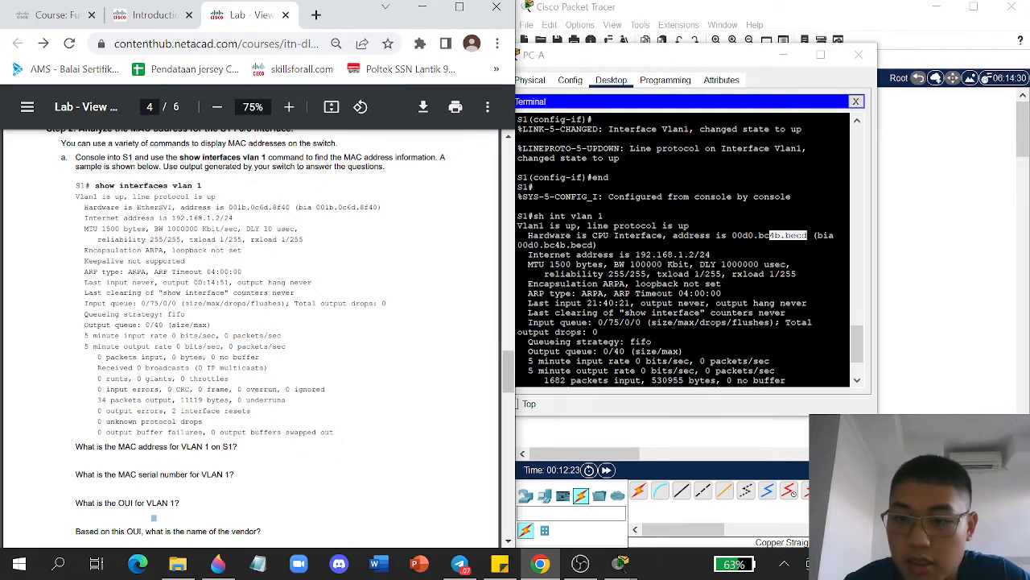
# Step: Highlight the first six hex digits of the VLAN 1 hardware address as the OUI and check the related lab questions
pyautogui.moveTo(732, 235); pyautogui.dragTo(771, 235)
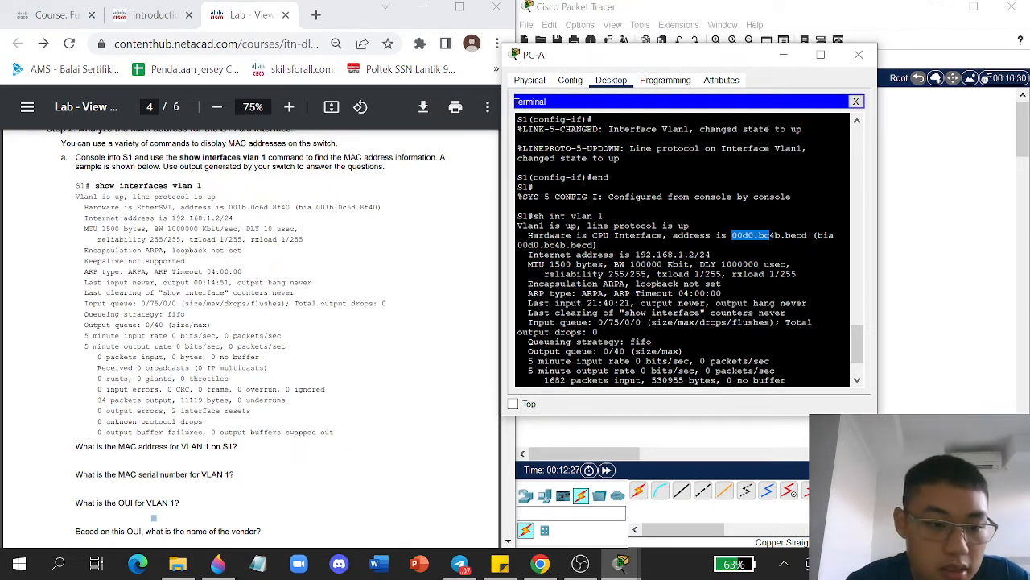
pyautogui.click(143, 490)
pyautogui.scroll(-6, 249, 338)
pyautogui.scroll(4, 249, 338)
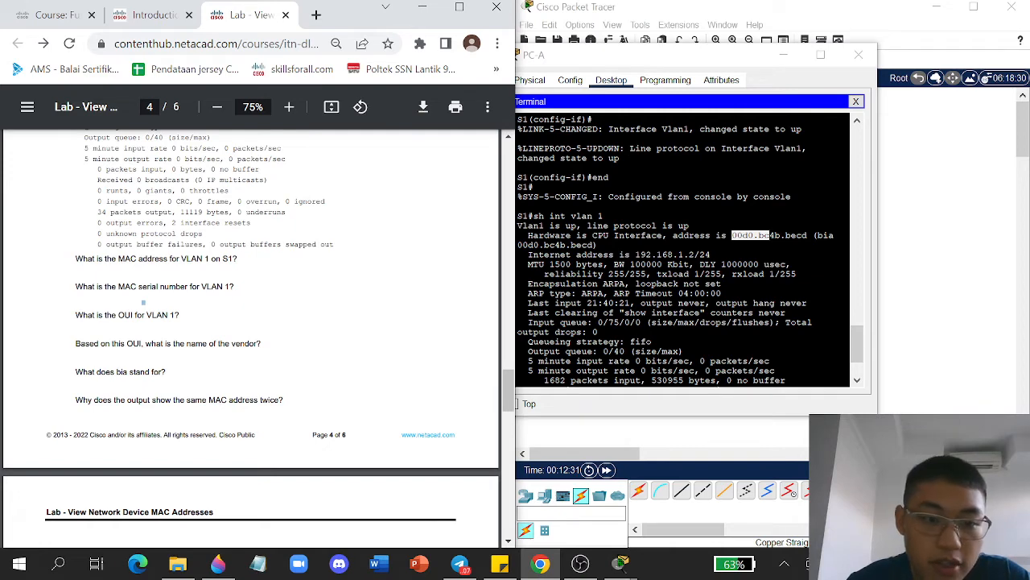
pyautogui.click(711, 235)
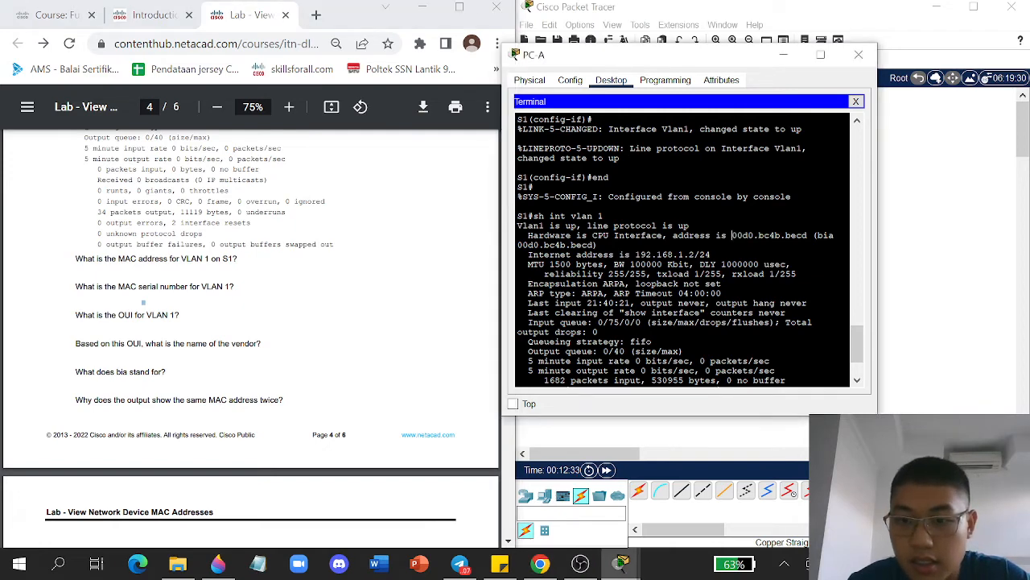
pyautogui.moveTo(731, 235); pyautogui.dragTo(771, 236)
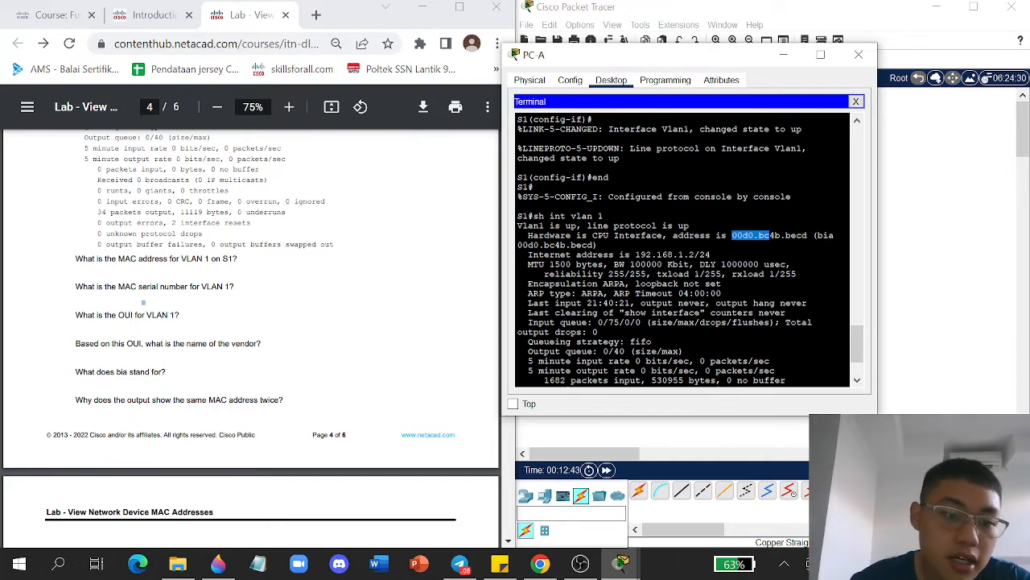
# Step: Open the IEEE OUI list linked in Part 2 Step 1, search it for 00-d0-bc and highlight the vendor name in the matching entry
pyautogui.click(322, 301)
pyautogui.scroll(12, 322, 302)
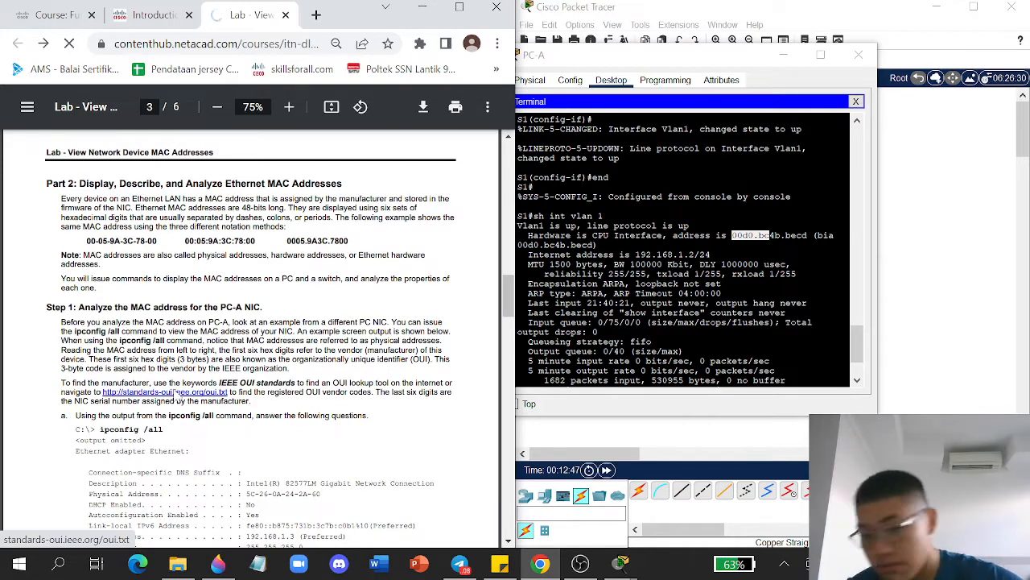
pyautogui.click(177, 392)
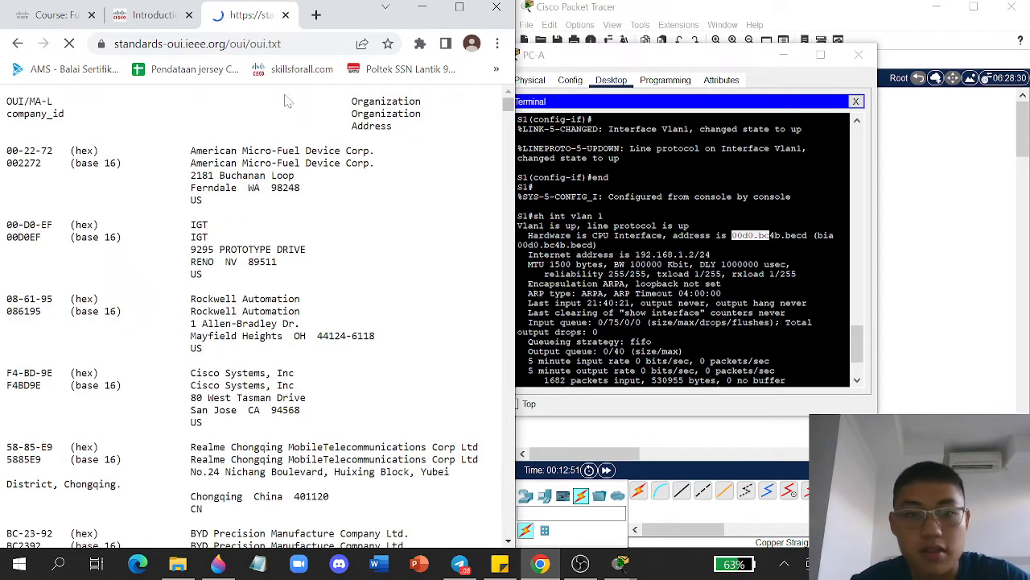
pyautogui.hotkey('ctrl', 'f')
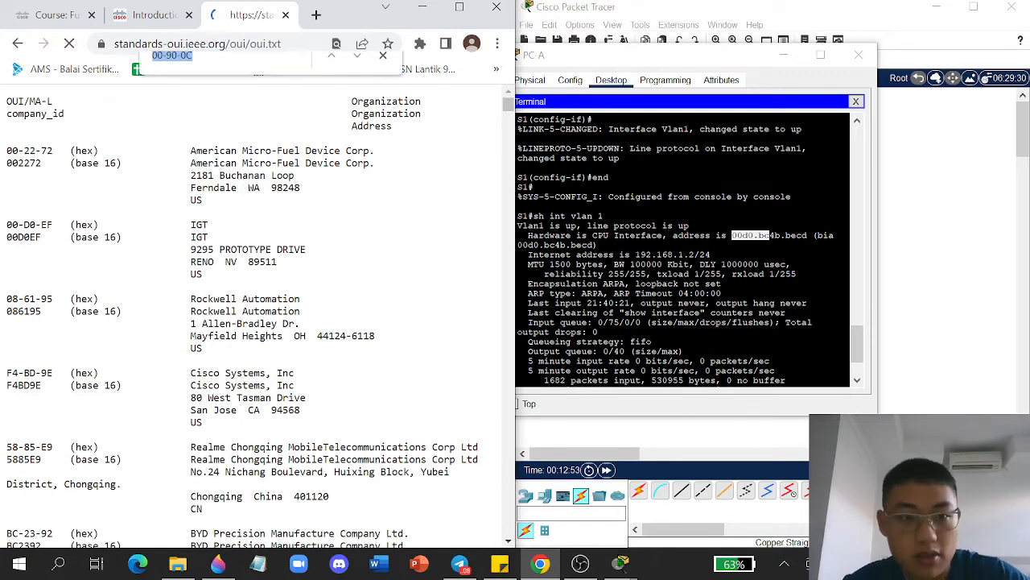
pyautogui.write('00')
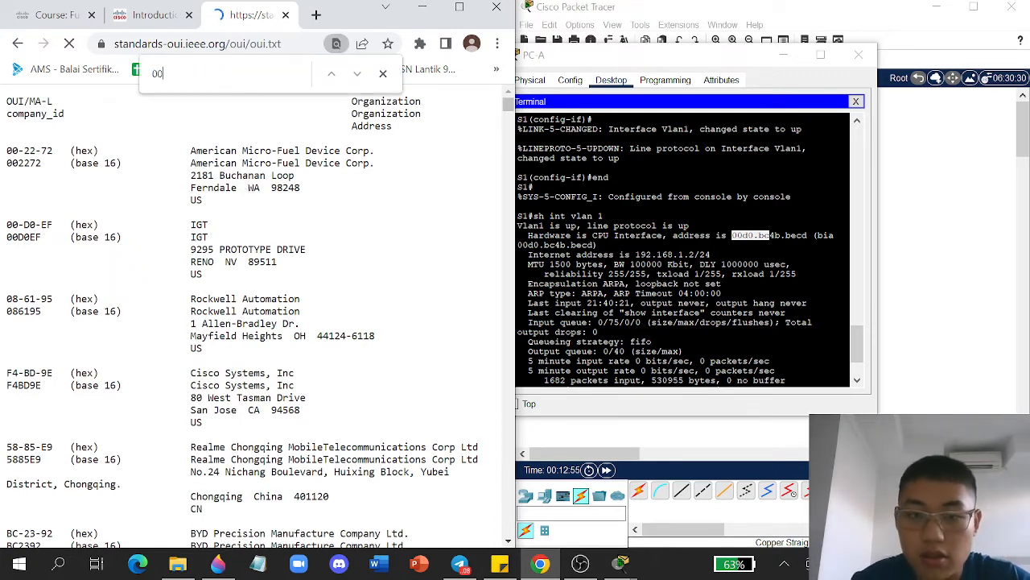
pyautogui.write('-')
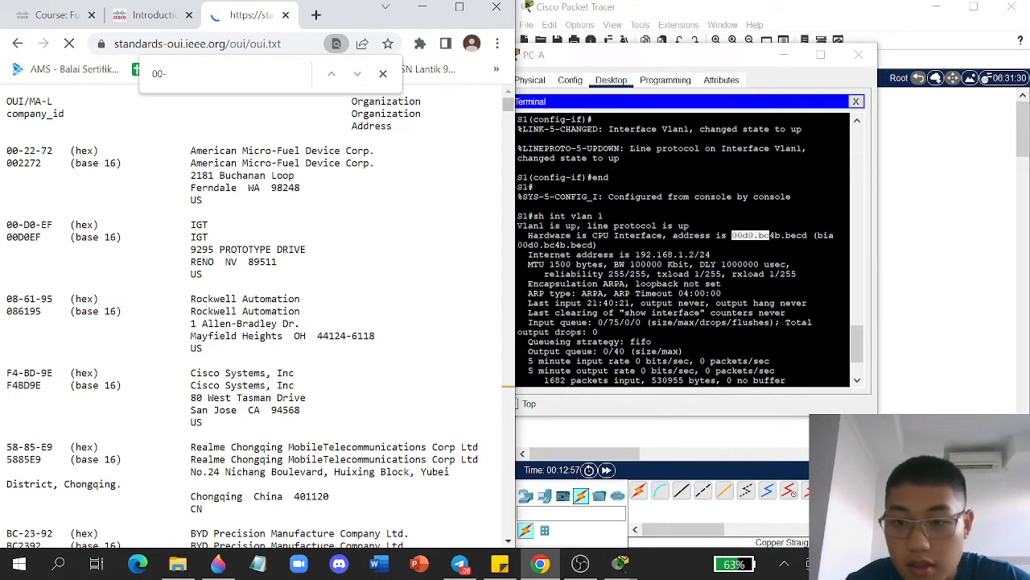
pyautogui.write('d0')
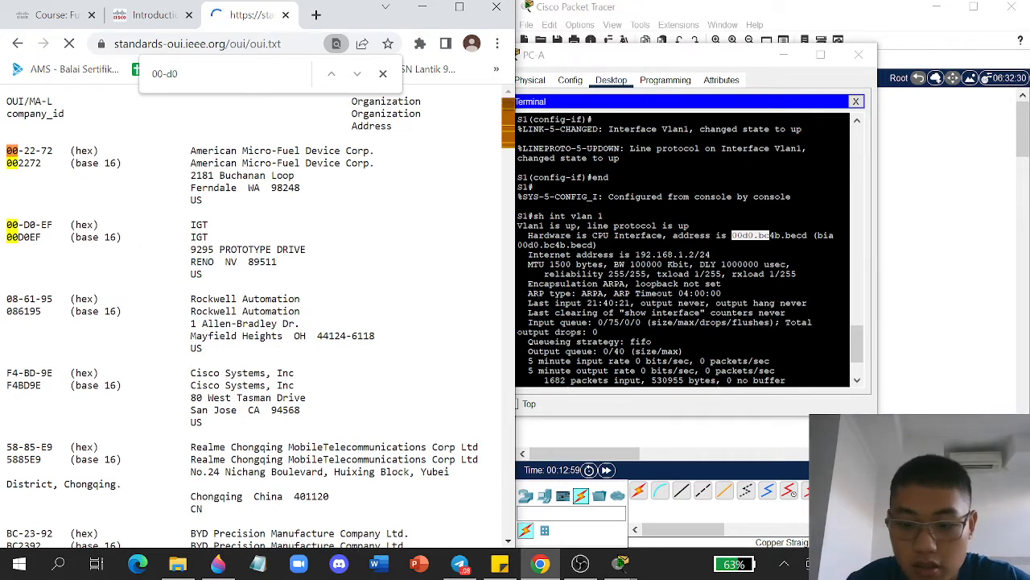
pyautogui.write('-bc')
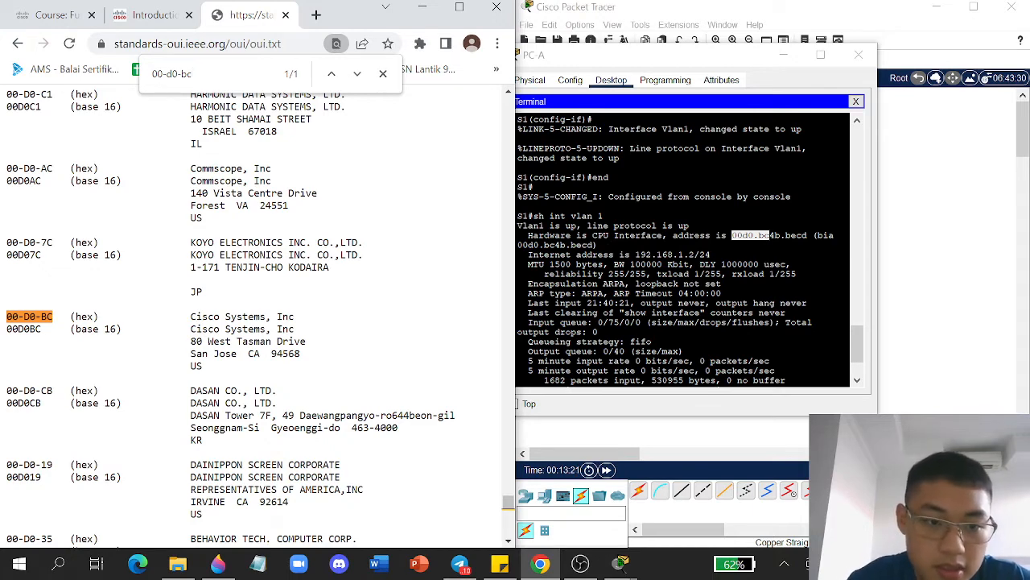
pyautogui.moveTo(190, 316); pyautogui.dragTo(261, 316)
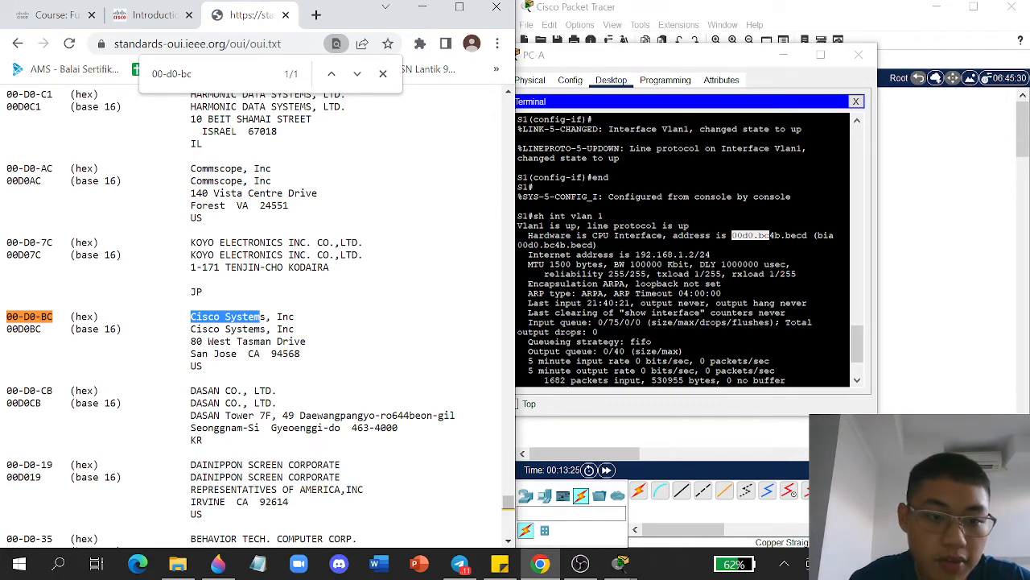
# Step: Return to the lab sheet's questions about bia and highlight the bia address in S1's VLAN 1 output
pyautogui.click(18, 43)
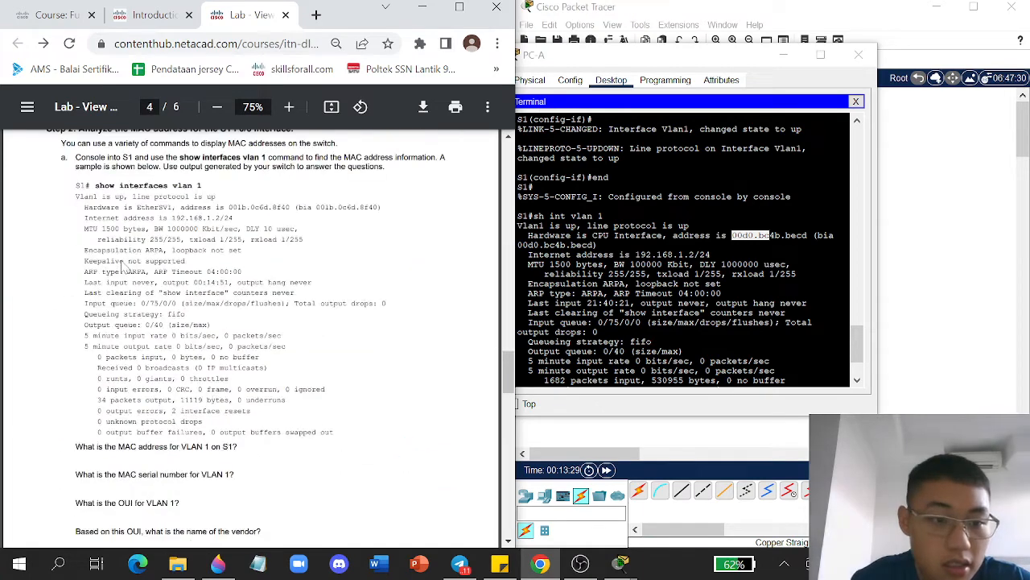
pyautogui.scroll(-3, 122, 268)
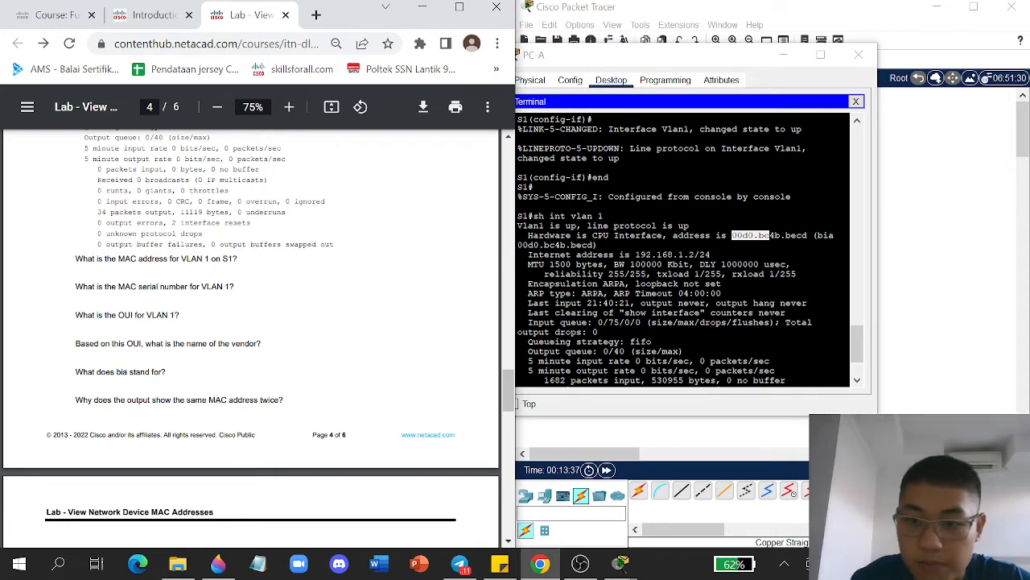
pyautogui.moveTo(816, 235); pyautogui.dragTo(596, 245)
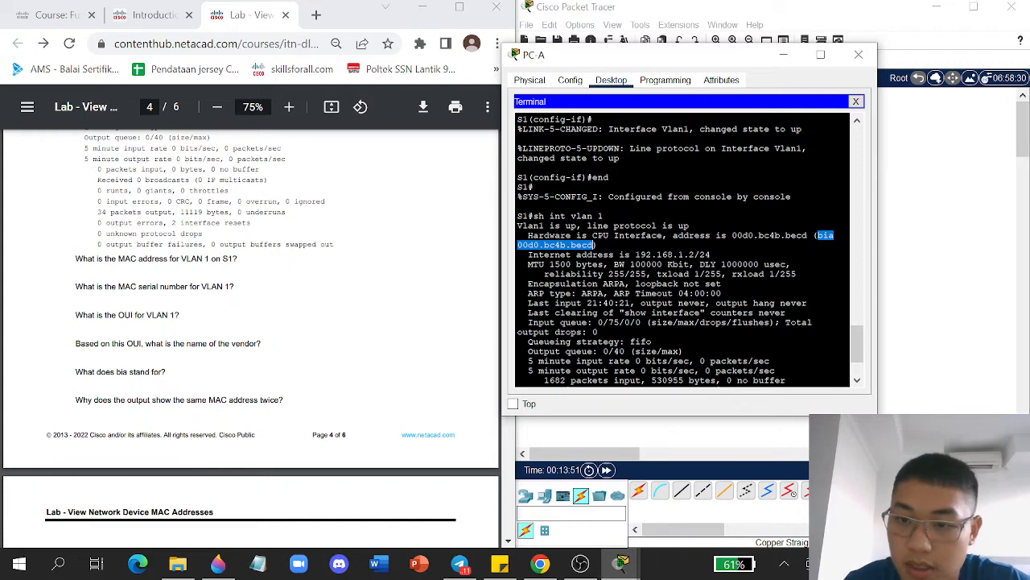
pyautogui.click(816, 235)
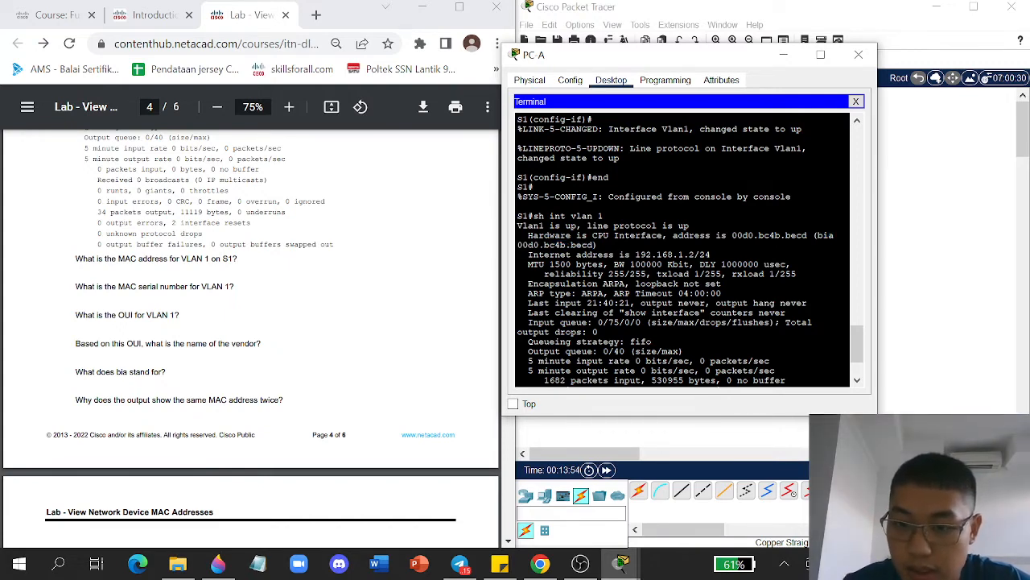
pyautogui.moveTo(732, 235); pyautogui.dragTo(596, 244)
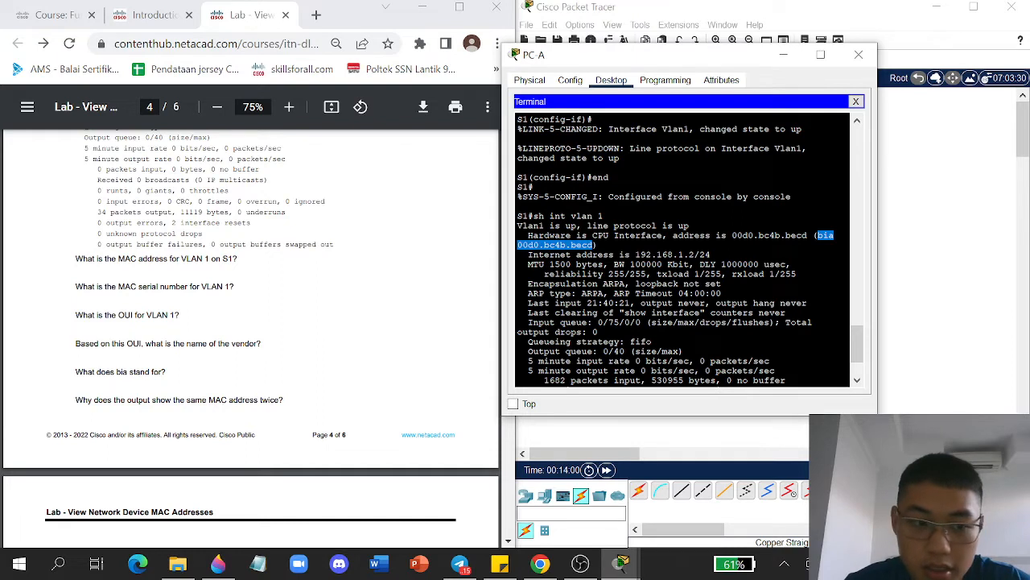
pyautogui.click(595, 245)
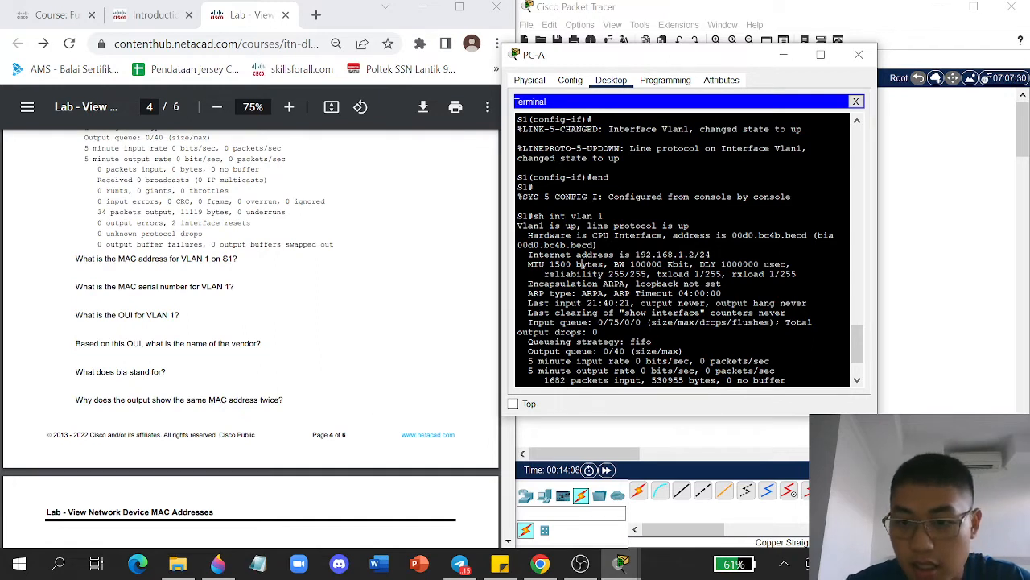
# Step: Compare the hardware address with the bia address by highlighting both in S1's VLAN 1 output
pyautogui.moveTo(732, 235); pyautogui.dragTo(594, 244)
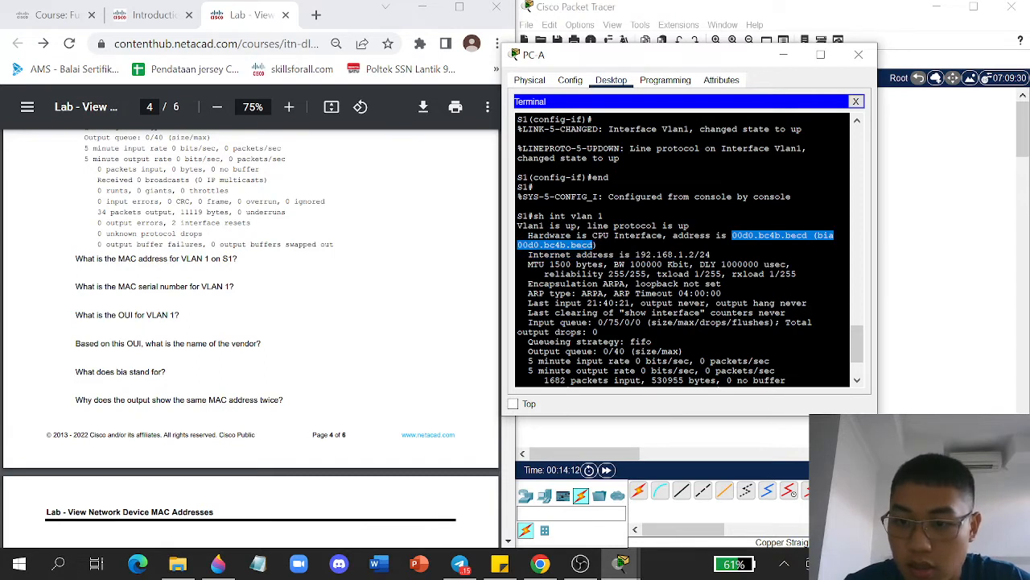
pyautogui.click(732, 235)
pyautogui.moveTo(732, 235); pyautogui.dragTo(807, 235)
pyautogui.click(599, 244)
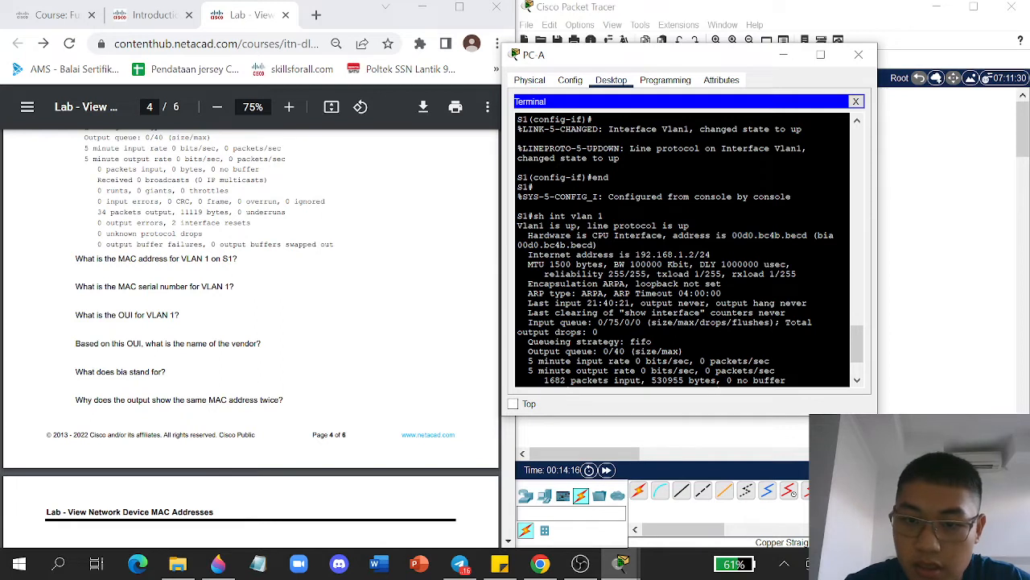
pyautogui.moveTo(732, 235); pyautogui.dragTo(594, 245)
pyautogui.click(825, 235)
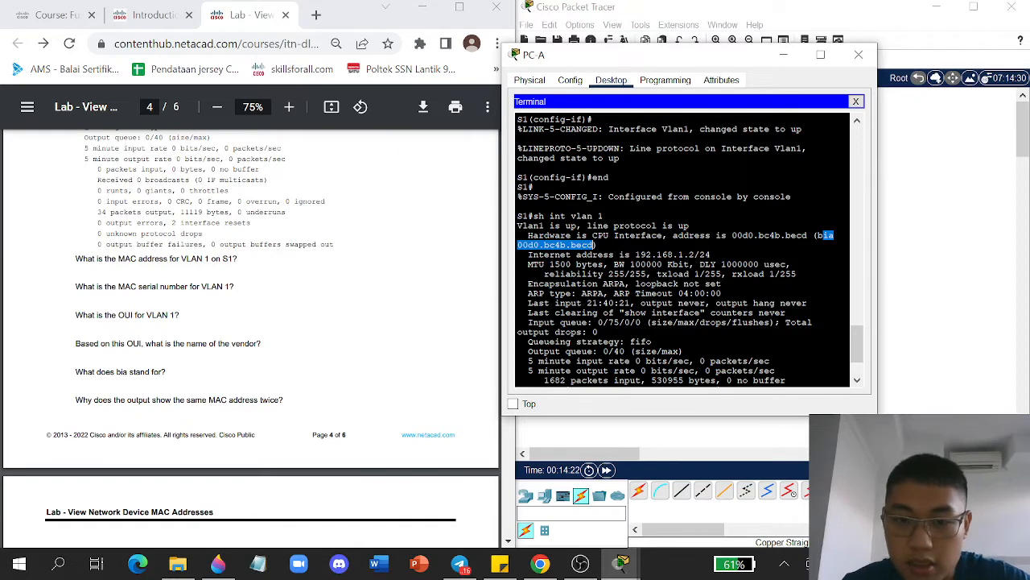
# Step: Go to part b of Step 2 in the lab sheet and run show arp on S1
pyautogui.click(322, 312)
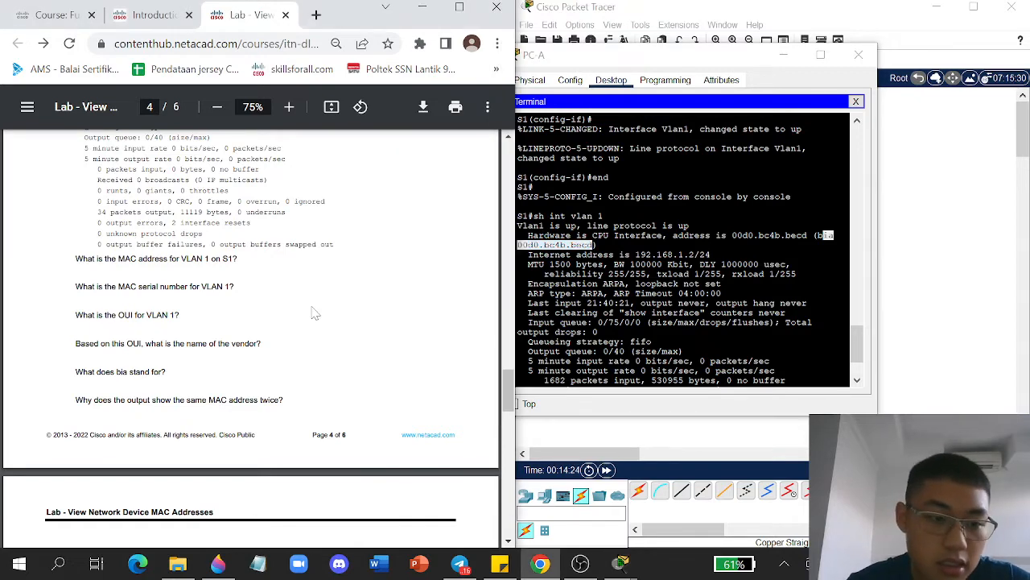
pyautogui.scroll(-3, 322, 313)
pyautogui.scroll(-3, 258, 338)
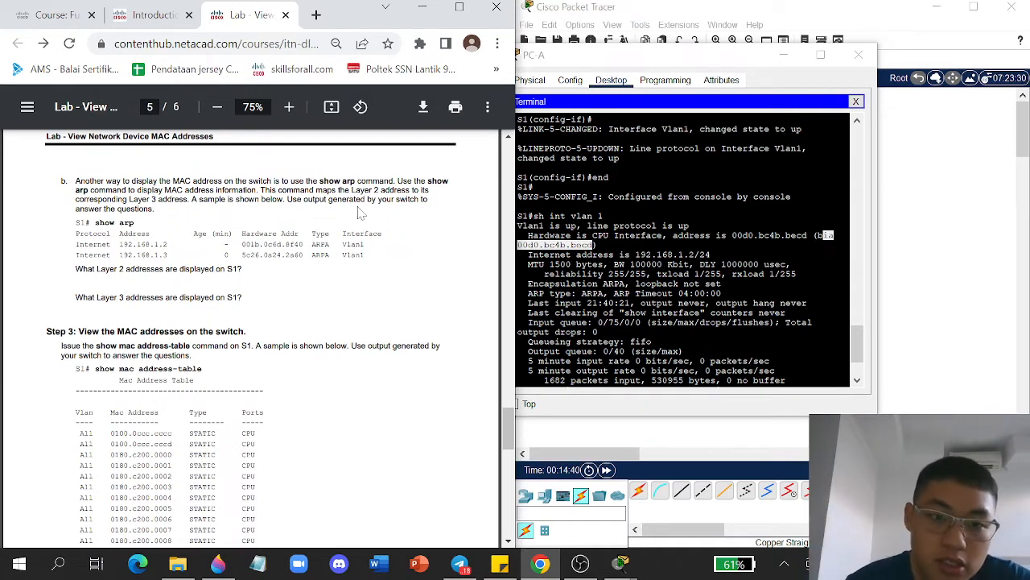
pyautogui.click(636, 249)
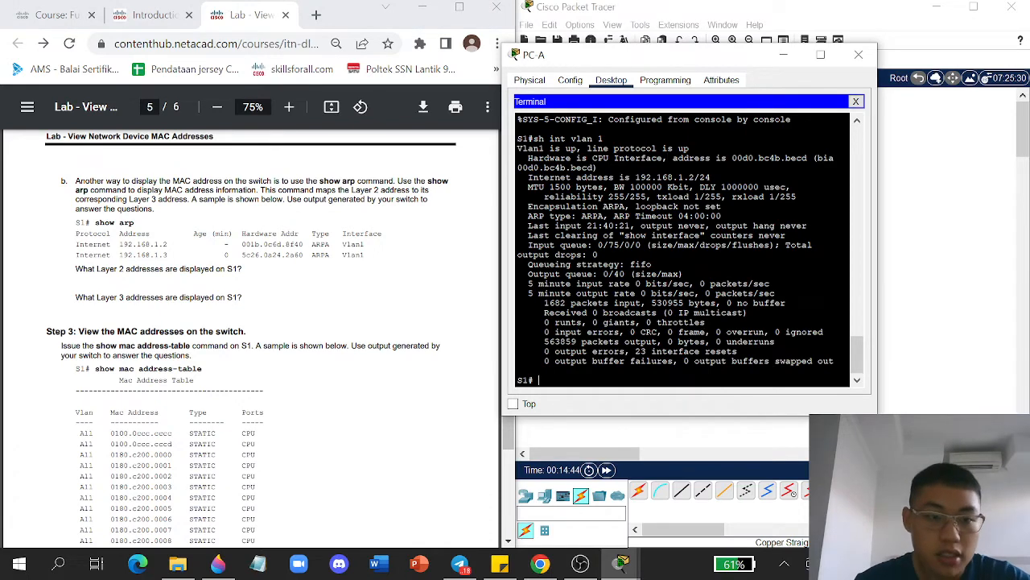
pyautogui.write('show arp')
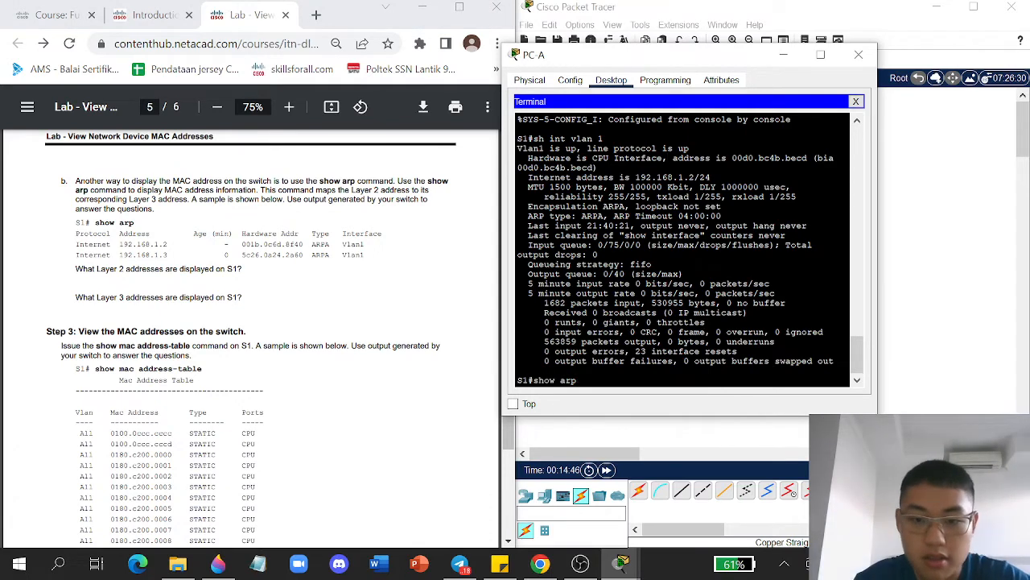
pyautogui.press('Return')
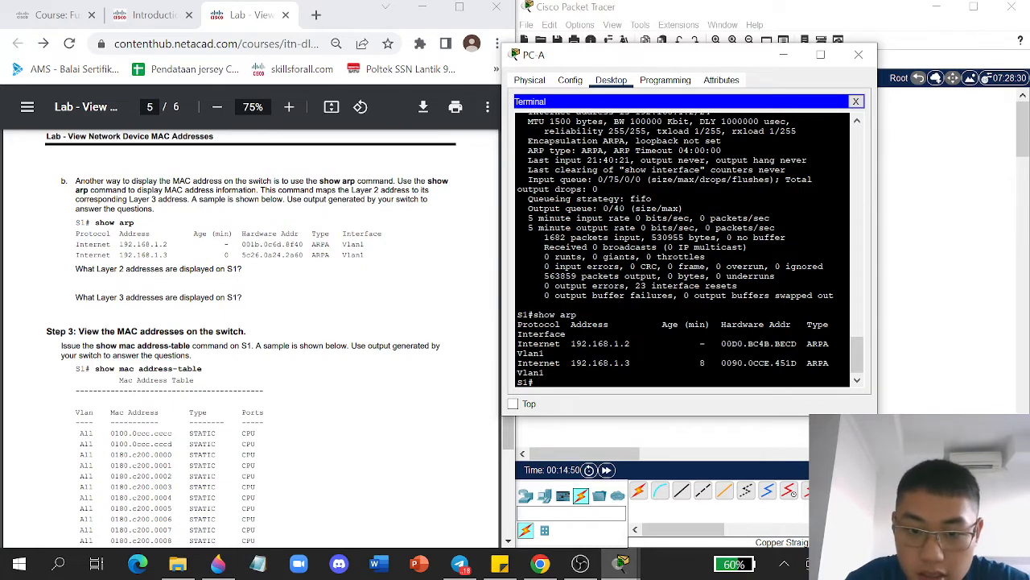
# Step: Highlight the ARP entries and their hardware addresses on S1 to answer the lab's question about Layer 2 addresses
pyautogui.moveTo(571, 344); pyautogui.dragTo(541, 373)
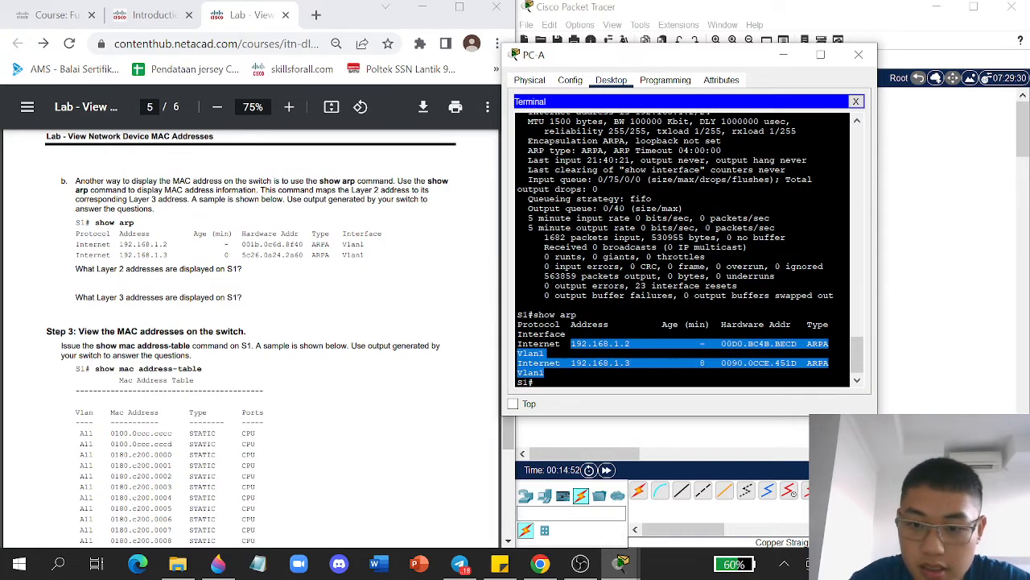
pyautogui.click(543, 373)
pyautogui.moveTo(727, 344); pyautogui.dragTo(791, 344)
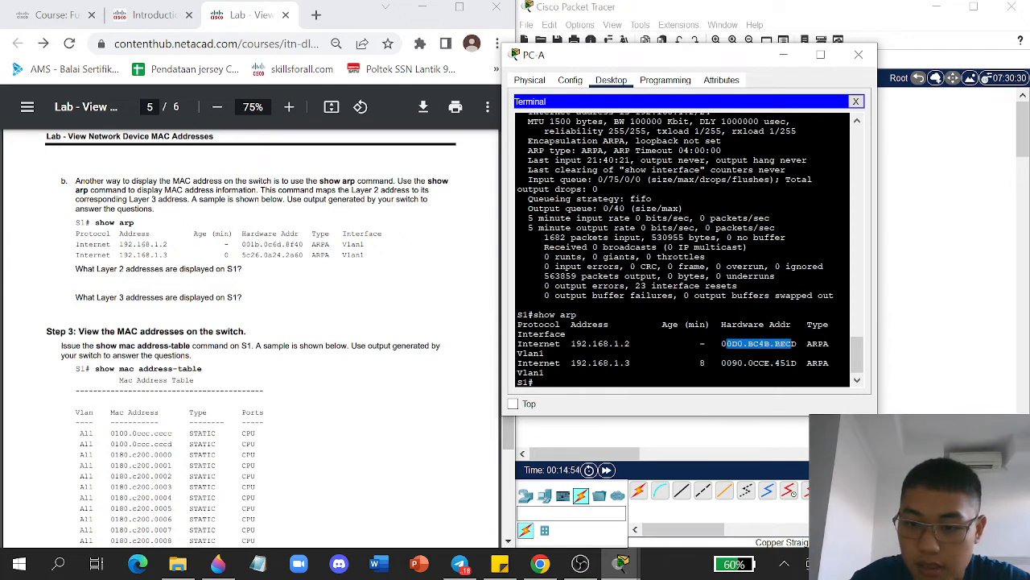
pyautogui.moveTo(732, 363); pyautogui.dragTo(781, 363)
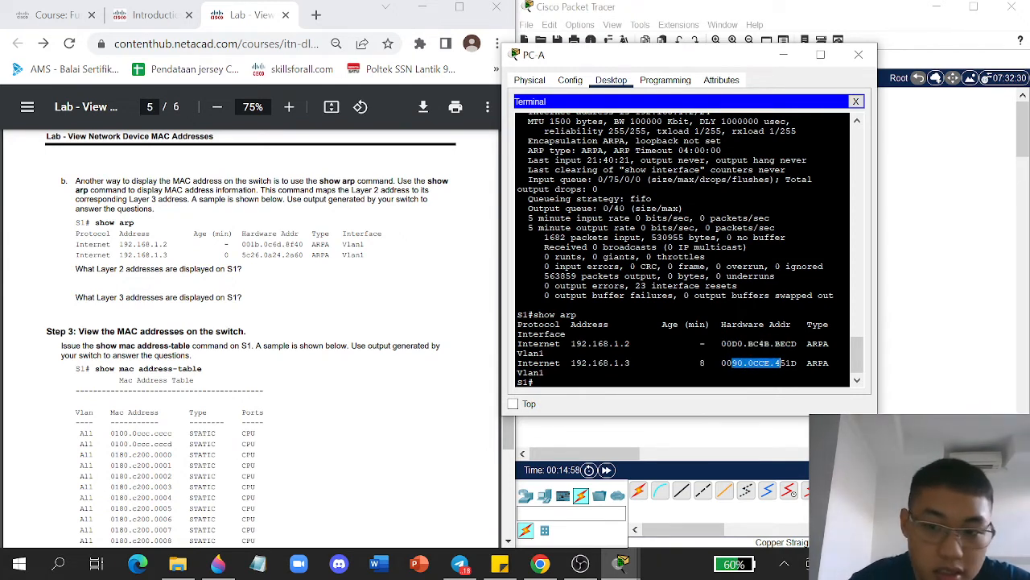
pyautogui.moveTo(94, 270); pyautogui.dragTo(154, 270)
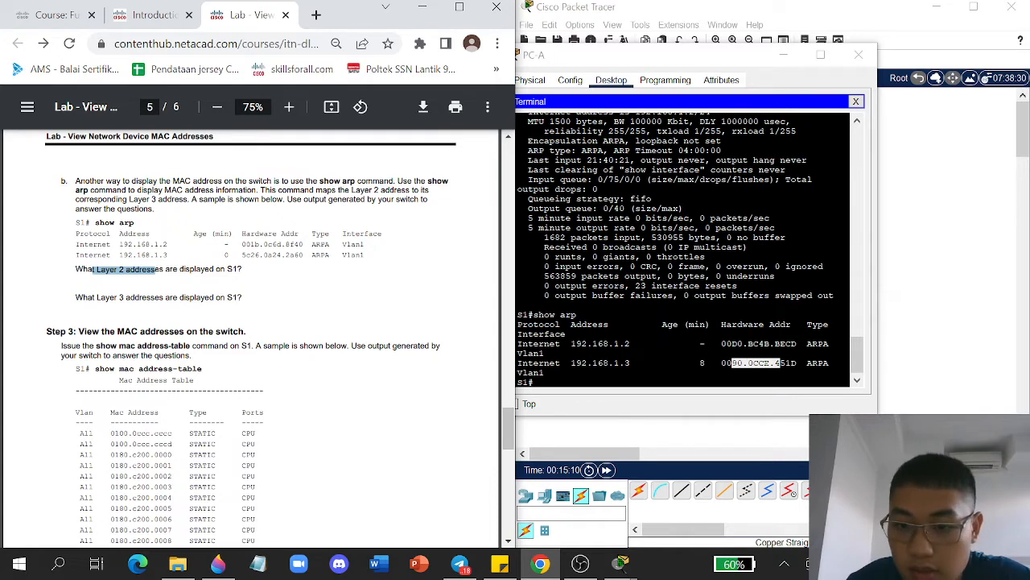
pyautogui.moveTo(722, 343); pyautogui.dragTo(797, 343)
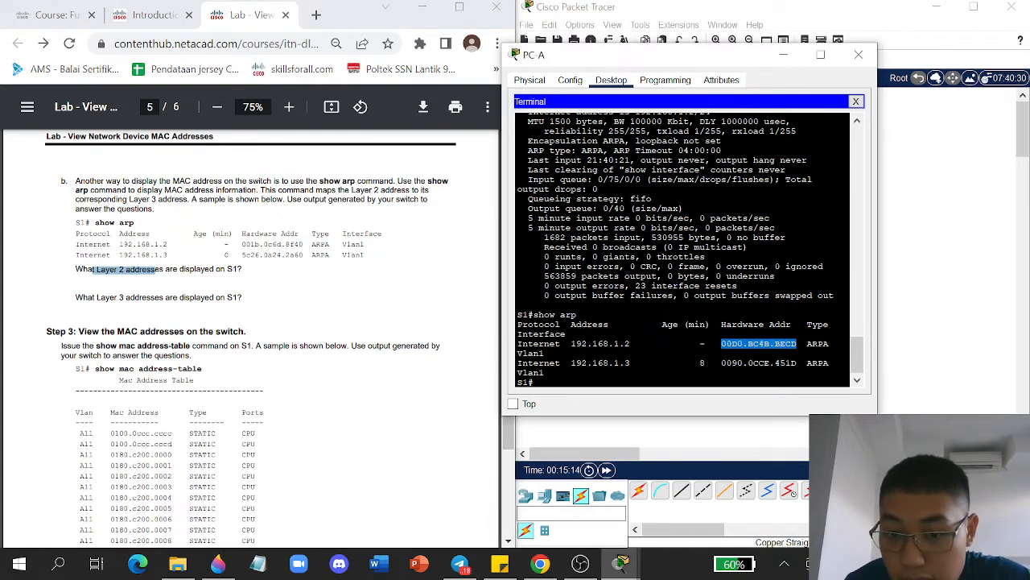
# Step: Highlight the hardware address of the 192.168.1.3 ARP entry and the lab sheet's wording on Layer 2 addresses
pyautogui.moveTo(720, 362); pyautogui.dragTo(797, 362)
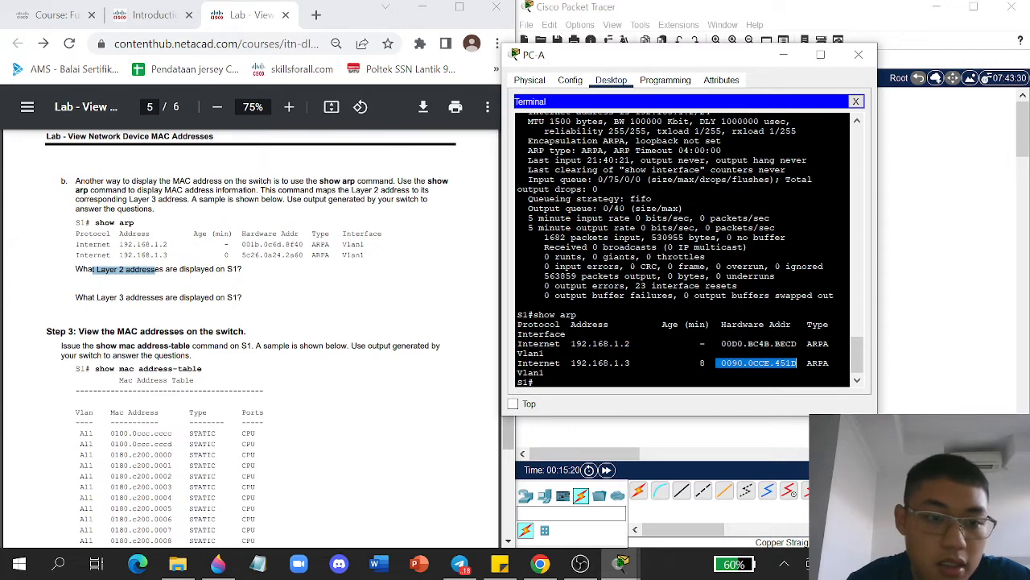
pyautogui.click(73, 306)
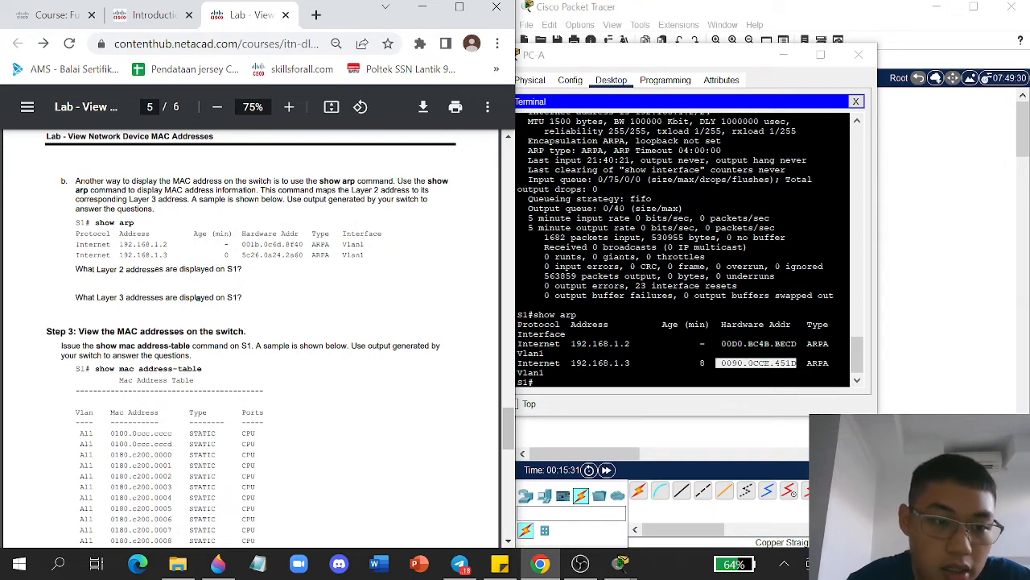
pyautogui.moveTo(94, 269); pyautogui.dragTo(163, 270)
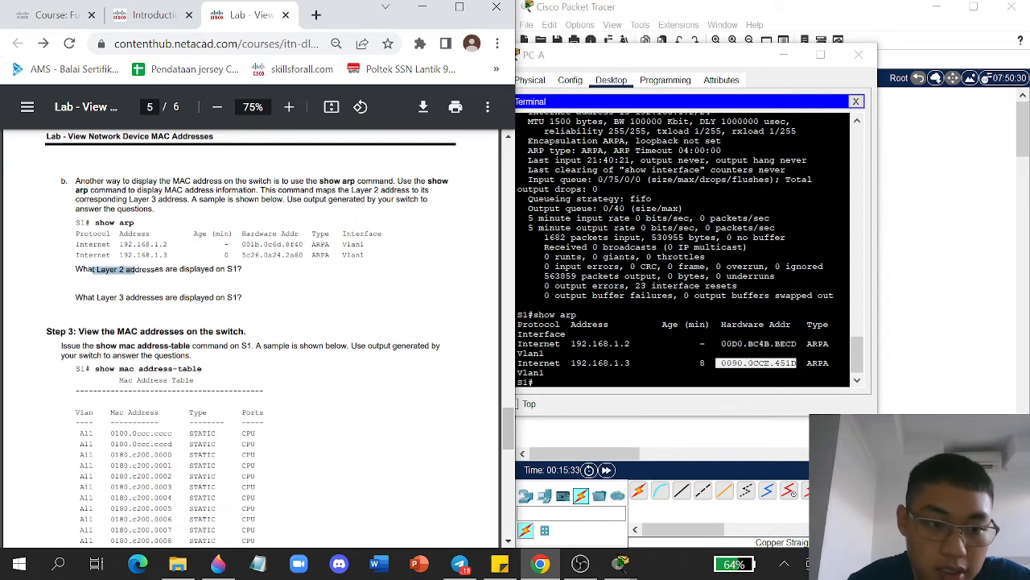
# Step: Highlight both IP addresses in S1's ARP output to answer the lab's question about Layer 3 addresses
pyautogui.doubleClick(107, 298)
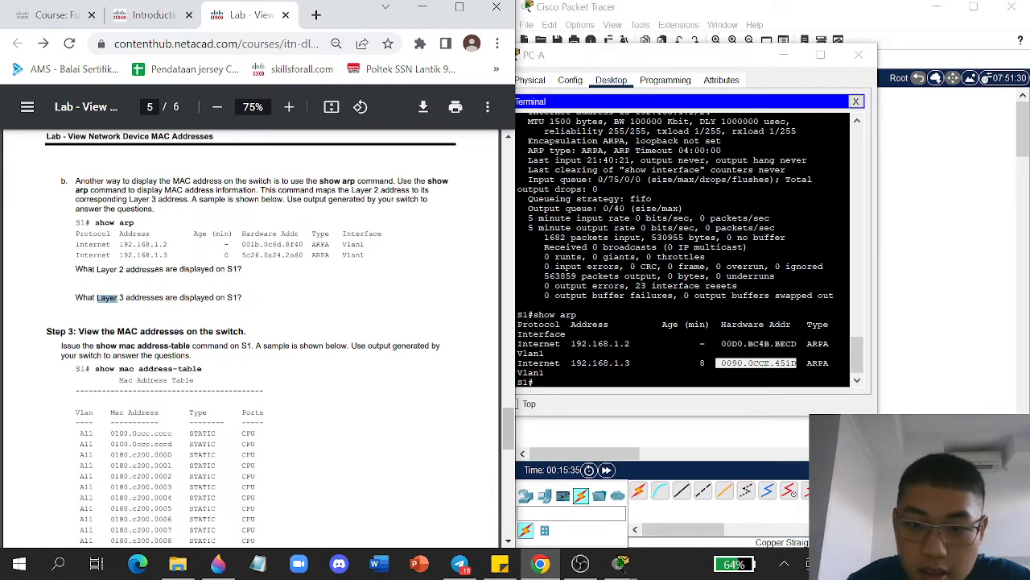
pyautogui.moveTo(571, 344); pyautogui.dragTo(631, 344)
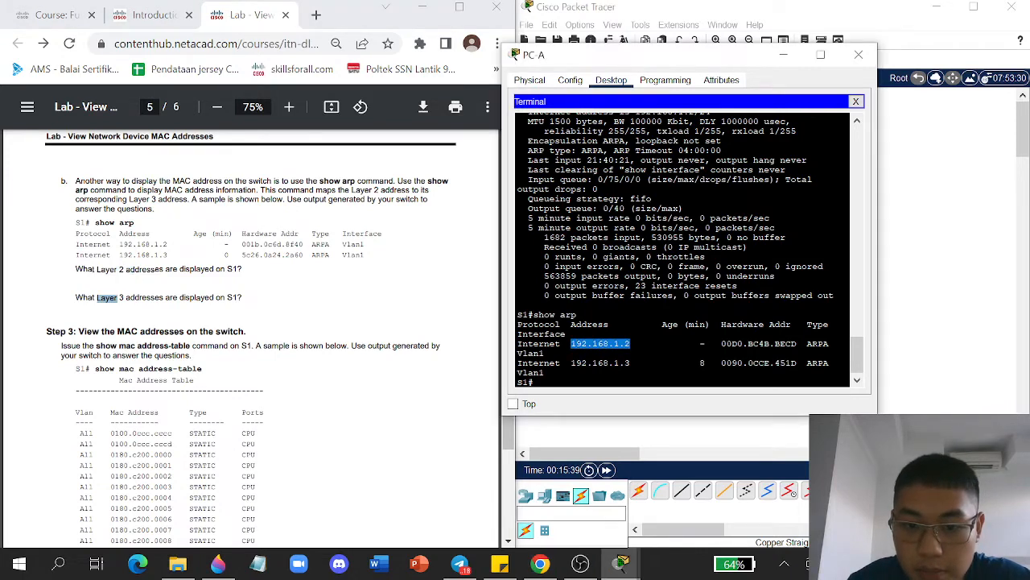
pyautogui.moveTo(571, 363); pyautogui.dragTo(631, 363)
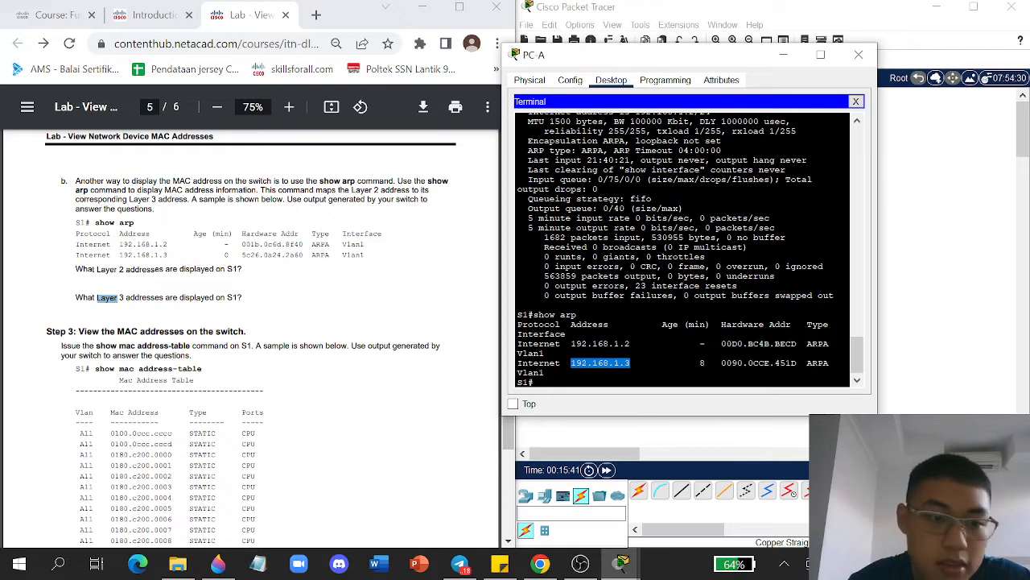
# Step: Go to Step 3 of the lab sheet and run sh mac address-table on S1
pyautogui.click(166, 283)
pyautogui.scroll(-3, 166, 284)
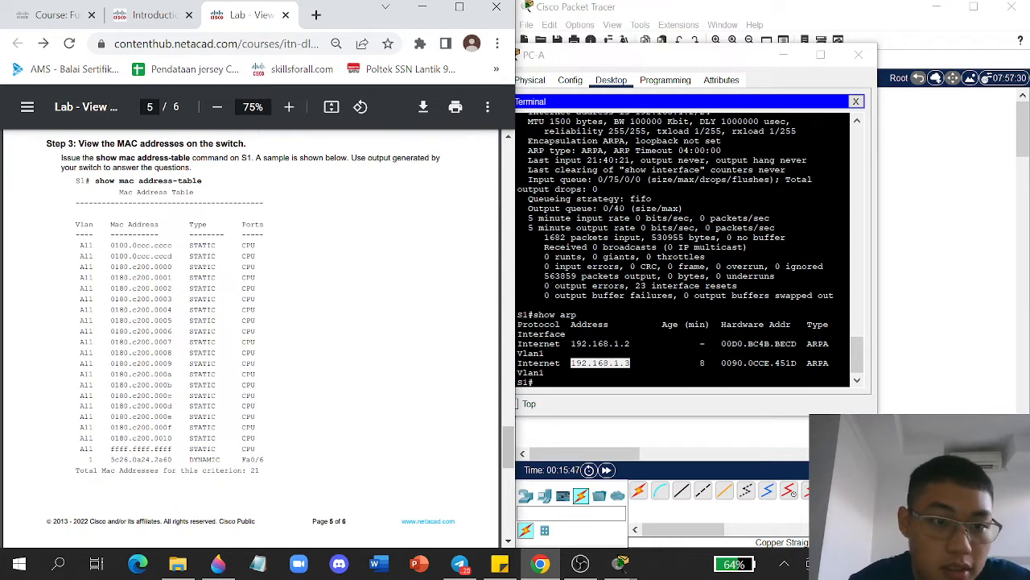
pyautogui.click(622, 563)
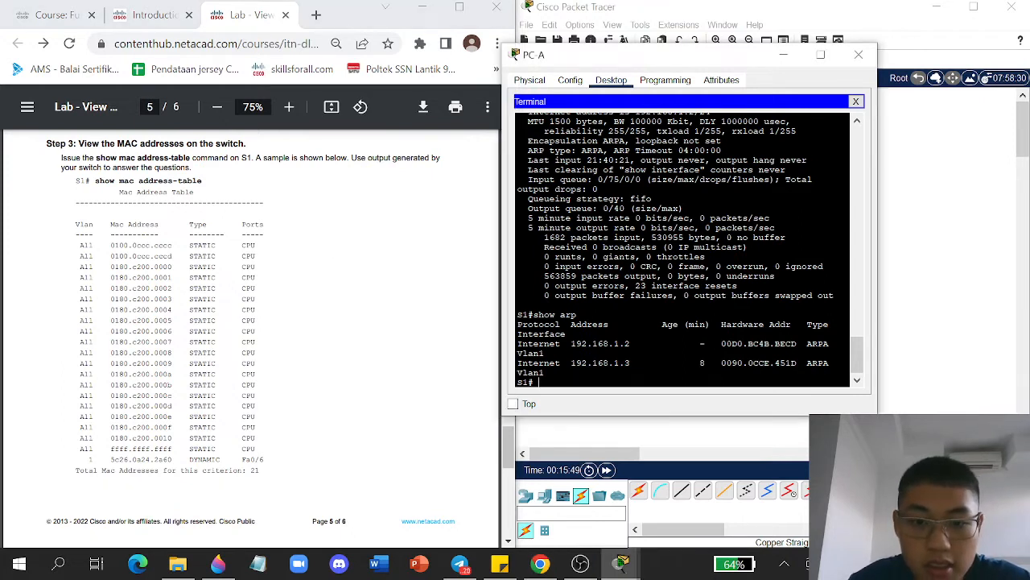
pyautogui.write('sh m')
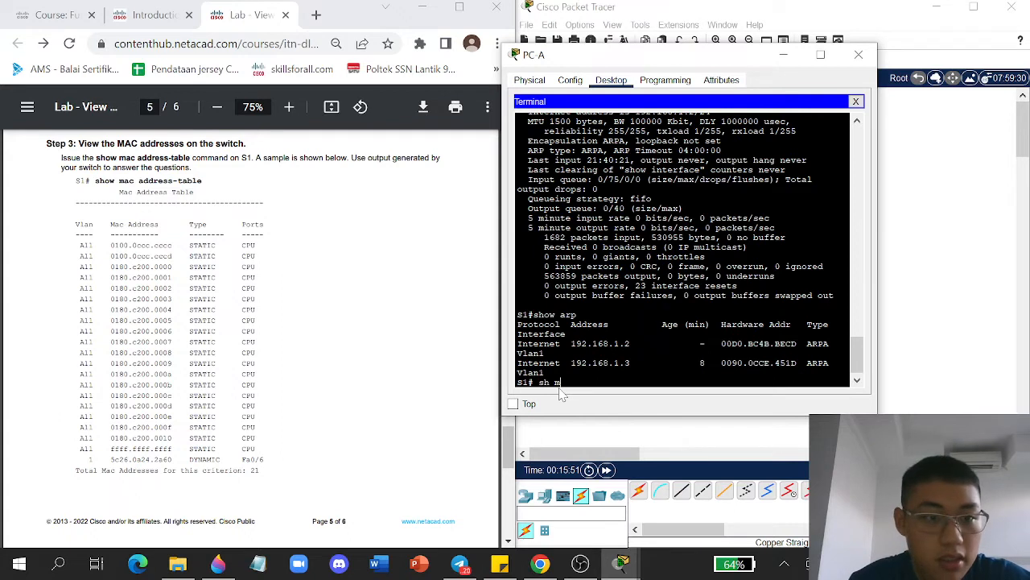
pyautogui.write('ac add')
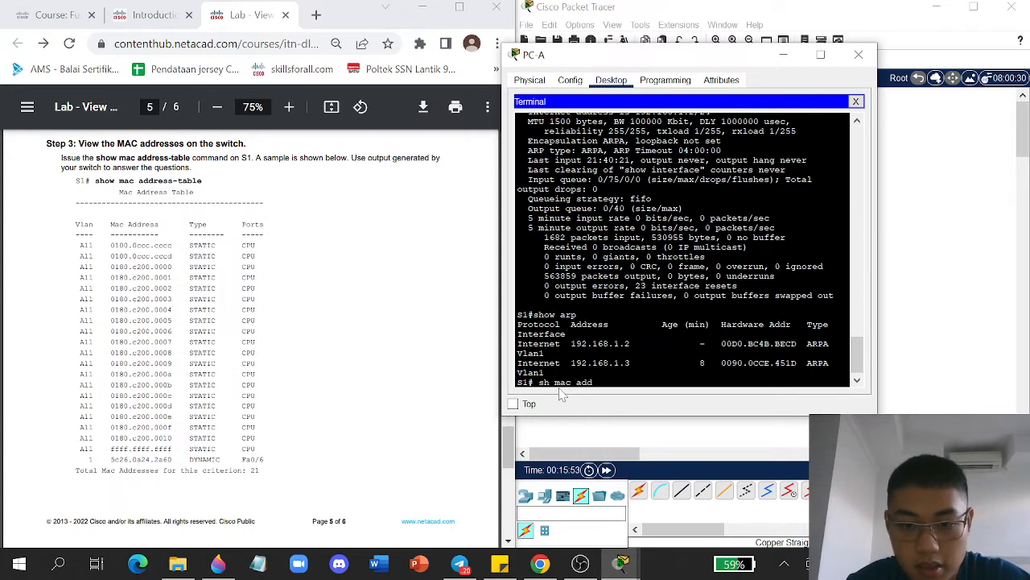
pyautogui.write('ress')
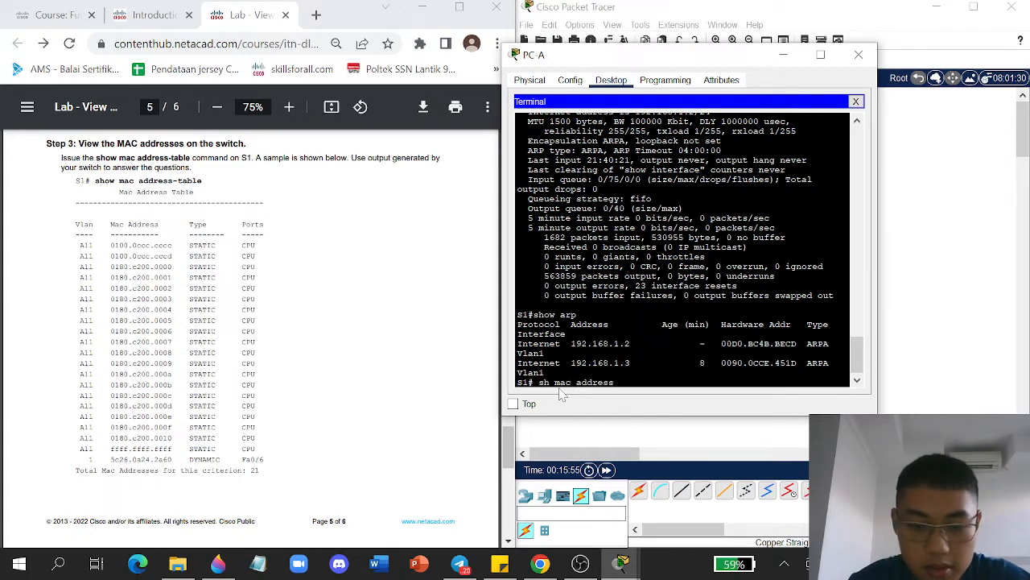
pyautogui.write('-table')
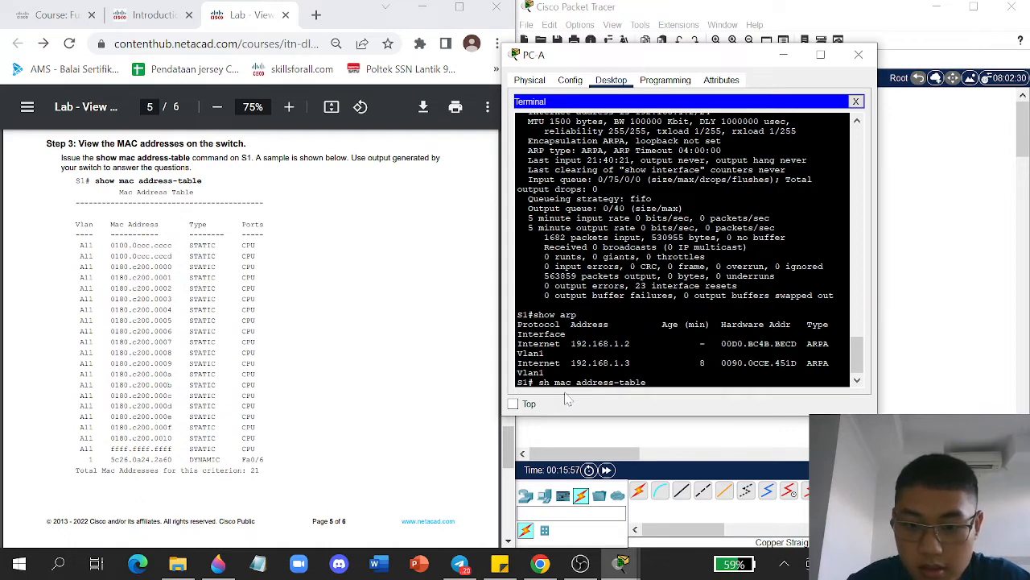
pyautogui.press('Return')
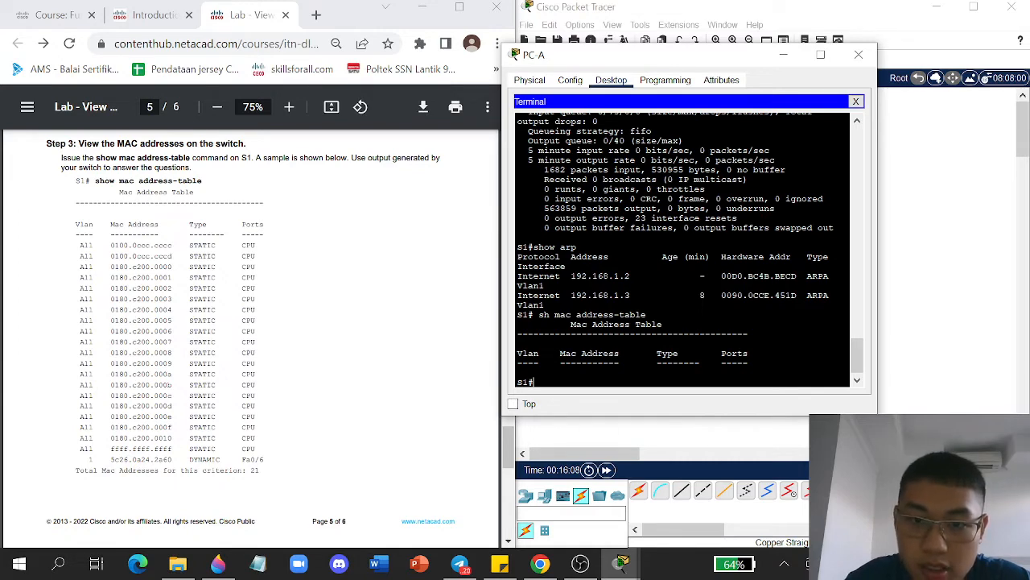
# Step: Leave the S1 terminal and ping 192.168.1.2 from PC-A's command prompt
pyautogui.click(856, 102)
pyautogui.click(750, 127)
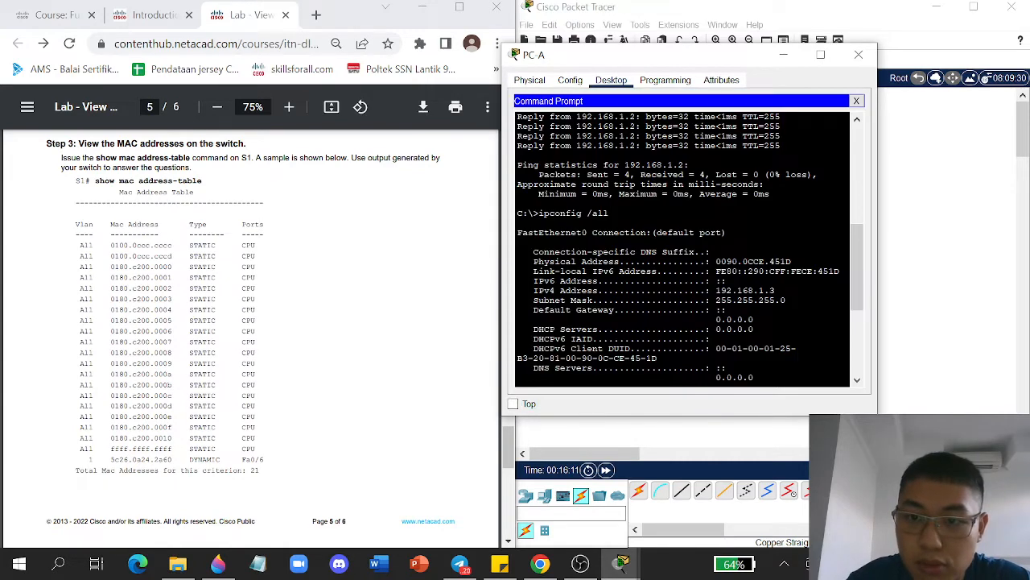
pyautogui.press('Return')
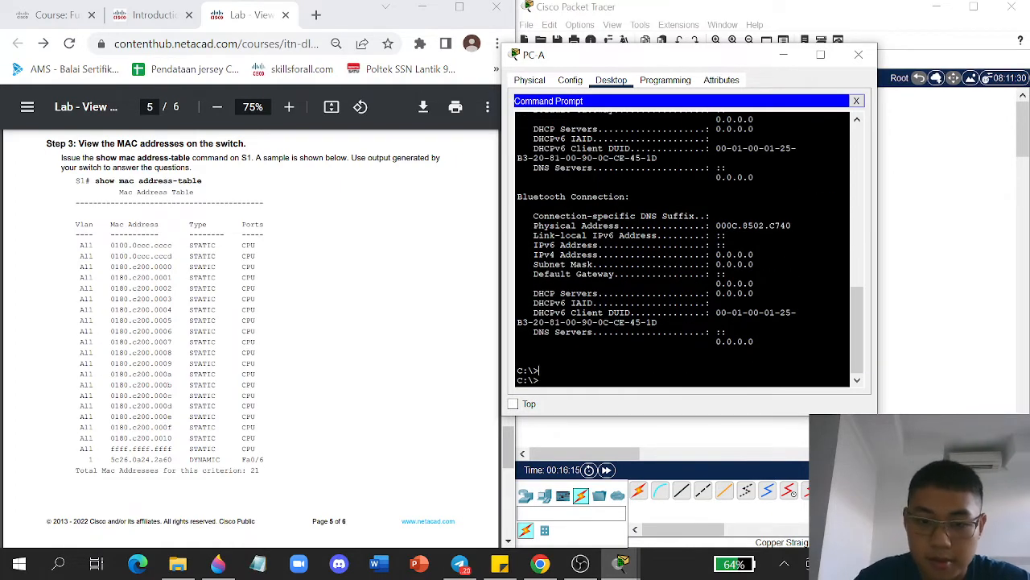
pyautogui.write('ping')
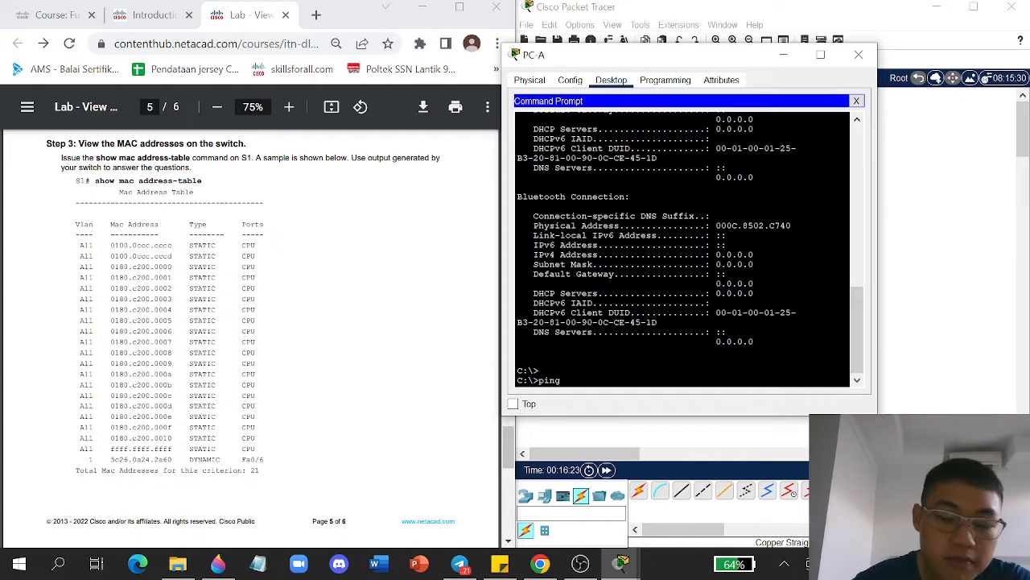
pyautogui.write('9')
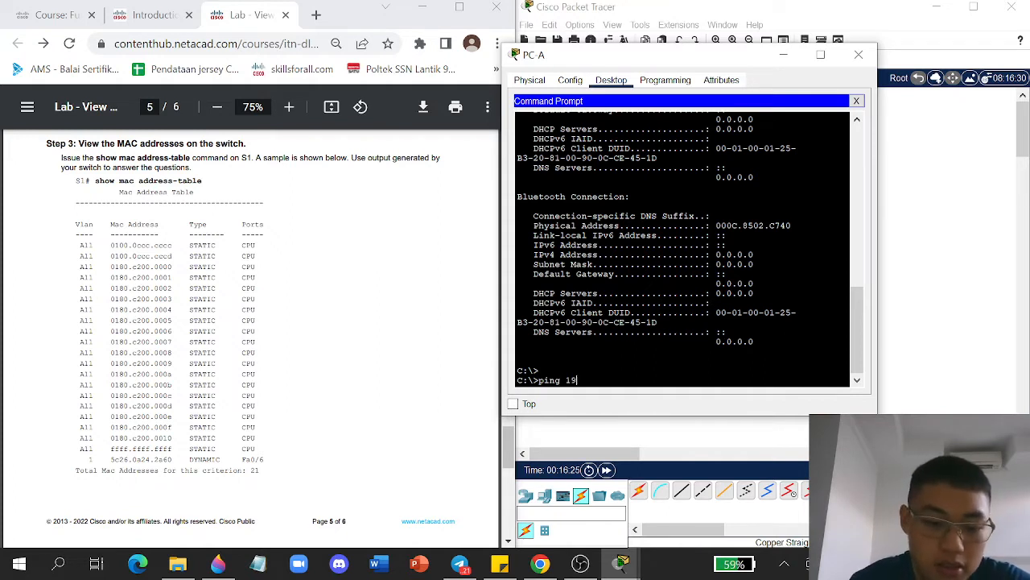
pyautogui.write('2.')
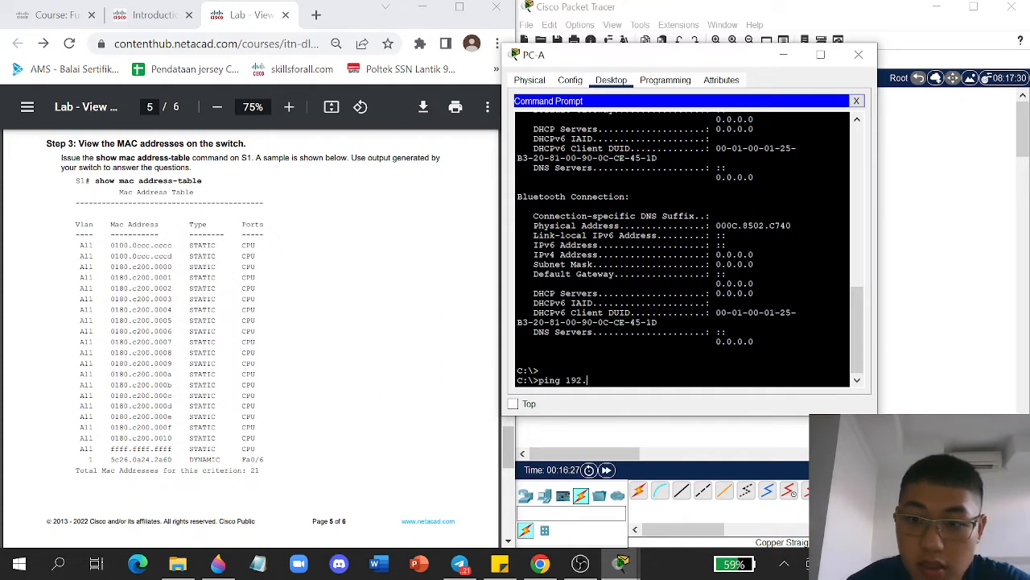
pyautogui.write('168')
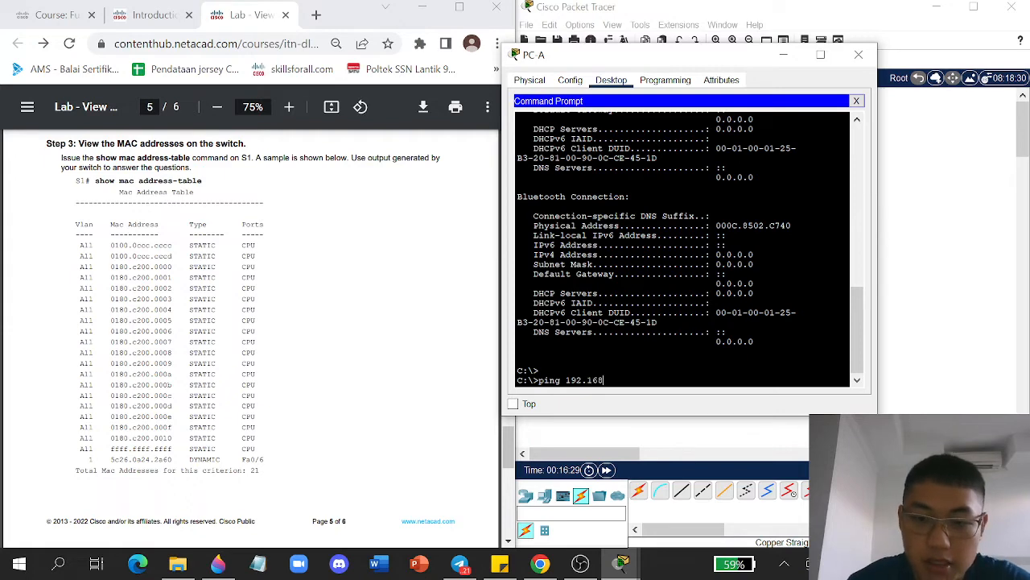
pyautogui.write('.1.2')
pyautogui.press('Return')
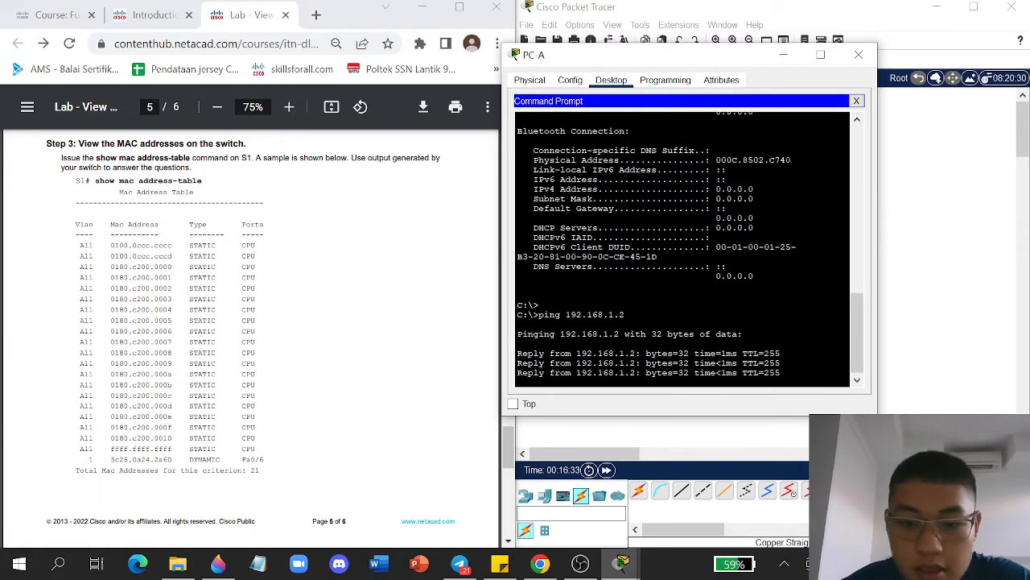
# Step: Reopen PC-A's terminal session to S1 with the port settings offered and run sh mac address-table again
pyautogui.click(343, 326)
pyautogui.scroll(3, 326, 332)
pyautogui.scroll(2, 375, 337)
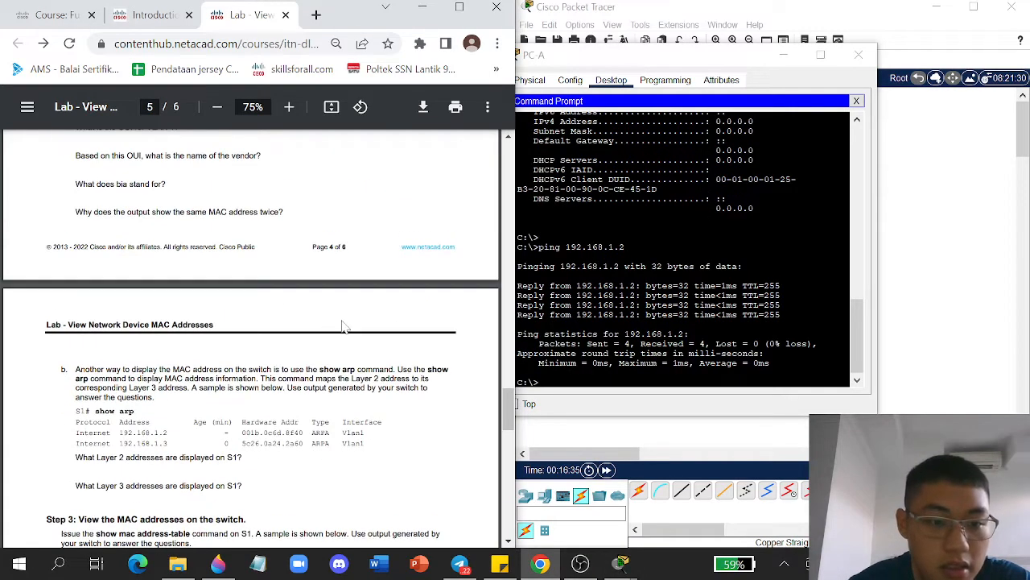
pyautogui.scroll(-2, 376, 336)
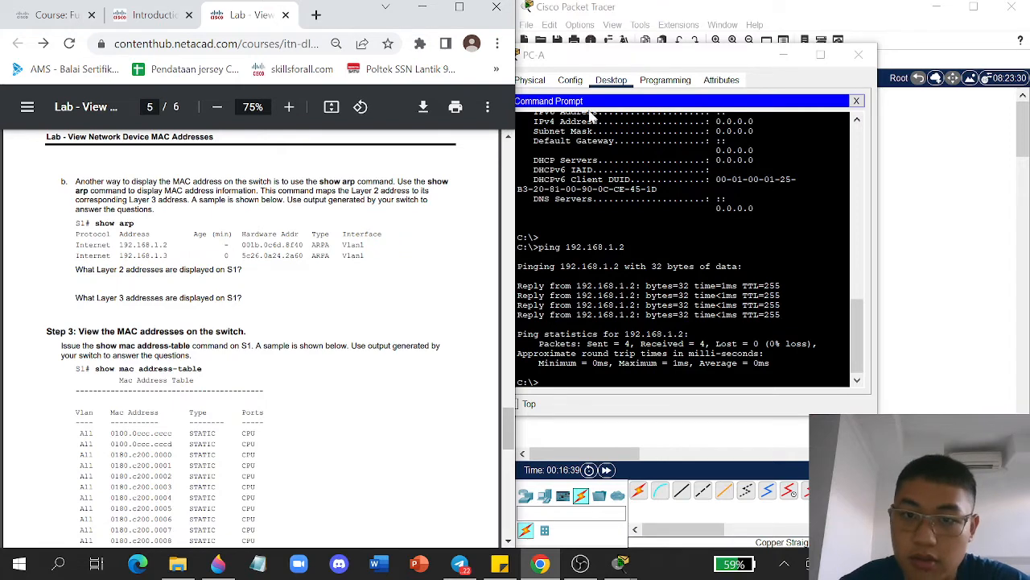
pyautogui.click(857, 101)
pyautogui.click(679, 127)
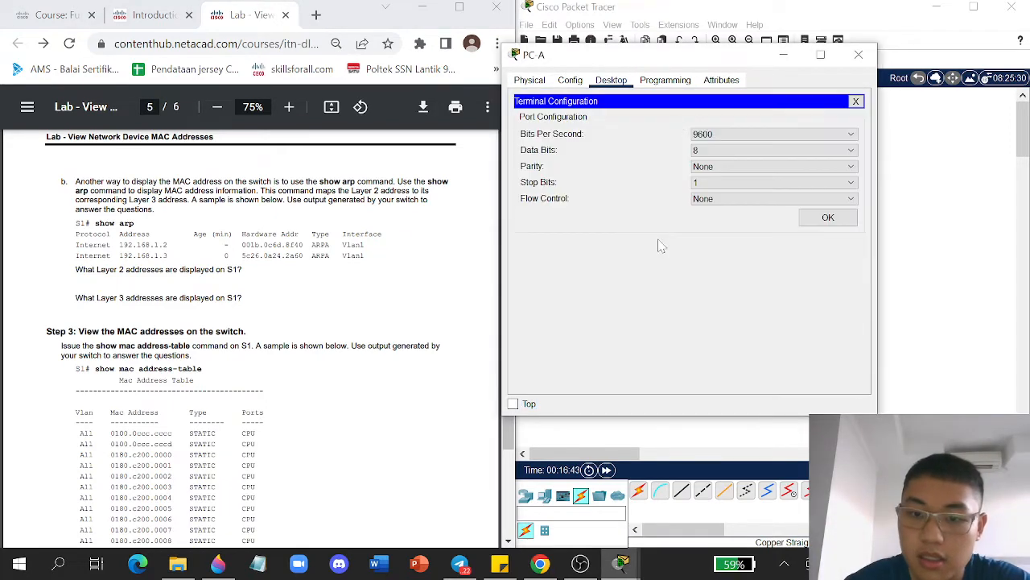
pyautogui.click(828, 218)
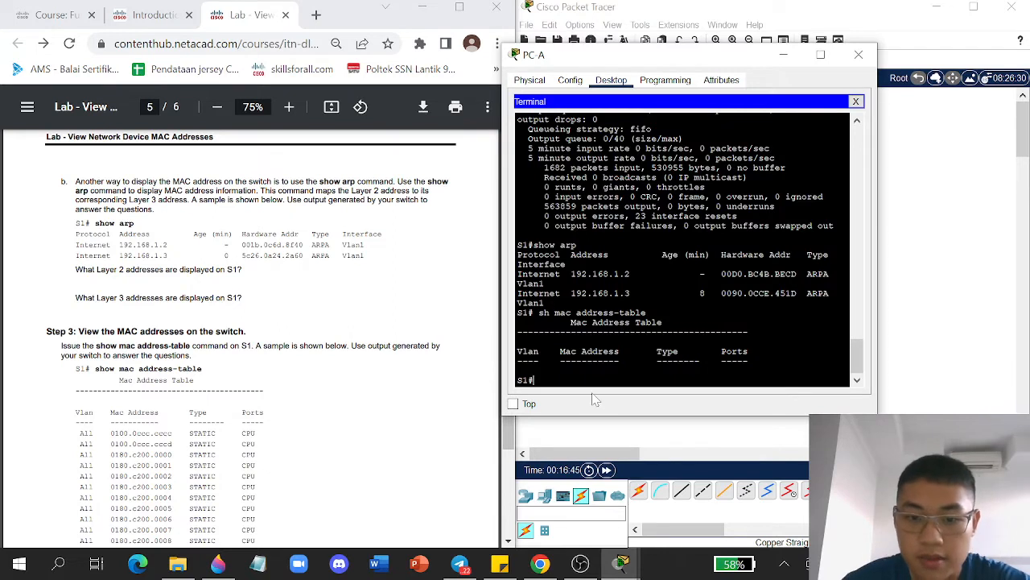
pyautogui.write('sh mac')
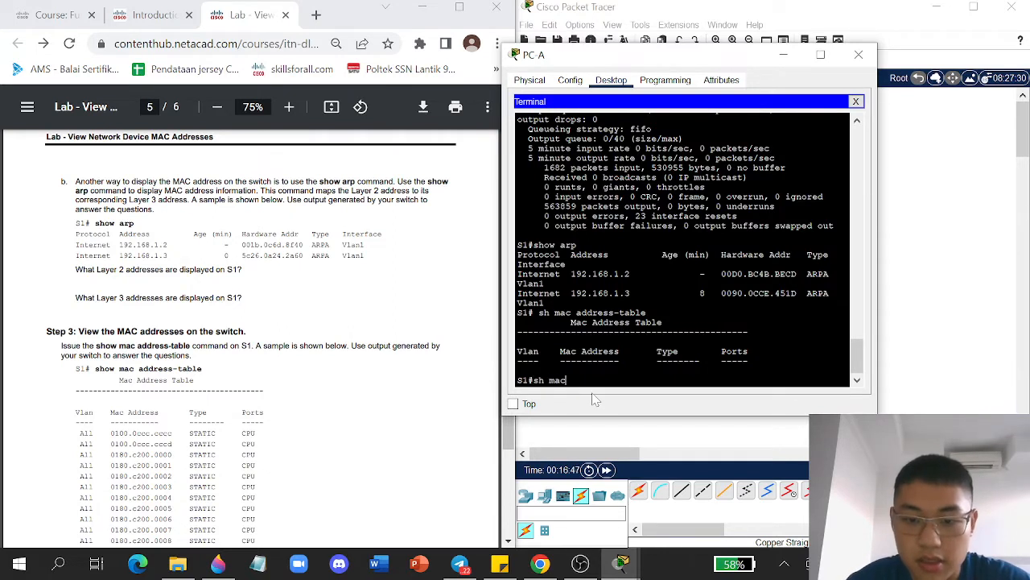
pyautogui.write(' addres')
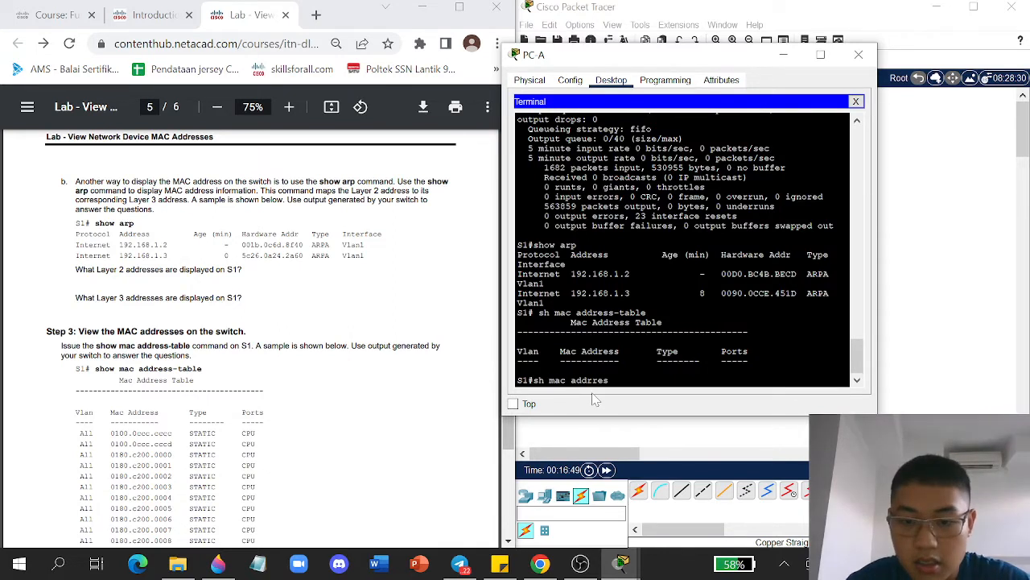
pyautogui.write('s-table')
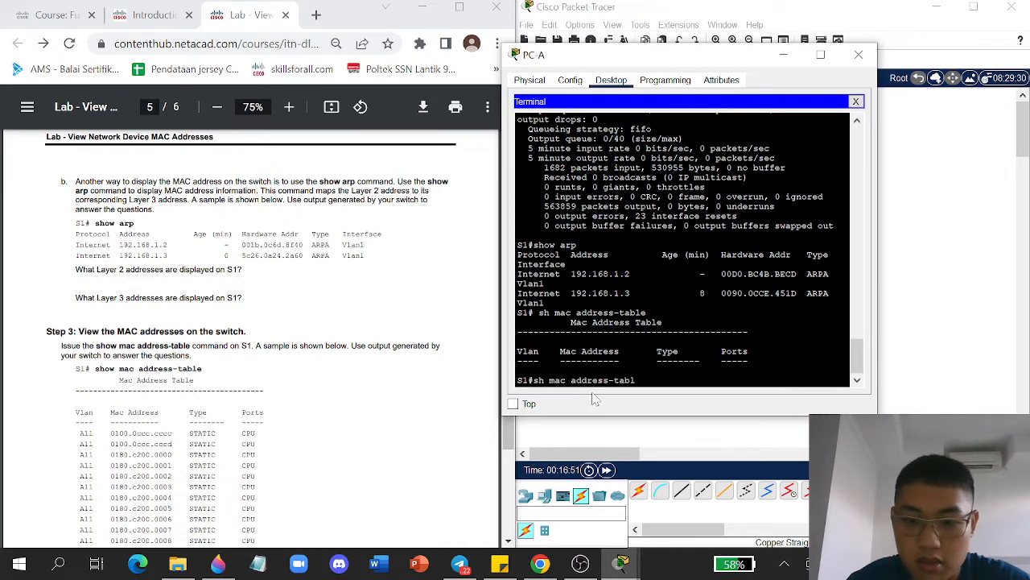
pyautogui.press('Return')
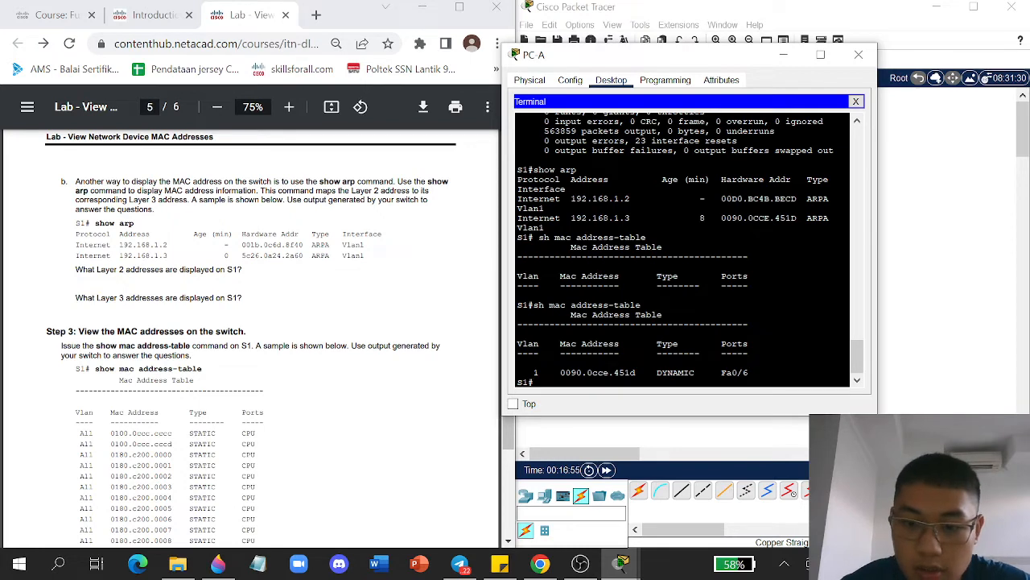
# Step: Find the lab's question about PC-A's MAC address and highlight the dynamic entry's MAC address and port in S1's table
pyautogui.click(373, 392)
pyautogui.scroll(-5, 322, 398)
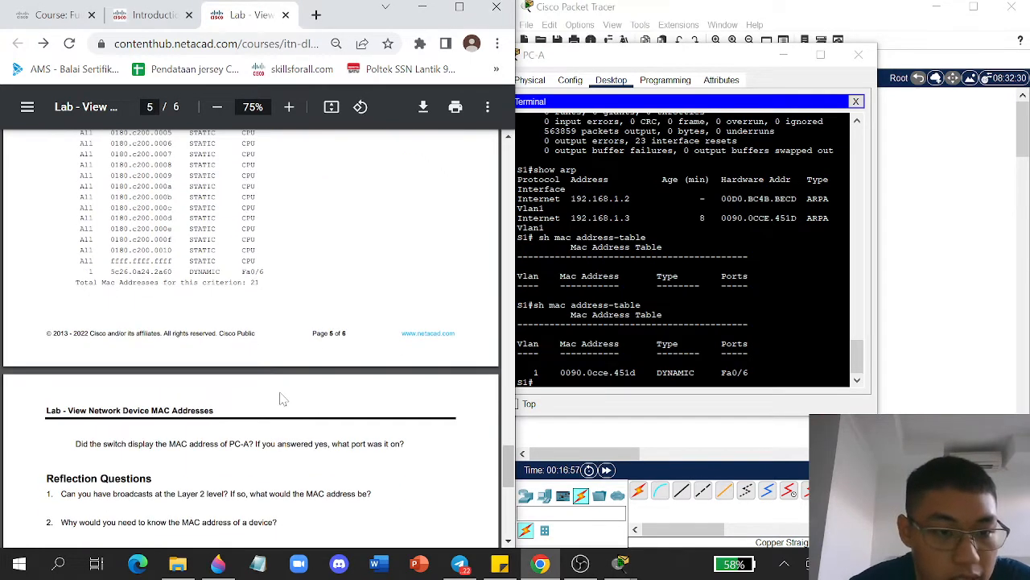
pyautogui.scroll(-2, 282, 398)
pyautogui.scroll(2, 249, 338)
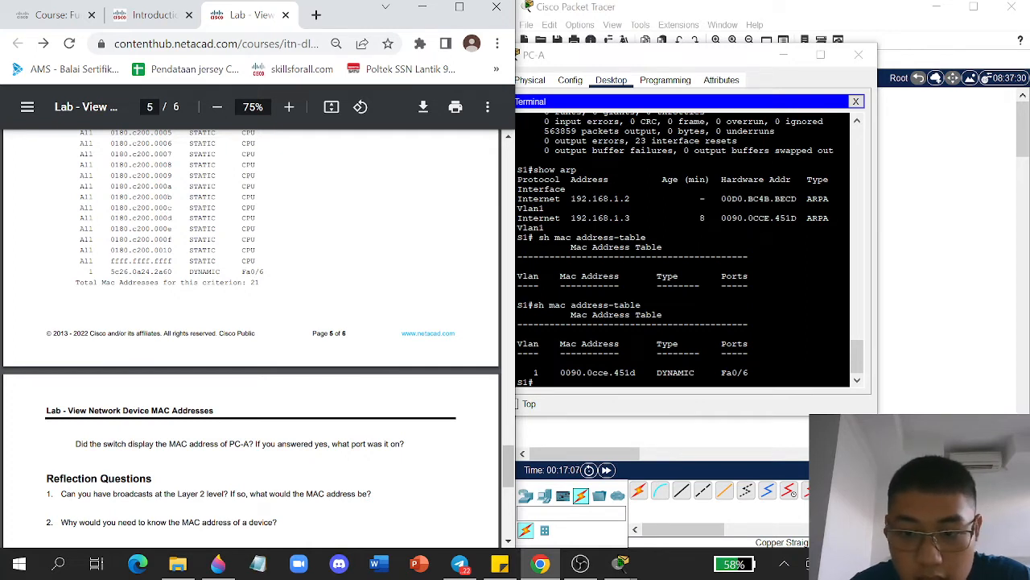
pyautogui.moveTo(576, 373); pyautogui.dragTo(657, 373)
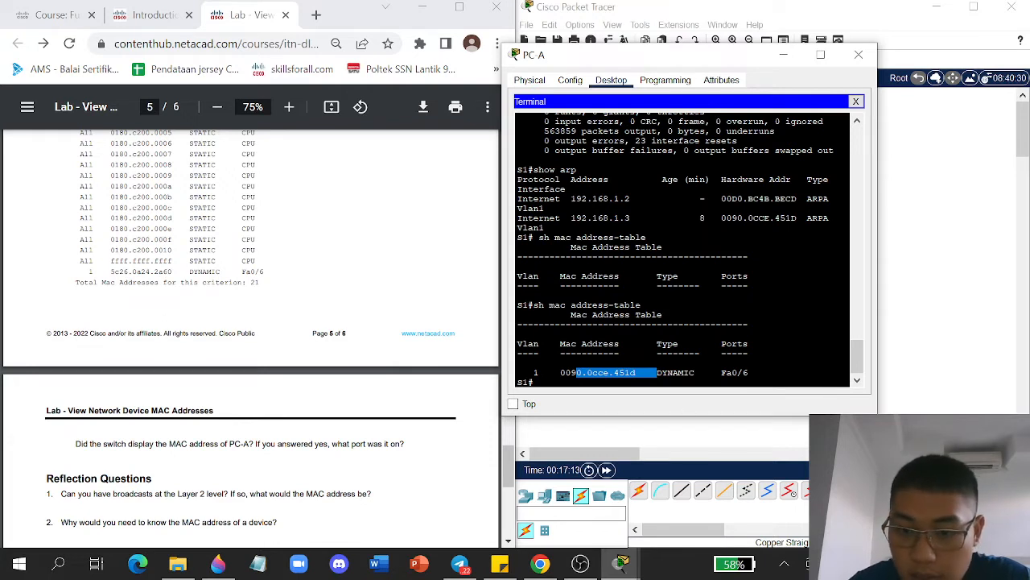
pyautogui.moveTo(716, 373); pyautogui.dragTo(748, 373)
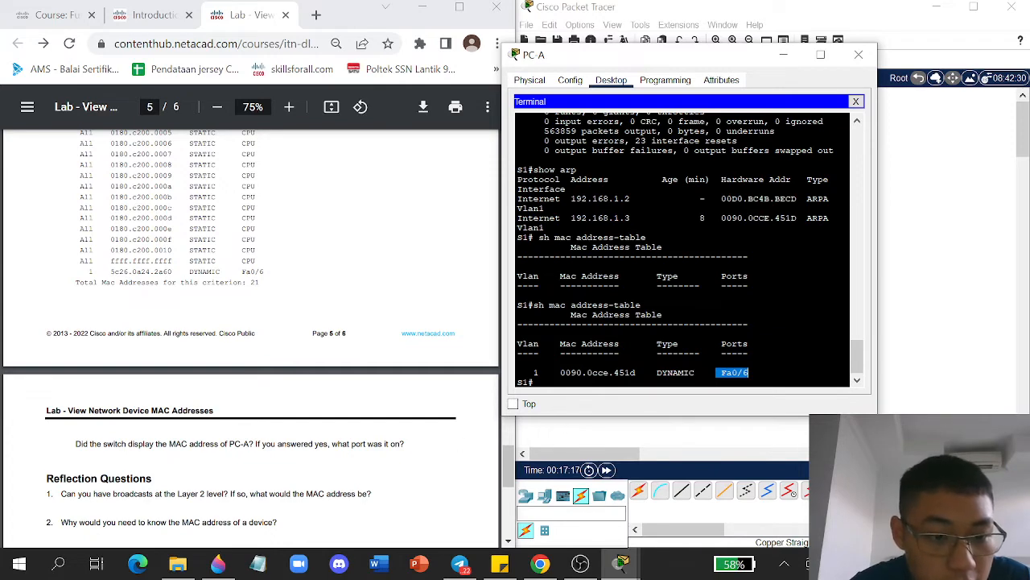
pyautogui.moveTo(231, 444); pyautogui.dragTo(235, 443)
pyautogui.click(636, 353)
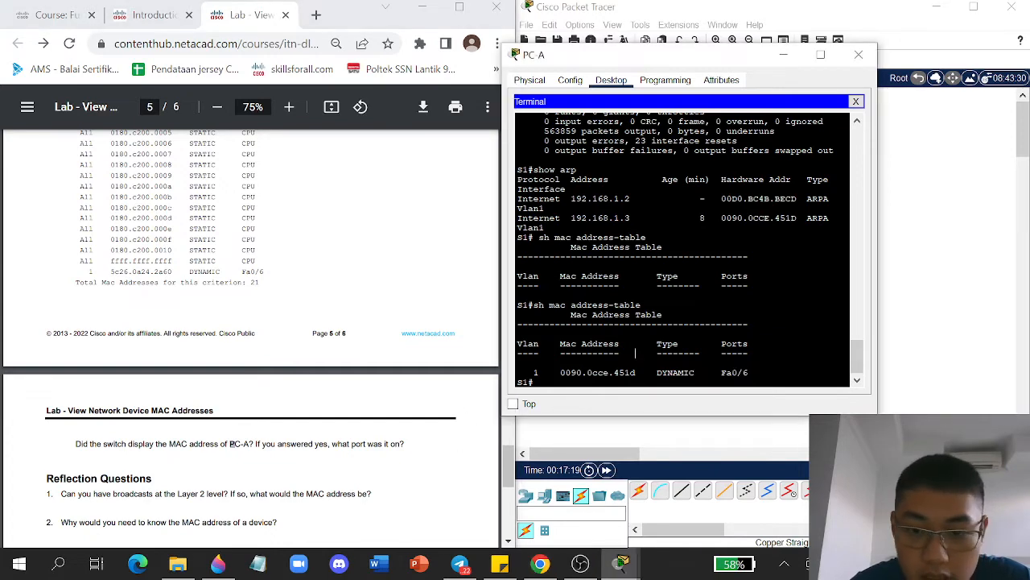
# Step: Go to the Reflection Questions on page 6 of the lab sheet
pyautogui.scroll(-1, 637, 352)
pyautogui.click(202, 420)
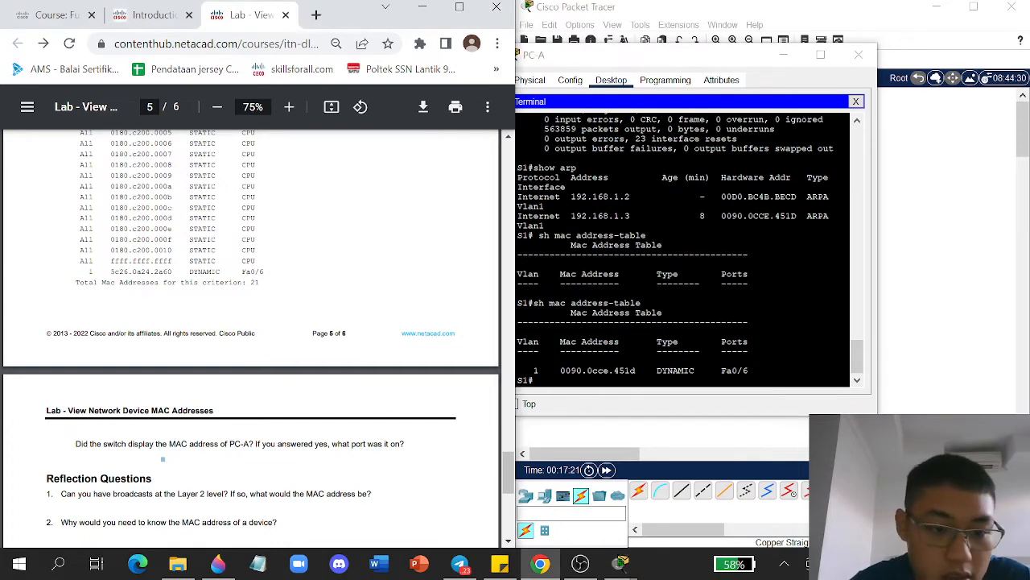
pyautogui.scroll(-2, 199, 420)
pyautogui.scroll(2, 201, 420)
pyautogui.scroll(-2, 170, 489)
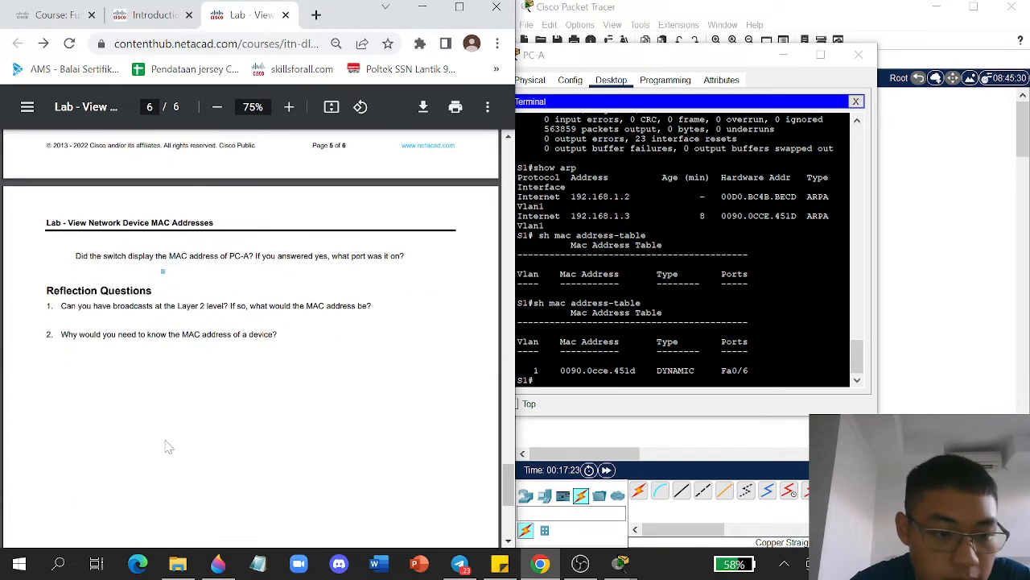
# Step: Highlight the Layer 2 broadcast question, write FF-FF-FF-FF-FF-FF in a new Notepad note and move the note clear of the questions
pyautogui.moveTo(61, 306); pyautogui.dragTo(261, 306)
pyautogui.click(262, 308)
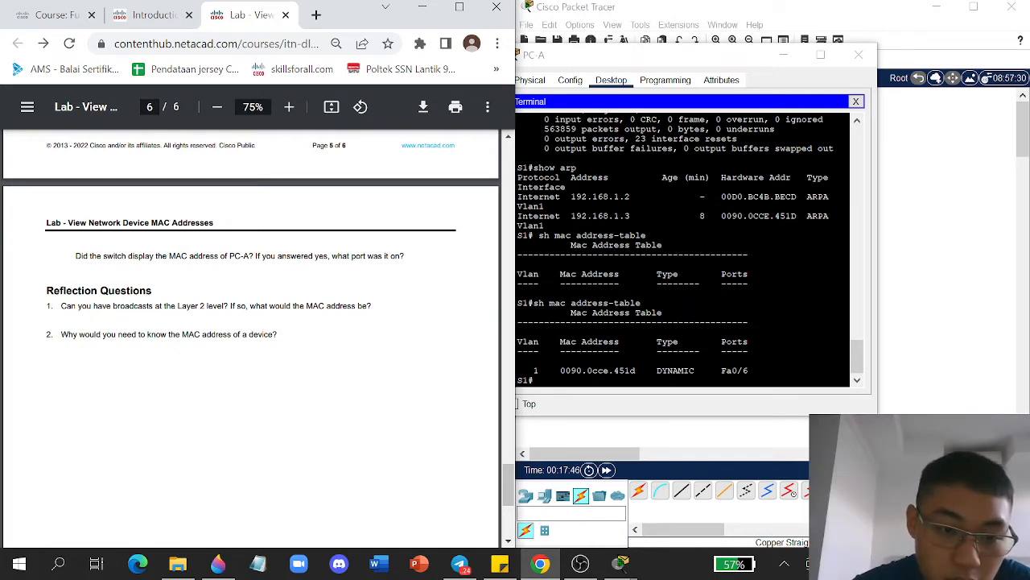
pyautogui.click(258, 562)
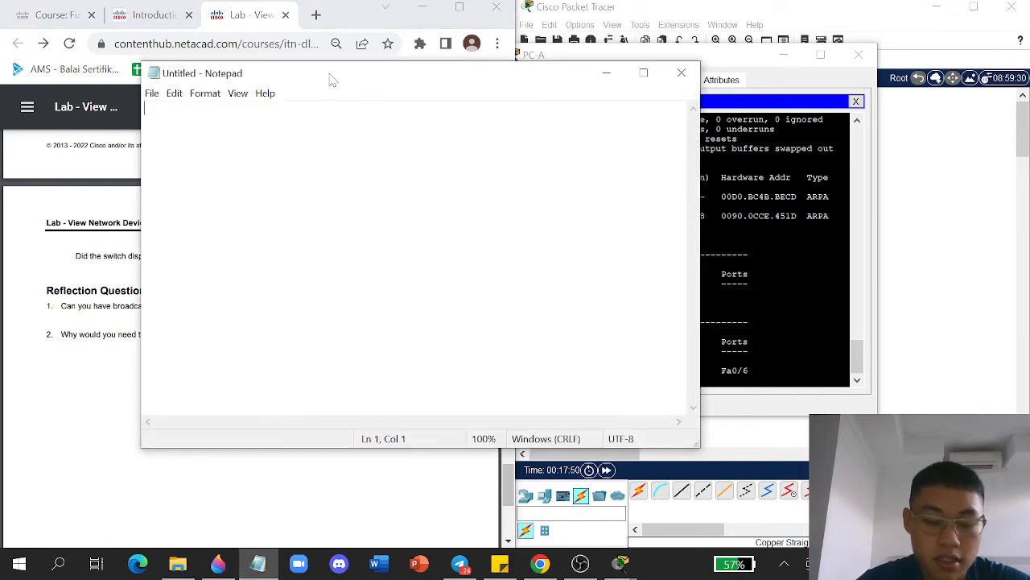
pyautogui.press('capslock')
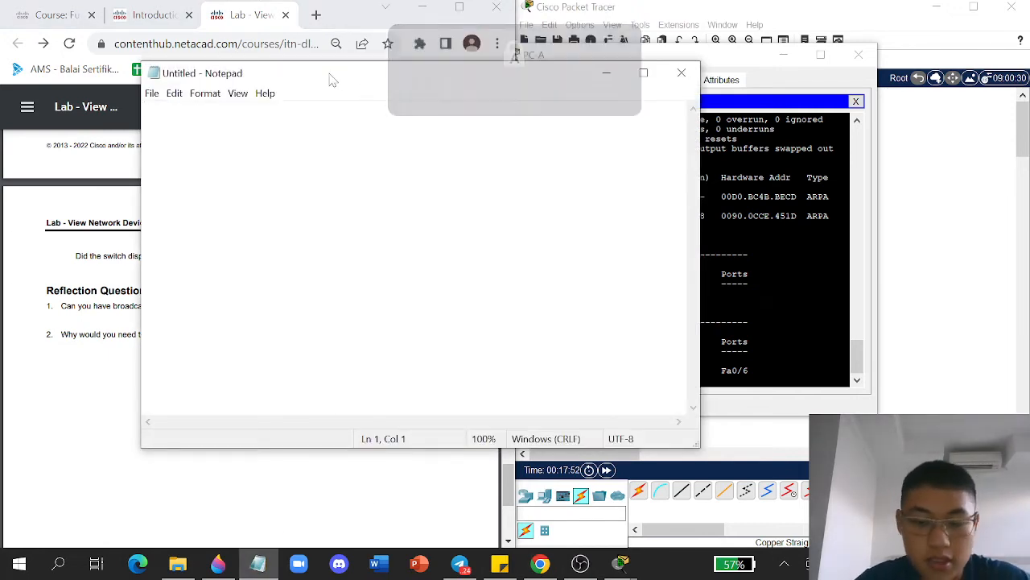
pyautogui.write('FF-FF-FF-F')
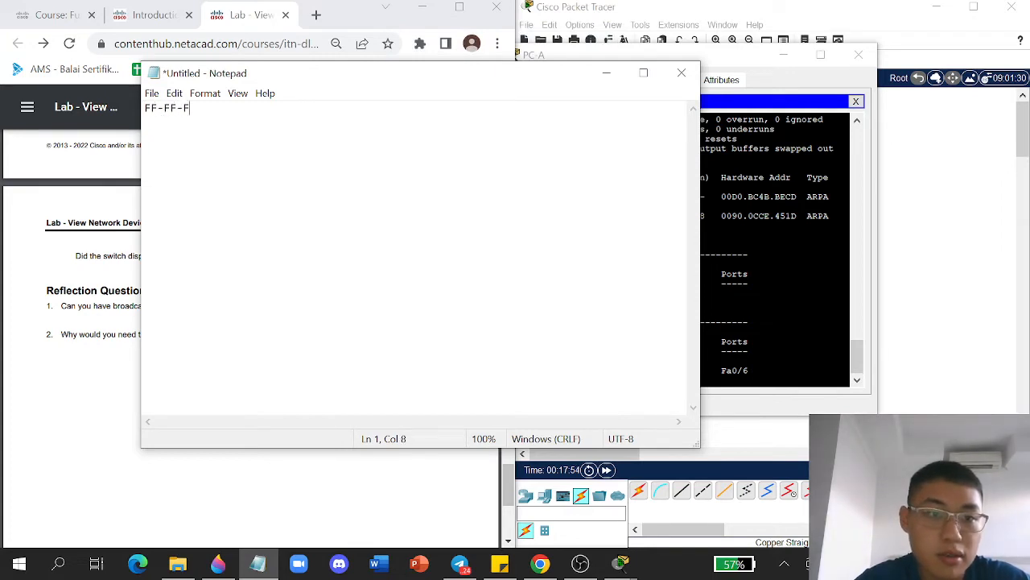
pyautogui.write('F-FF-FF')
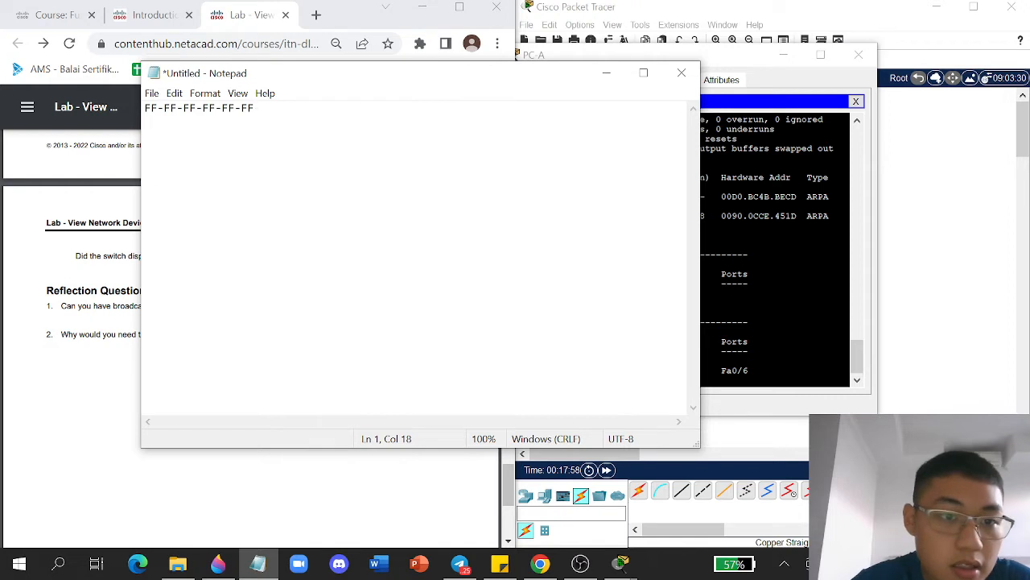
pyautogui.moveTo(233, 78); pyautogui.dragTo(457, 130)
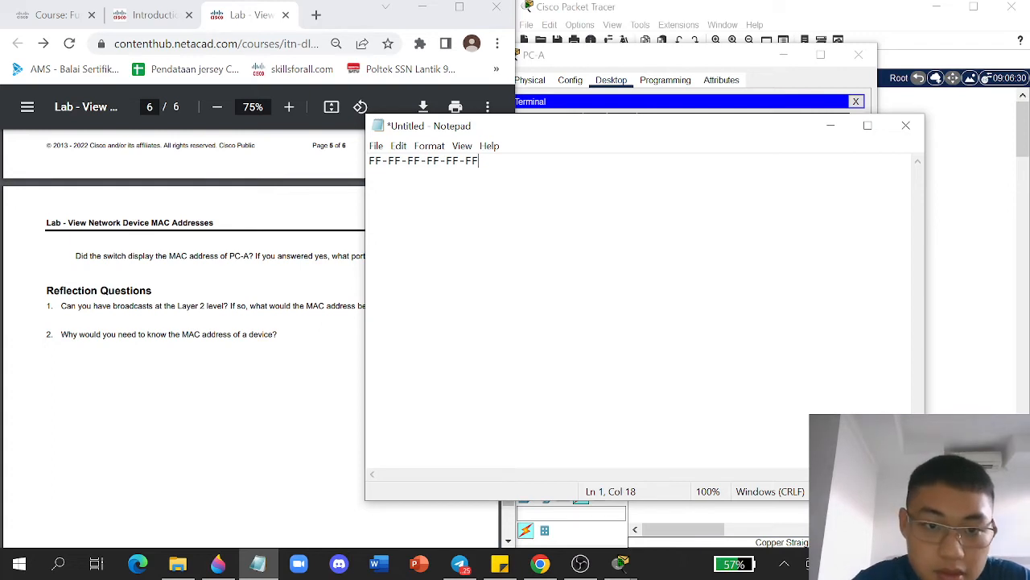
# Step: Highlight the first three octets of the broadcast MAC address in the note, followed by the last three octets
pyautogui.hotkey('shift', 'Right')
pyautogui.hotkey('shift', 'Right')
pyautogui.hotkey('shift', 'Right')
pyautogui.hotkey('shift', 'Right')
pyautogui.hotkey('shift', 'Right')
pyautogui.hotkey('shift', 'Right')
pyautogui.hotkey('shift', 'Right')
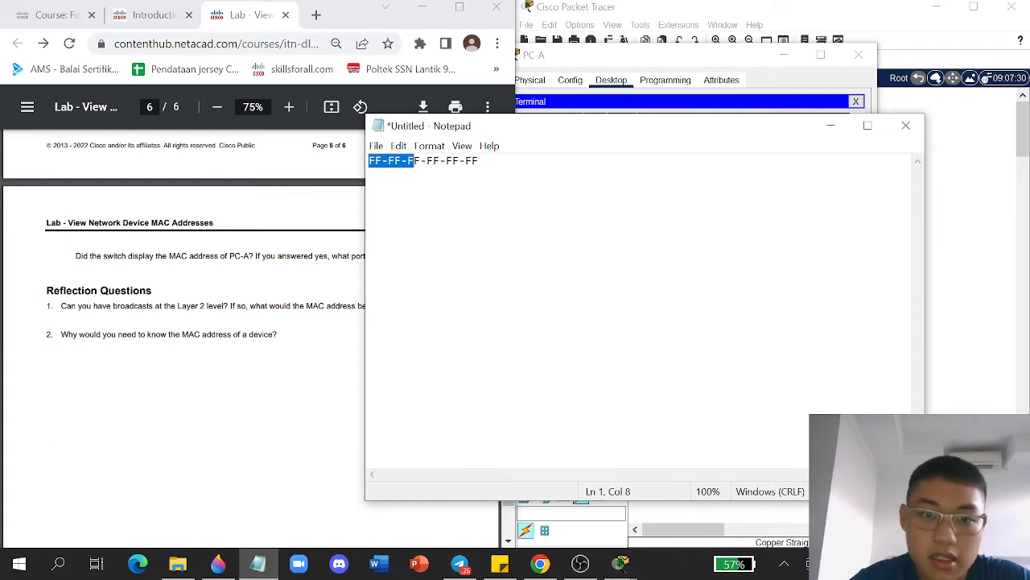
pyautogui.hotkey('shift', 'Right')
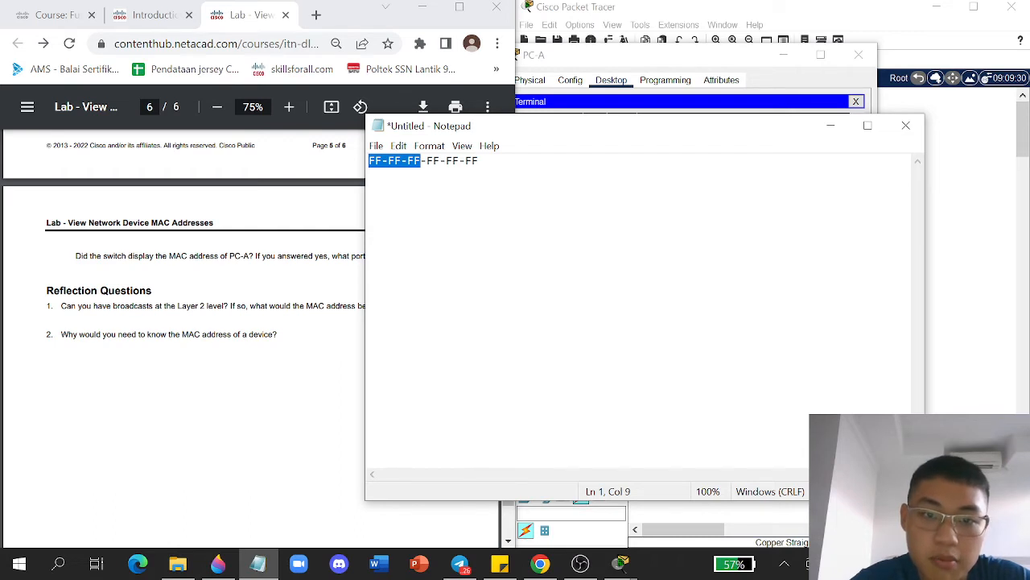
pyautogui.press('Right')
pyautogui.hotkey('shift', 'Right')
pyautogui.hotkey('shift', 'Right')
pyautogui.hotkey('shift', 'Right')
pyautogui.hotkey('shift', 'Right')
pyautogui.hotkey('shift', 'Right')
pyautogui.hotkey('shift', 'Right')
pyautogui.hotkey('shift', 'Right')
pyautogui.hotkey('shift', 'Right')
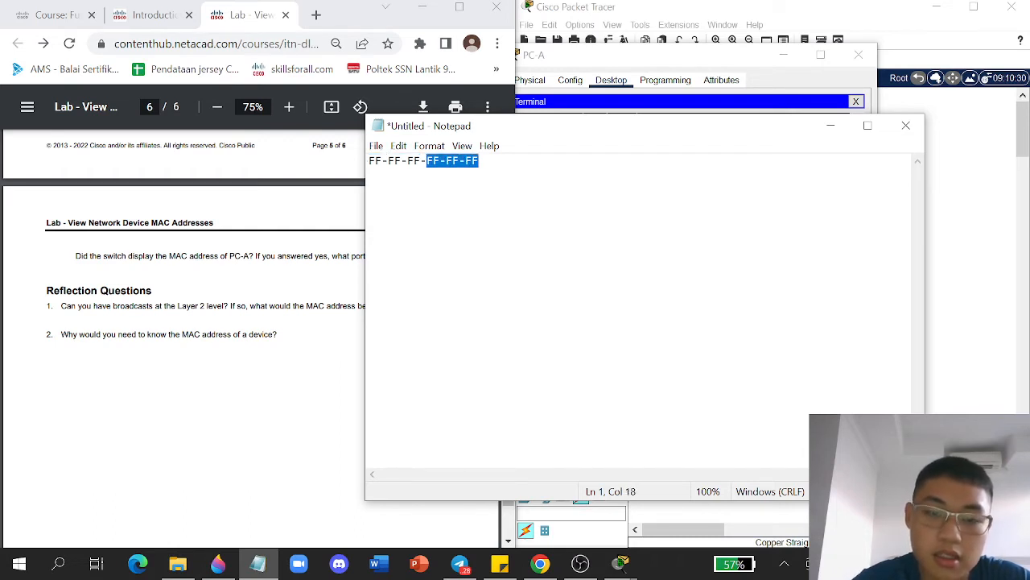
# Step: Highlight the broadcast MAC address in the note from its end back to its second character
pyautogui.hotkey('shift', 'Left')
pyautogui.hotkey('shift', 'Left')
pyautogui.hotkey('shift', 'Left')
pyautogui.hotkey('shift', 'Left')
pyautogui.hotkey('shift', 'Left')
pyautogui.press('End')
pyautogui.hotkey('shift', 'Left')
pyautogui.hotkey('shift', 'Left')
pyautogui.hotkey('shift', 'Left')
pyautogui.hotkey('shift', 'Left')
pyautogui.hotkey('shift', 'Left')
pyautogui.hotkey('shift', 'Left')
pyautogui.hotkey('shift', 'Left')
pyautogui.hotkey('shift', 'Left')
pyautogui.hotkey('shift', 'Left')
pyautogui.hotkey('shift', 'Left')
pyautogui.hotkey('shift', 'Left')
pyautogui.hotkey('shift', 'Left')
pyautogui.hotkey('shift', 'Left')
pyautogui.hotkey('shift', 'Left')
pyautogui.hotkey('shift', 'Left')
pyautogui.hotkey('shift', 'Left')
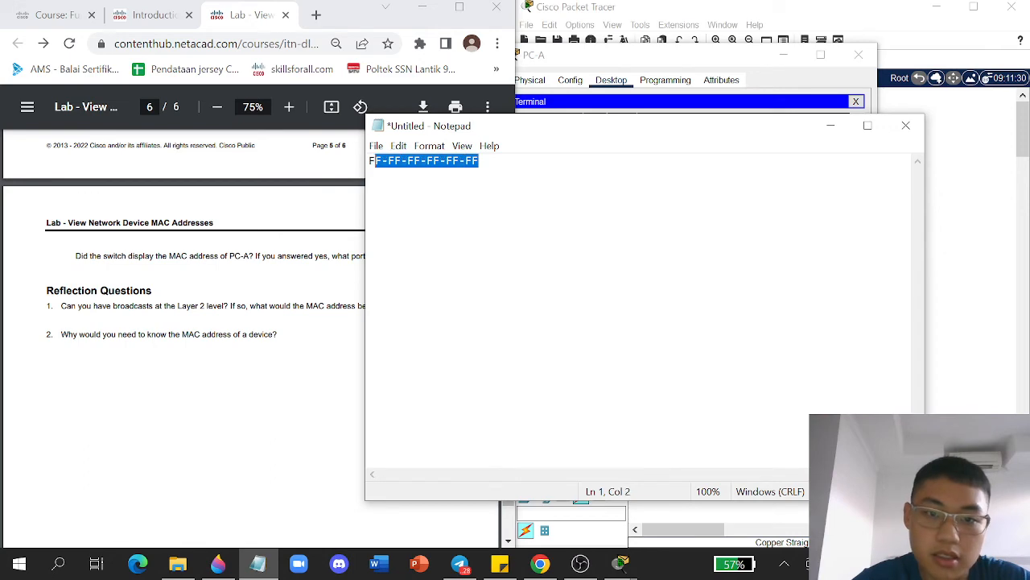
# Step: Close the Notepad note without saving and return to the end of page 5 of the lab sheet
pyautogui.click(905, 125)
pyautogui.click(522, 291)
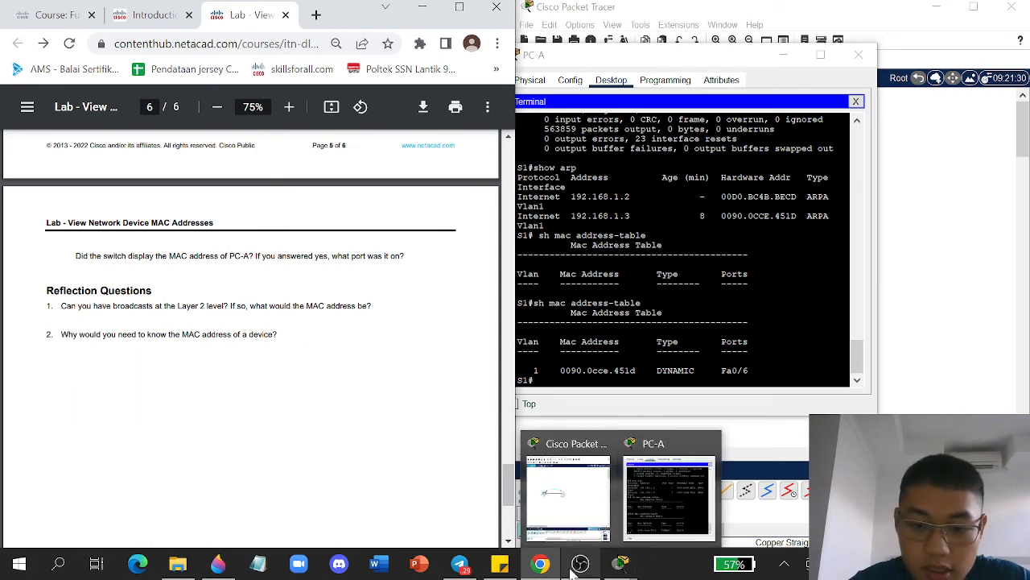
pyautogui.scroll(5, 277, 344)
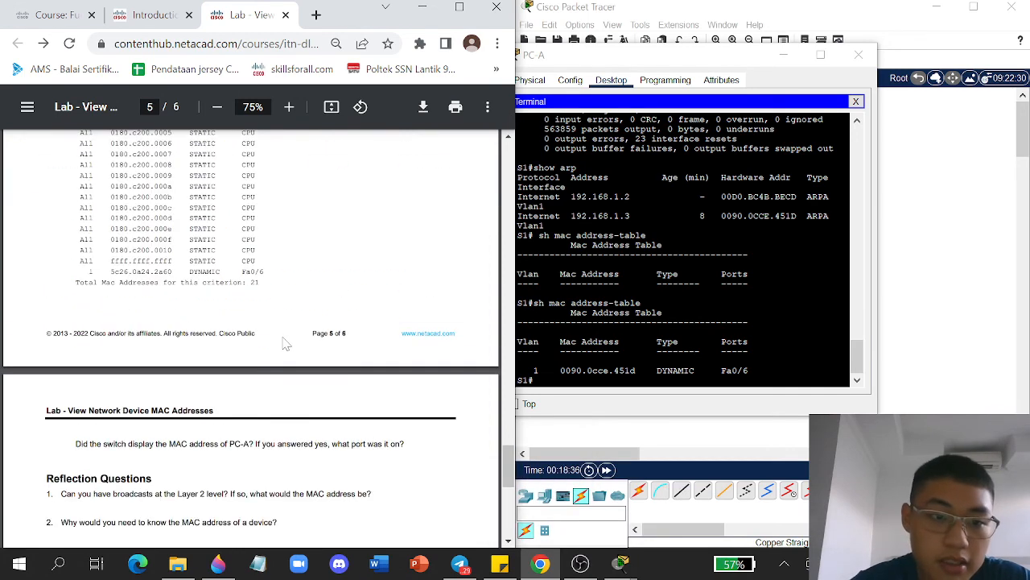